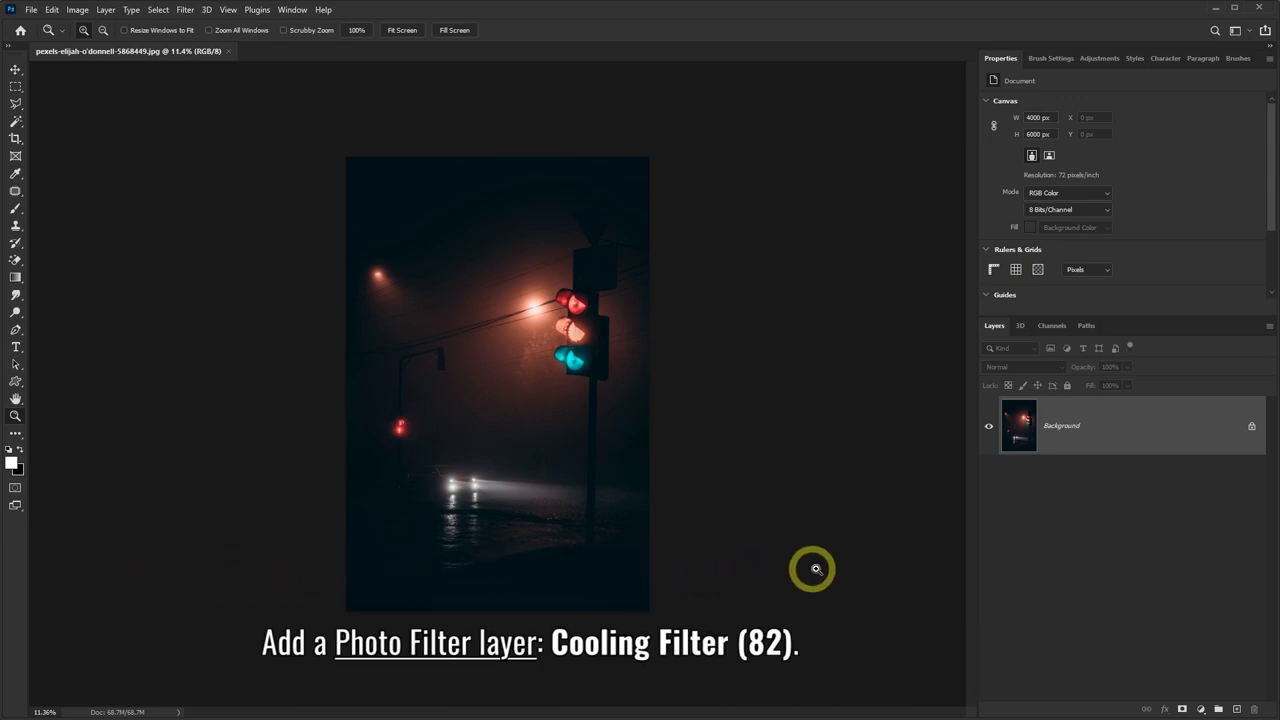
- Add a Photo Filter adjustment layer using the Cooling Filter (82) preset at 25% density
click(1201, 710)
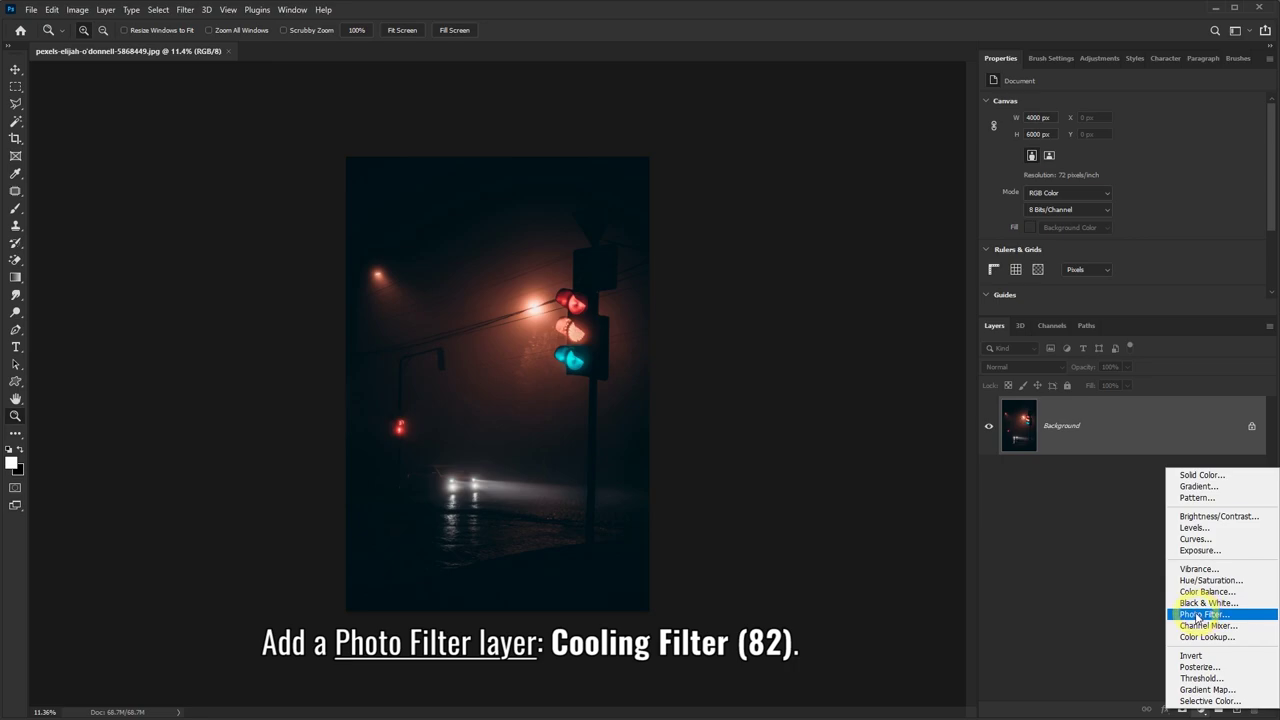
click(1198, 614)
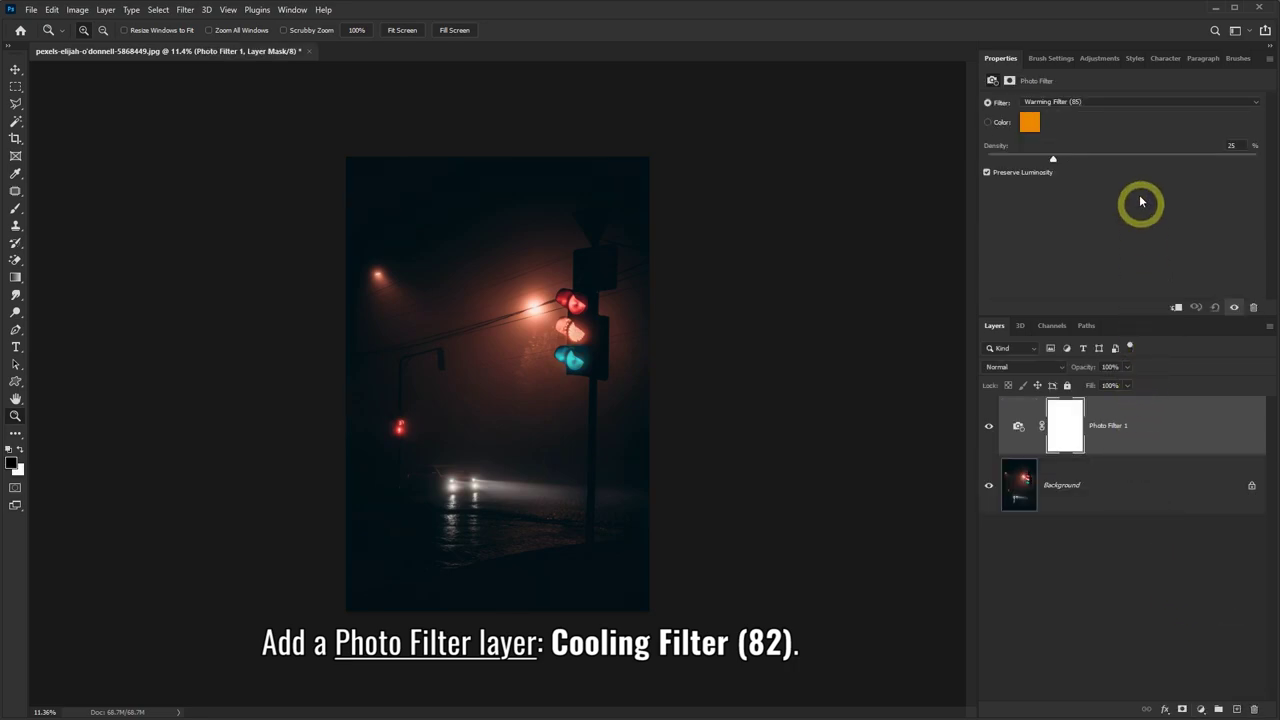
click(1117, 104)
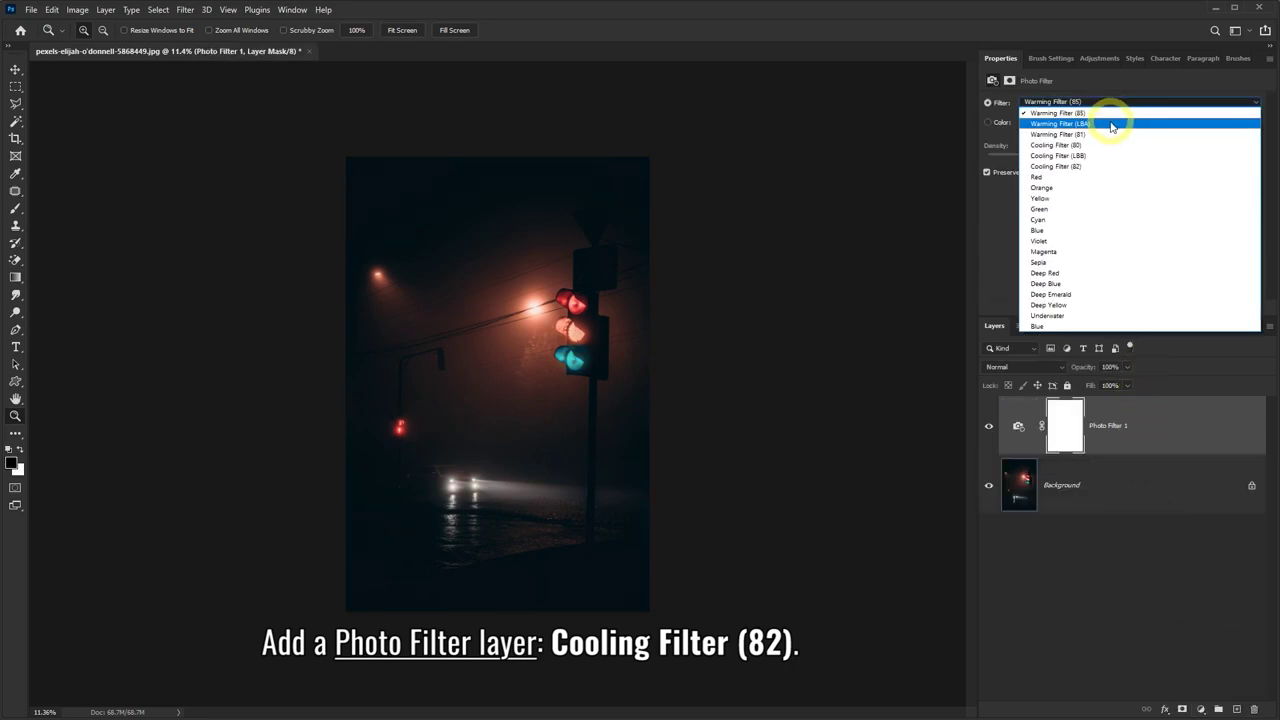
click(1050, 167)
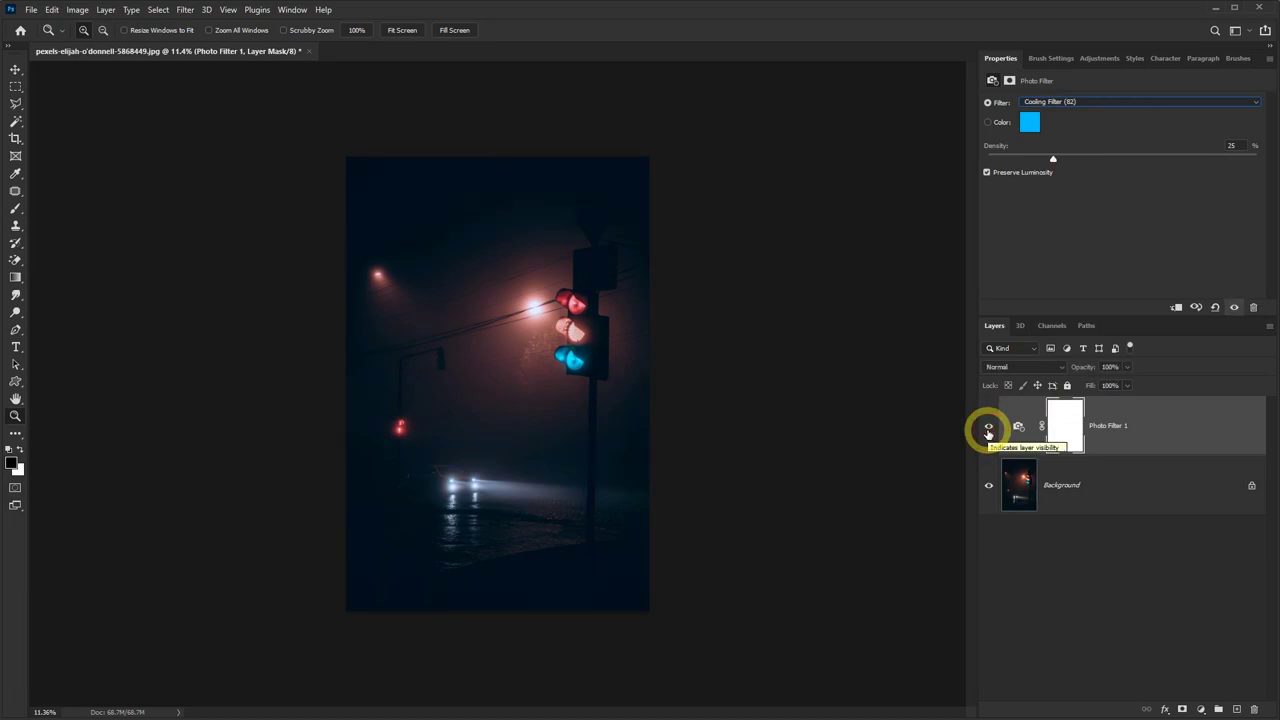
- On a new Layer 1, draw a wedge-shaped polygonal lasso selection from the blue light to the left edge
click(1236, 710)
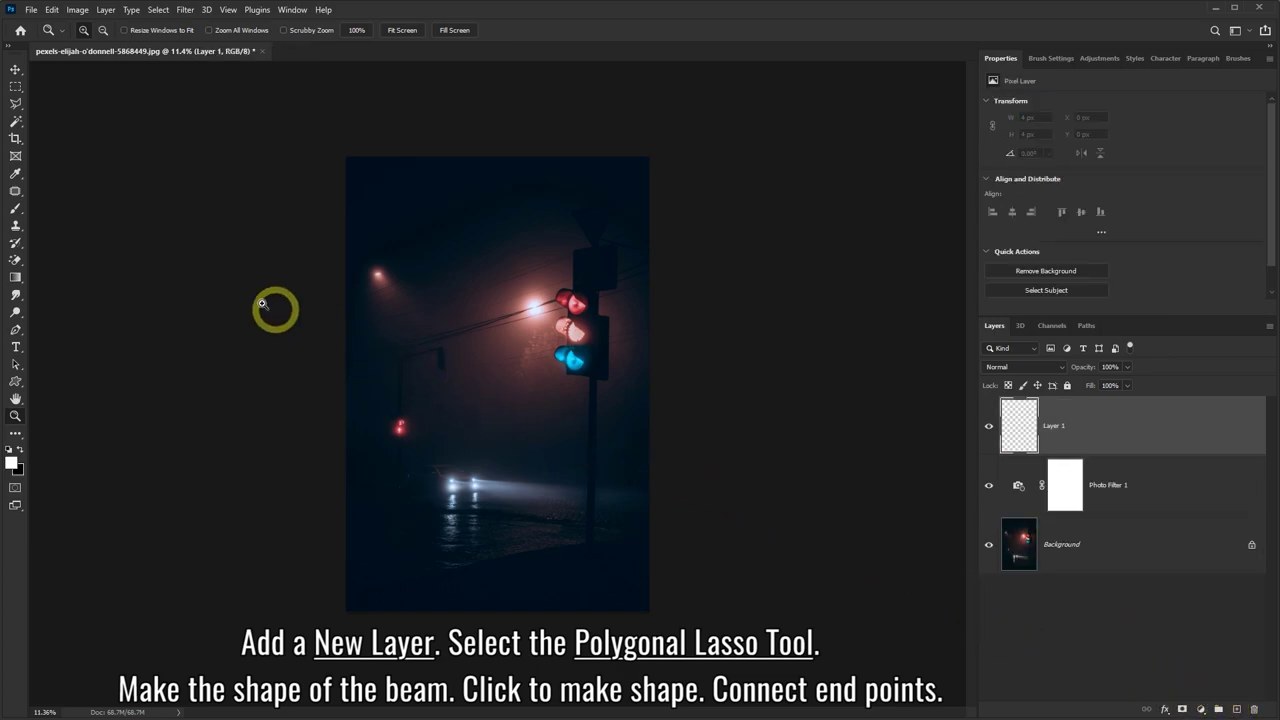
click(16, 106)
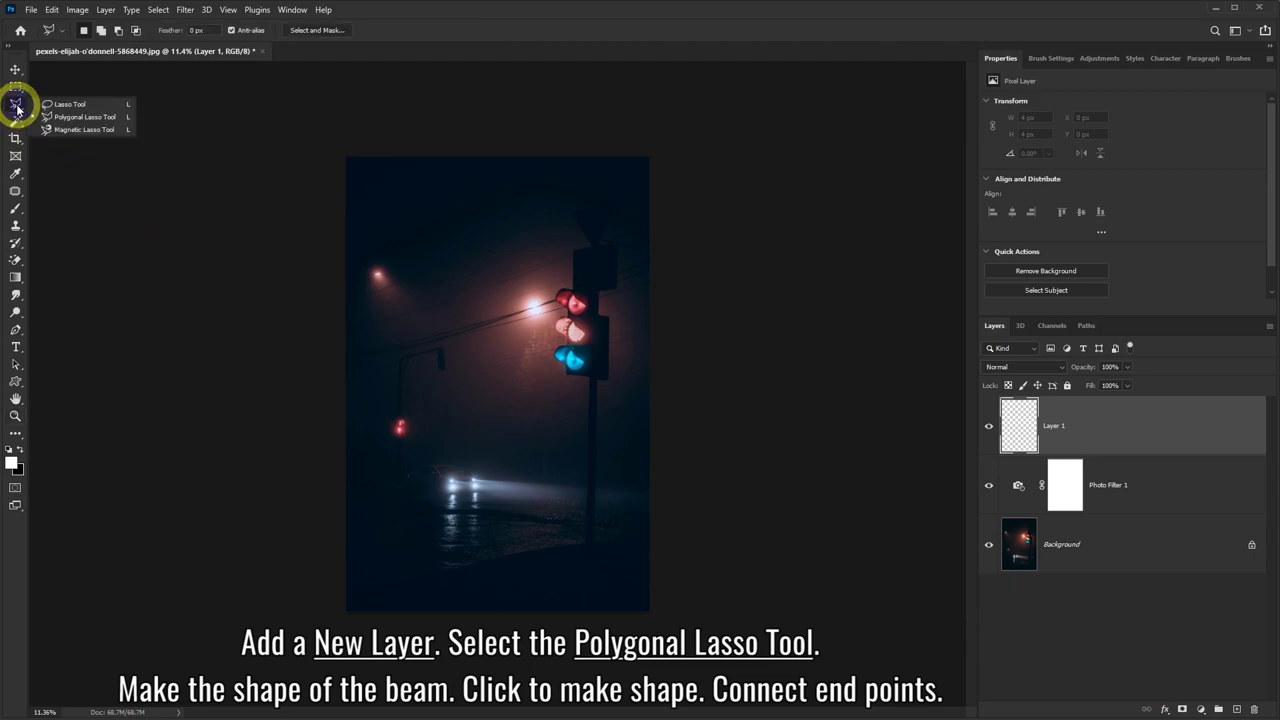
click(73, 119)
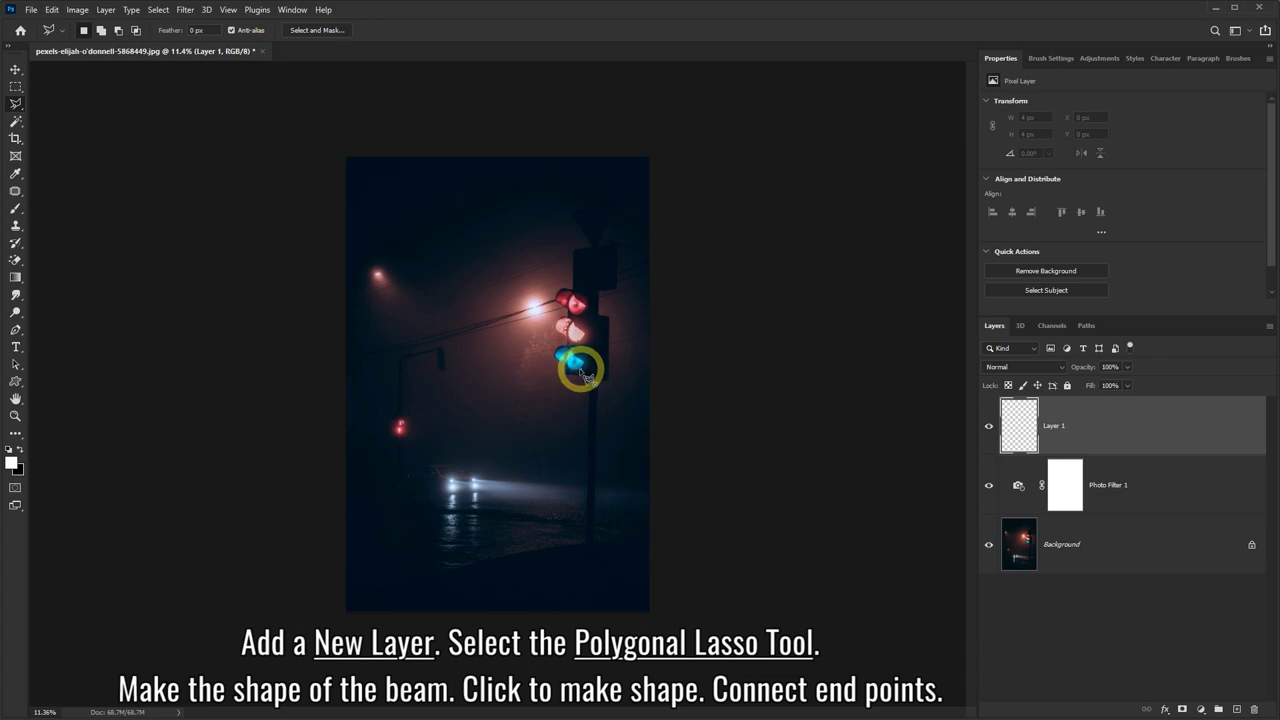
click(572, 370)
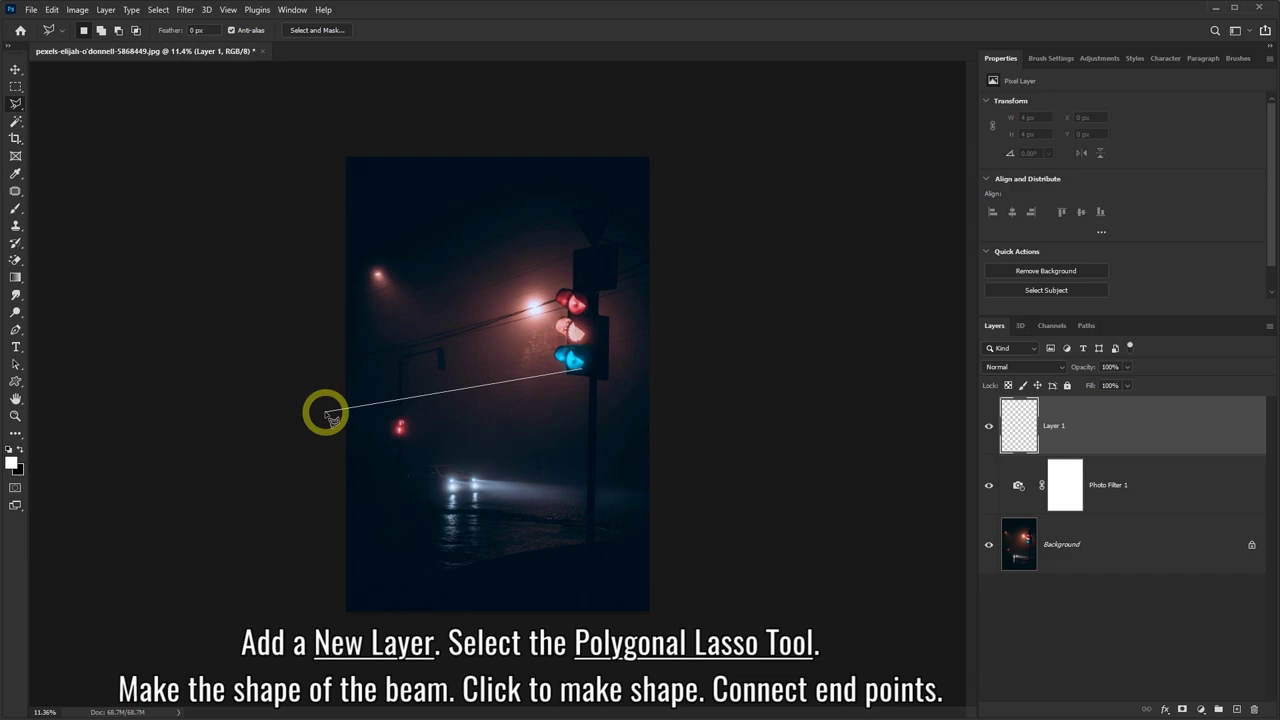
click(326, 410)
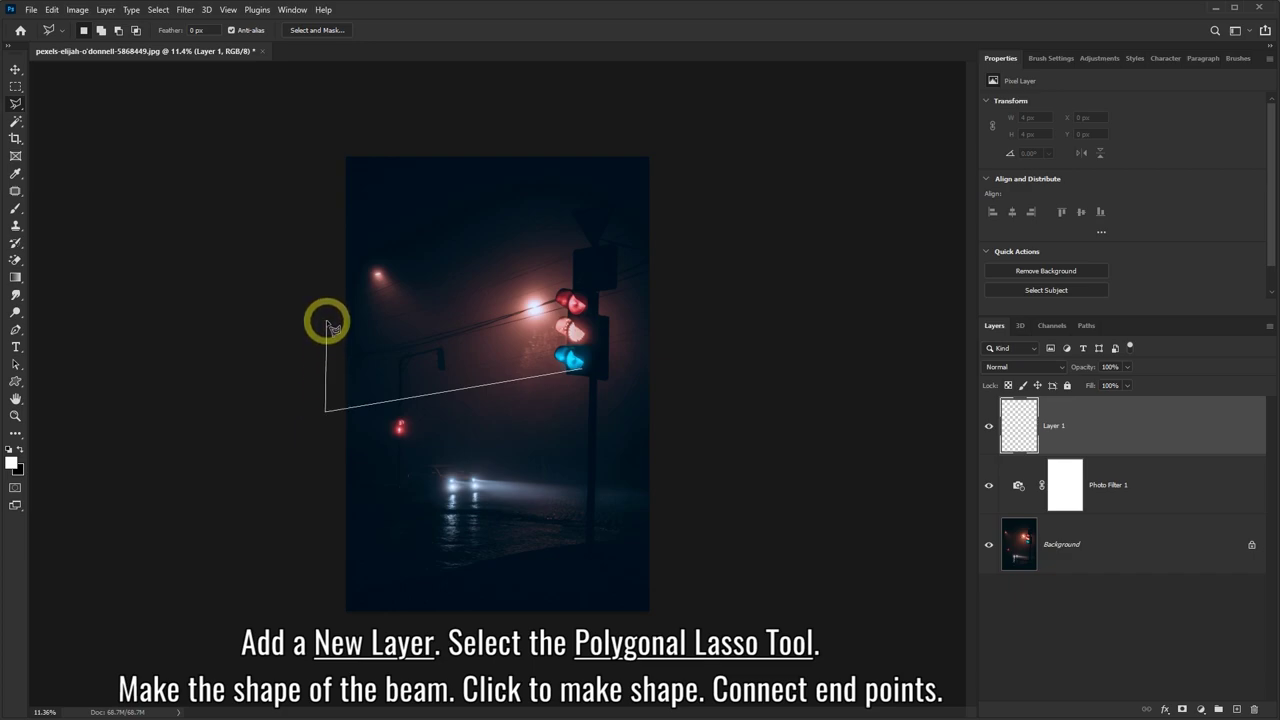
click(327, 321)
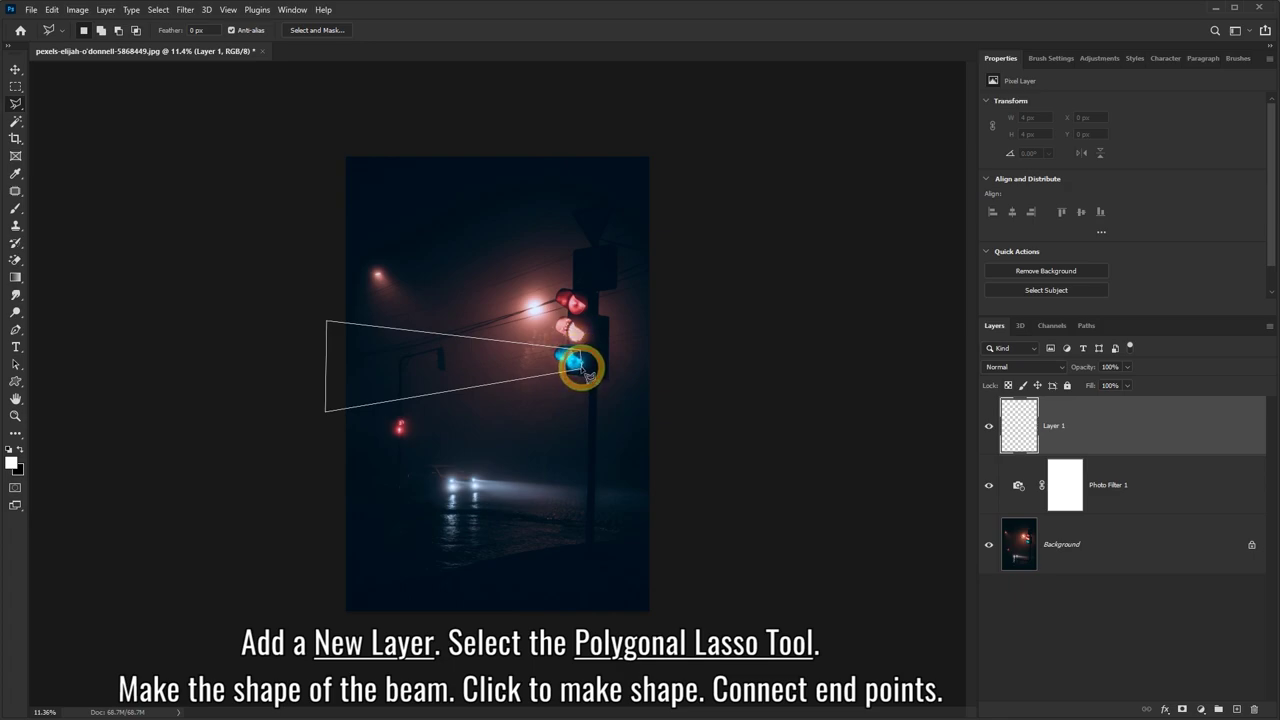
click(584, 371)
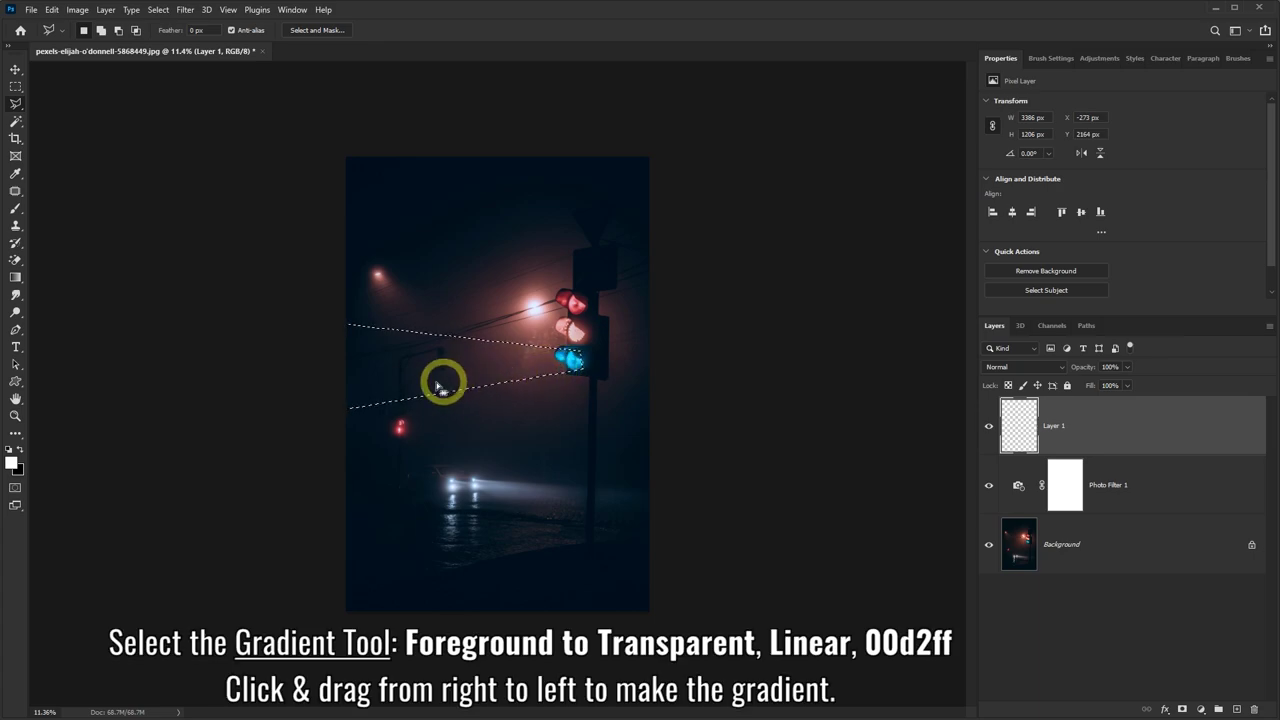
- Fill the beam selection with a 00d2ff foreground-to-transparent gradient dragged leftward from the blue light
click(17, 278)
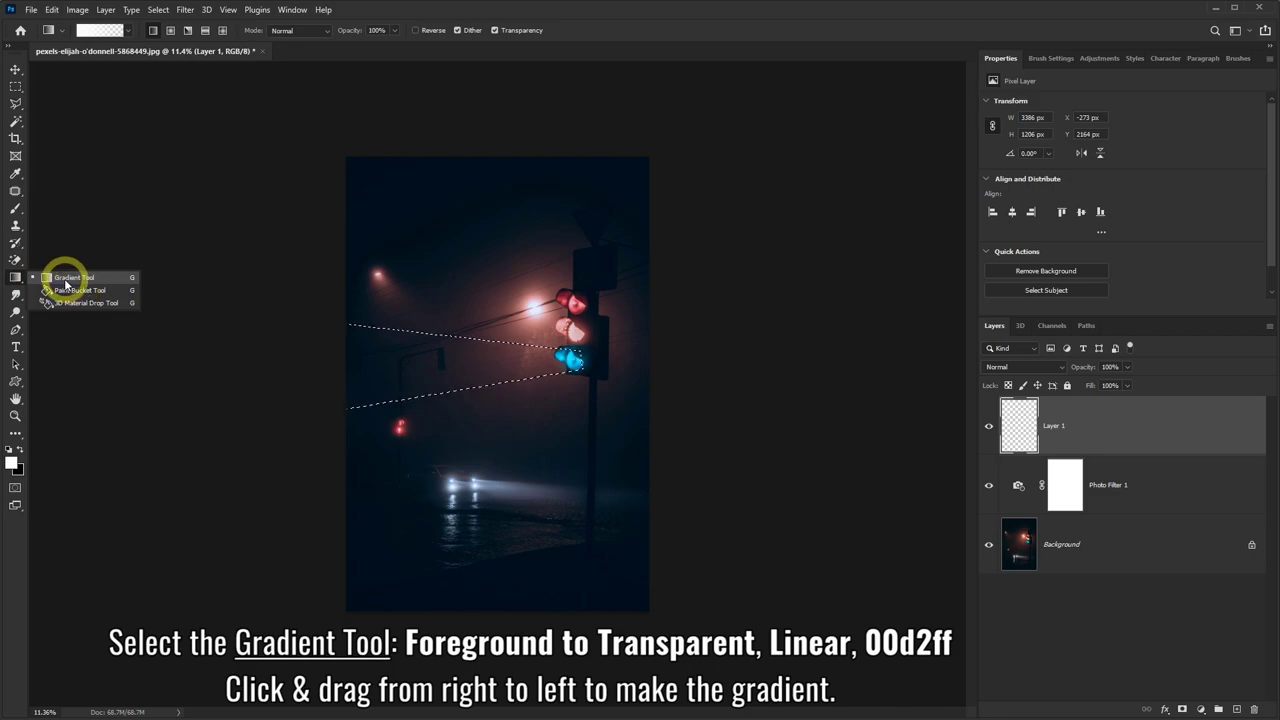
click(66, 283)
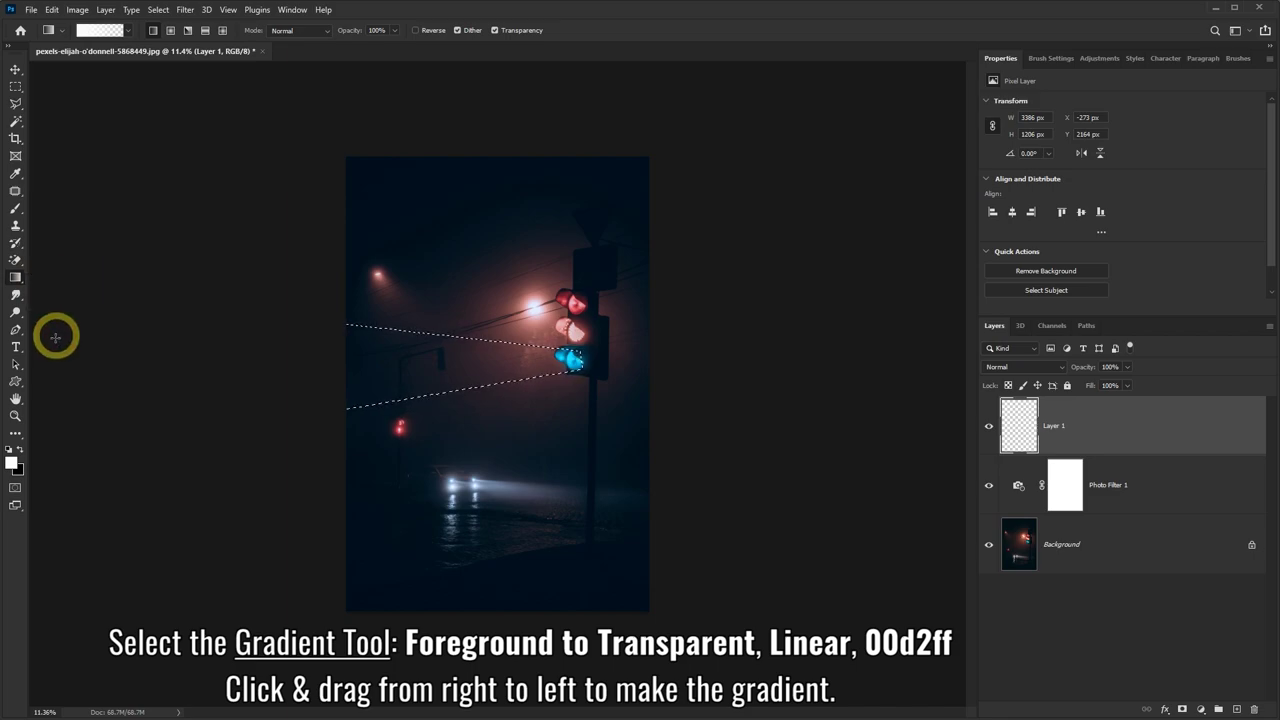
click(13, 463)
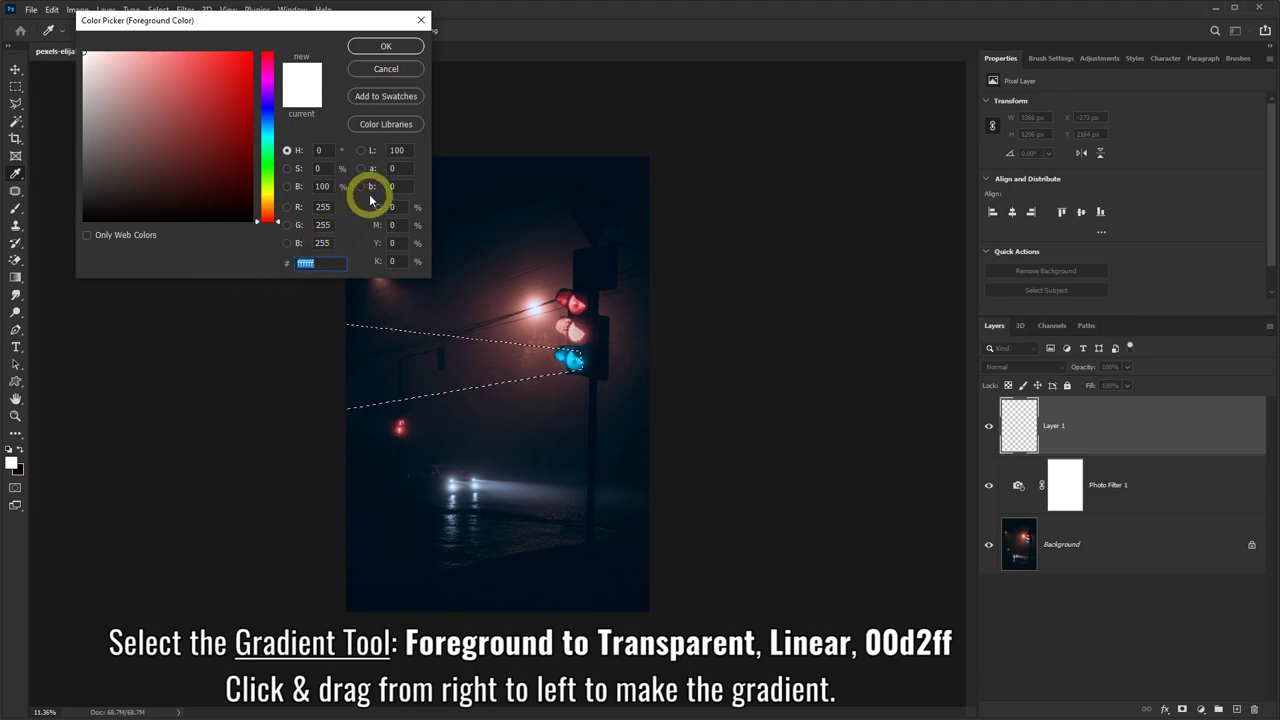
text(00d)
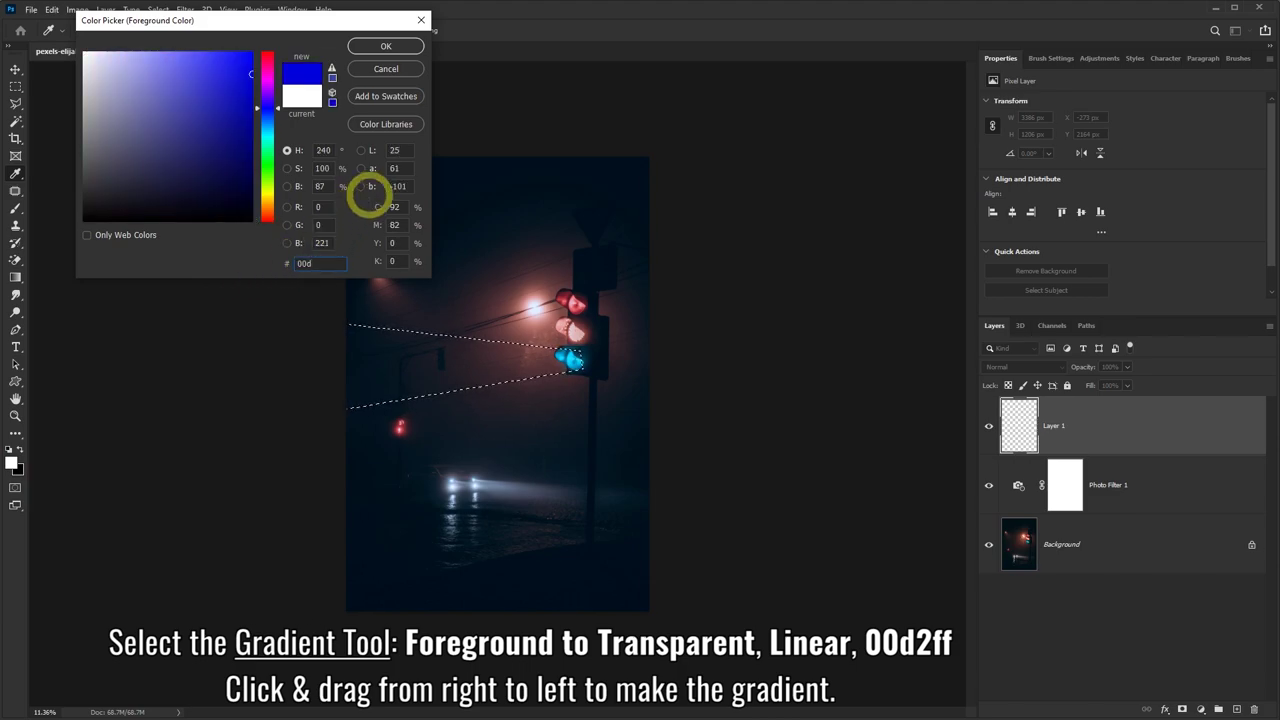
text(2ff)
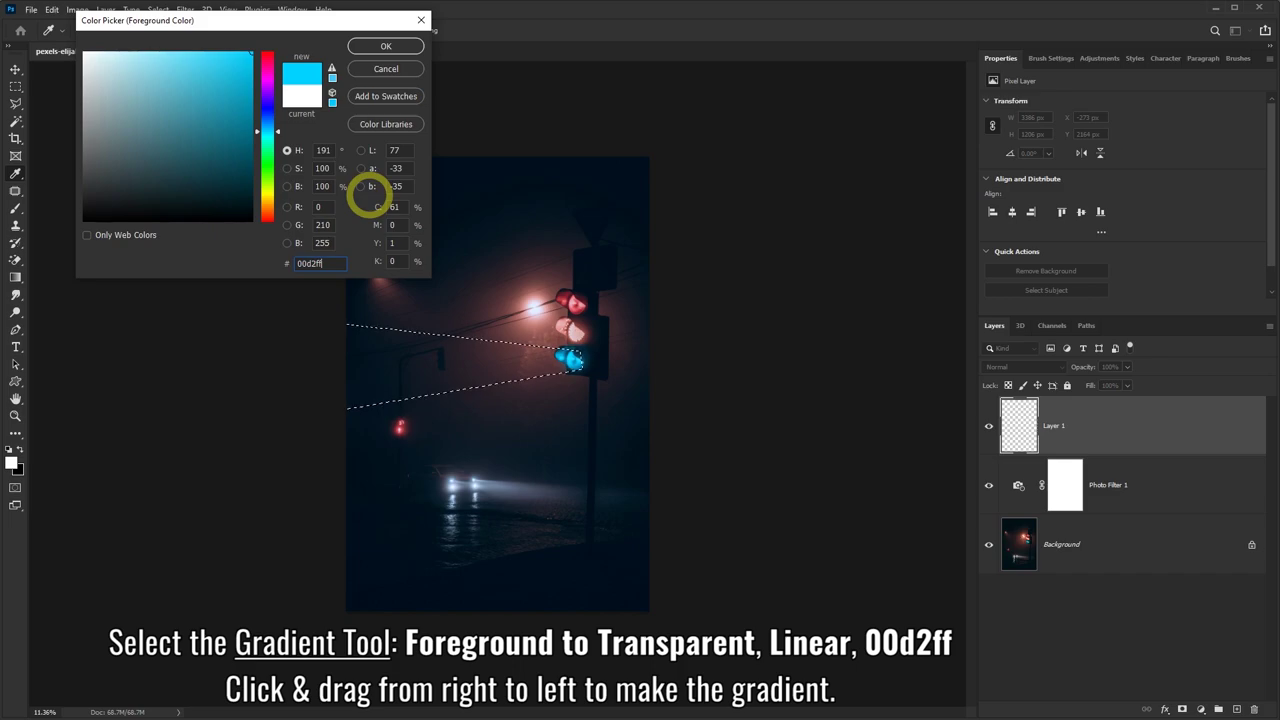
click(378, 52)
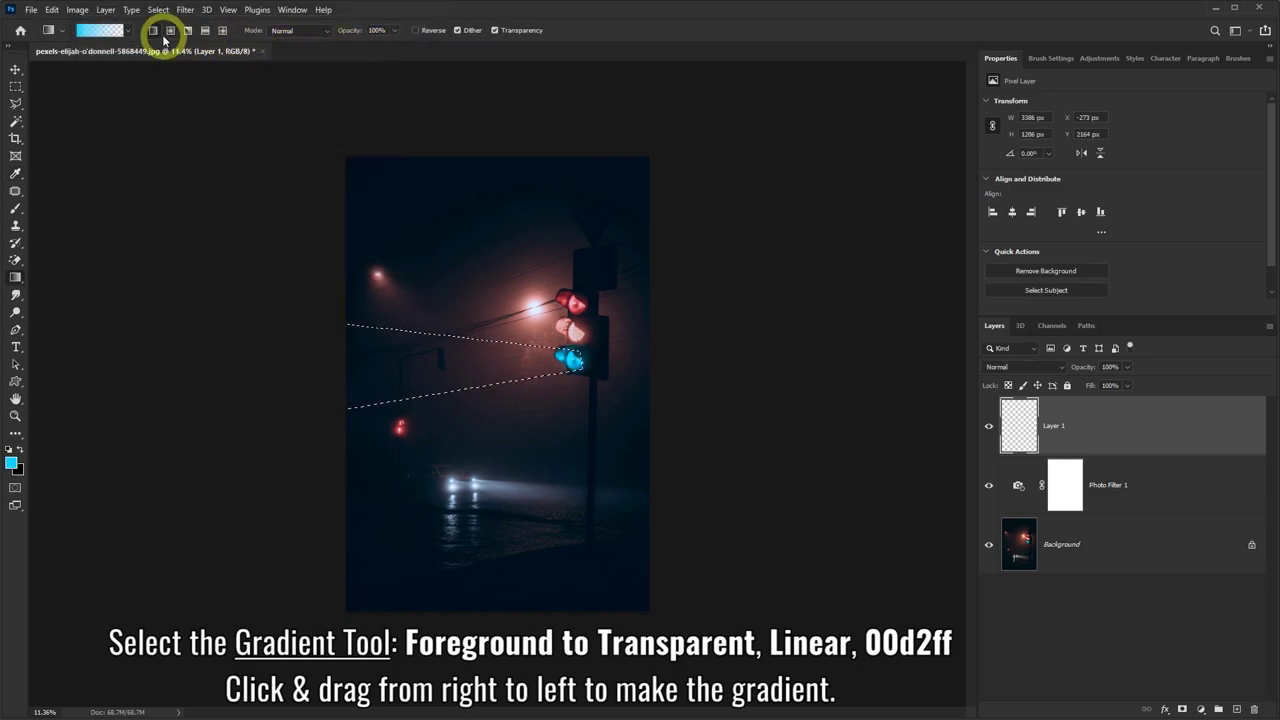
click(130, 31)
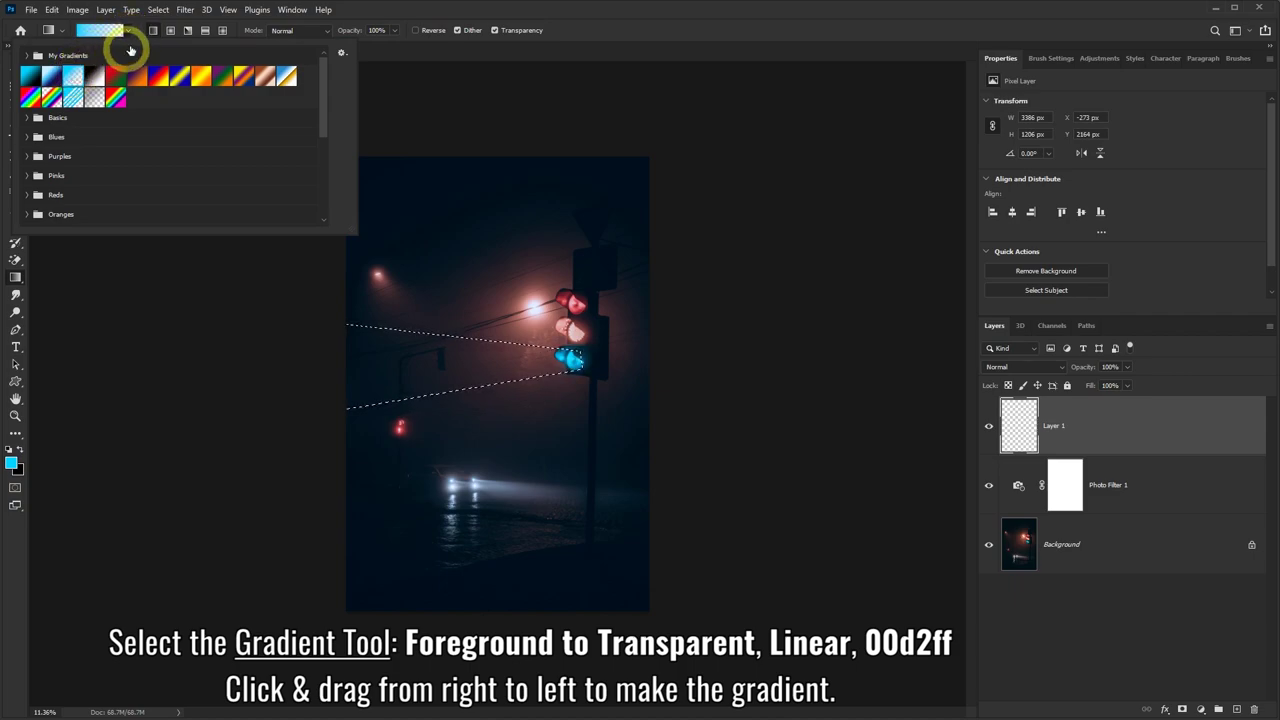
click(154, 33)
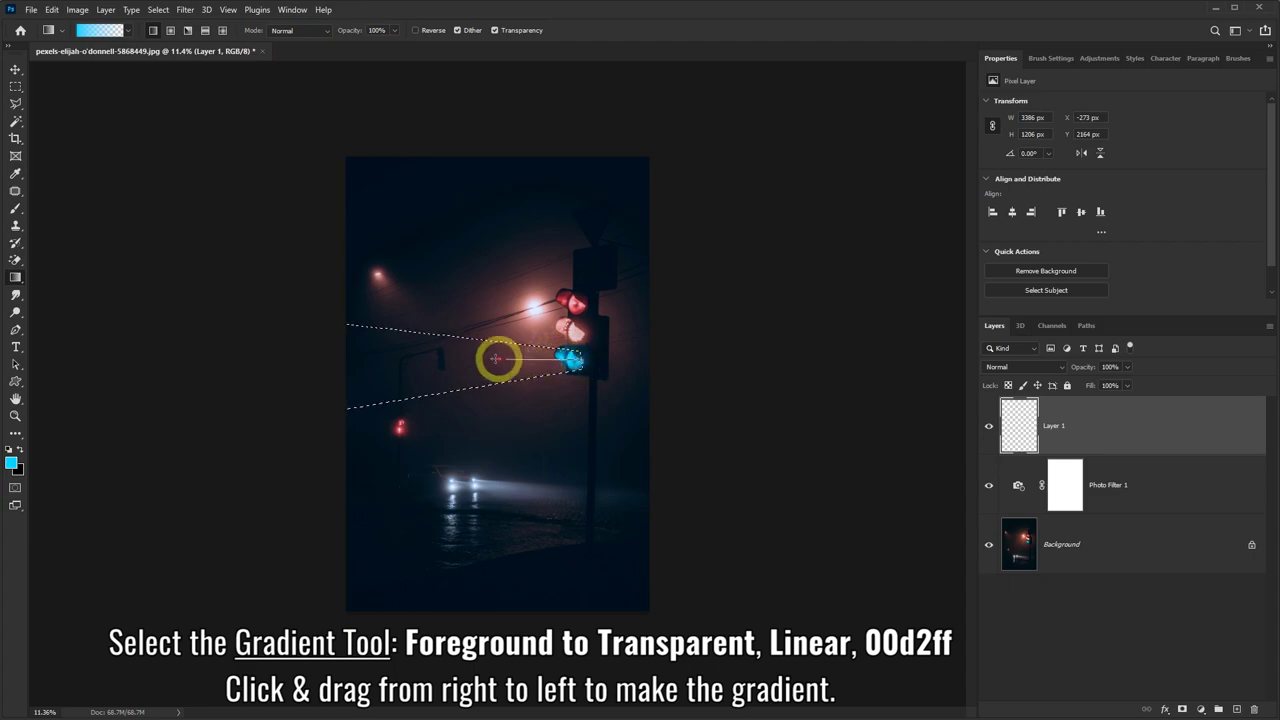
drag(496, 358, 334, 364)
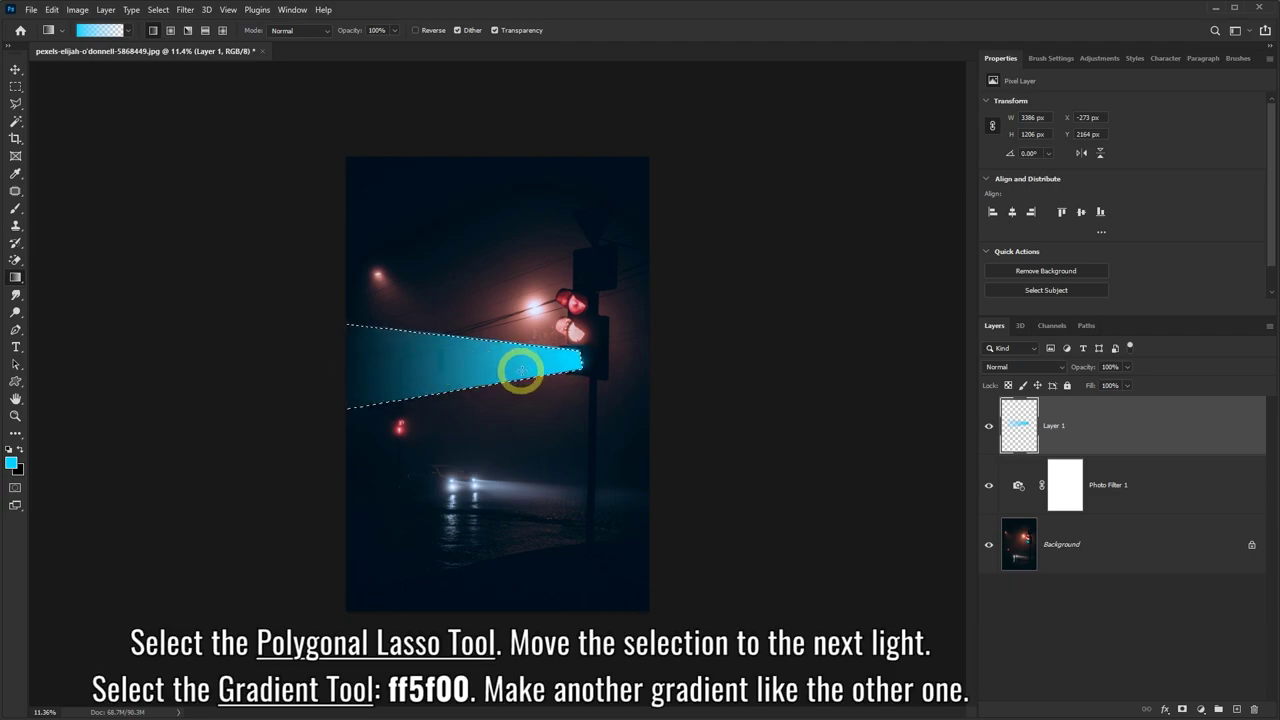
- Move the beam selection up to the middle light and fill it with an ff5f00 gradient fading leftward
click(16, 112)
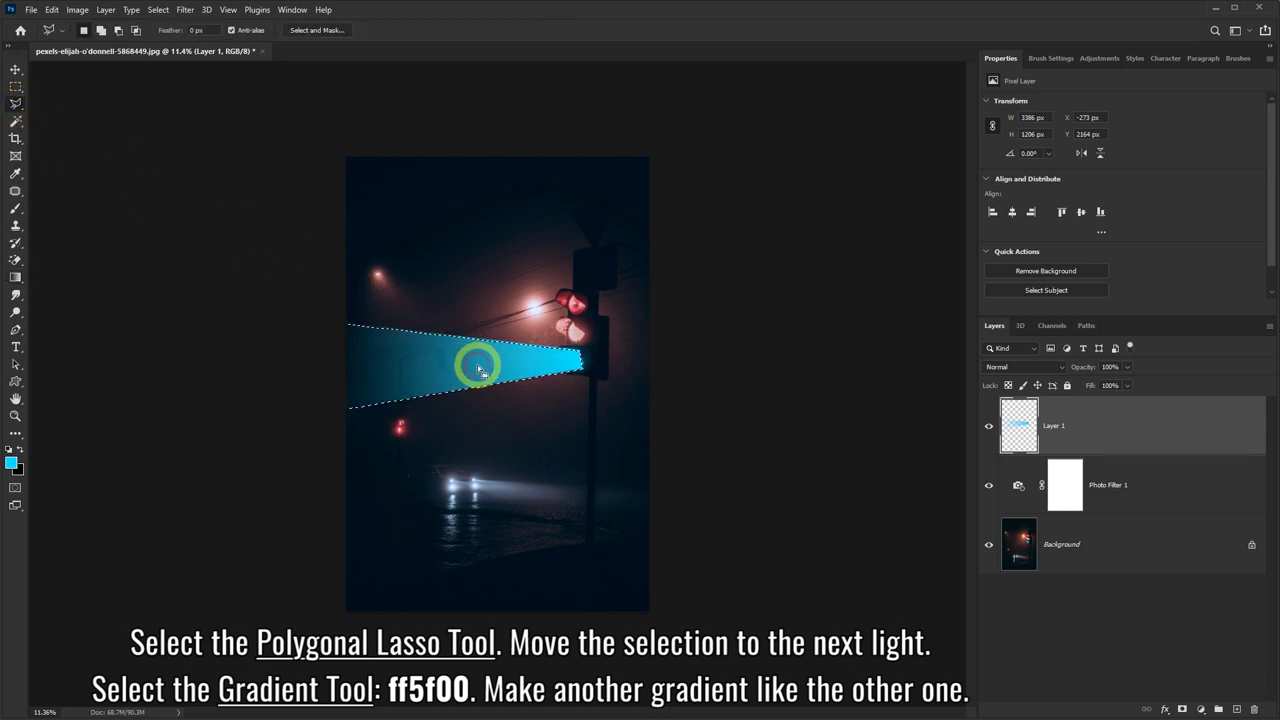
drag(479, 354, 479, 341)
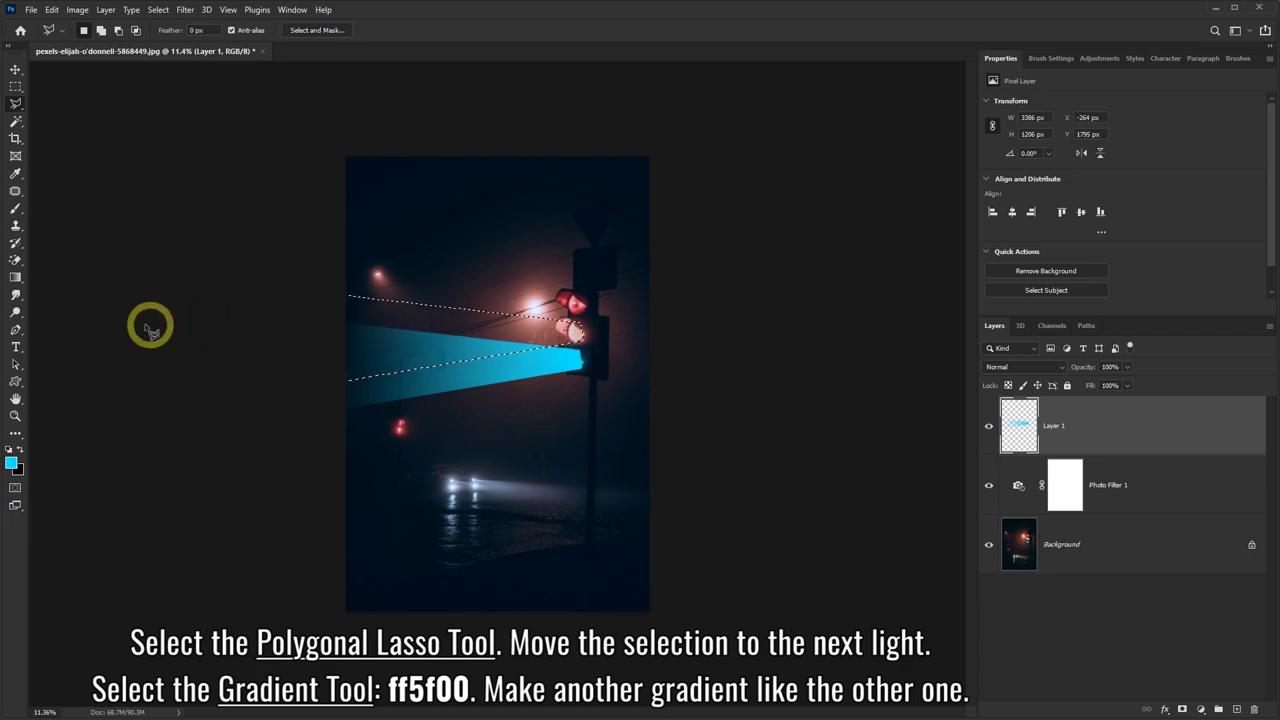
click(15, 277)
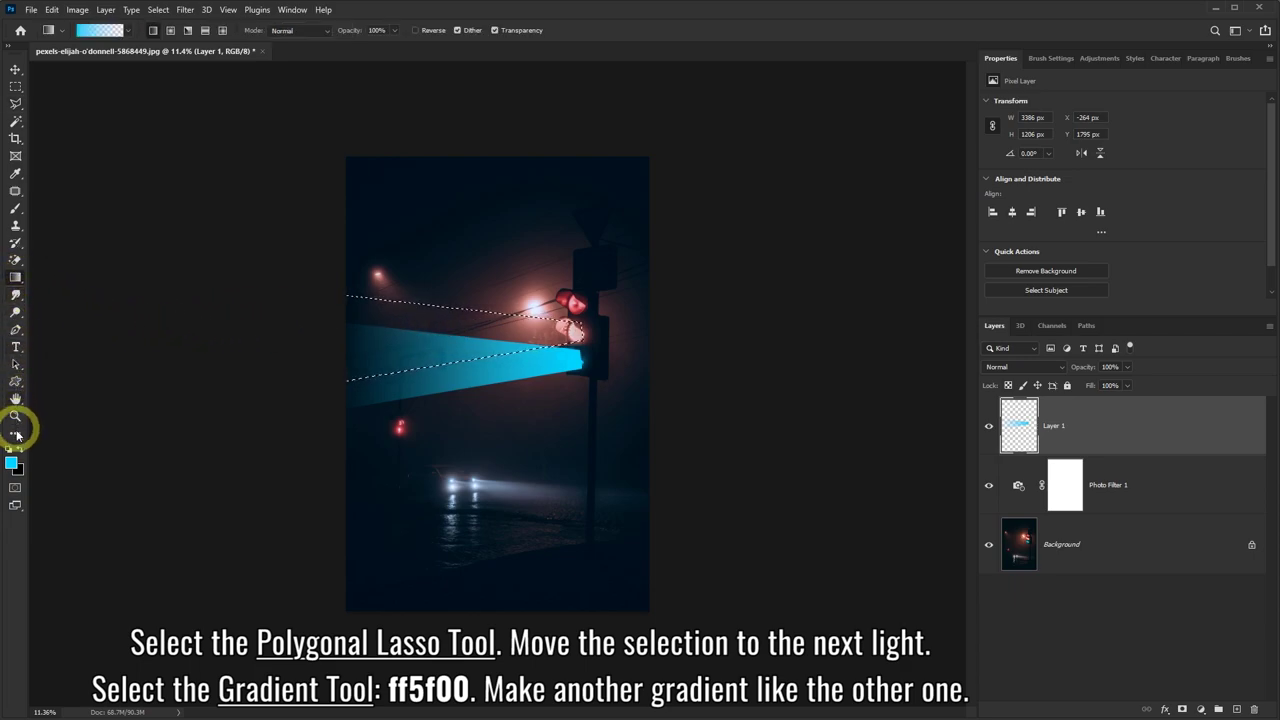
click(12, 462)
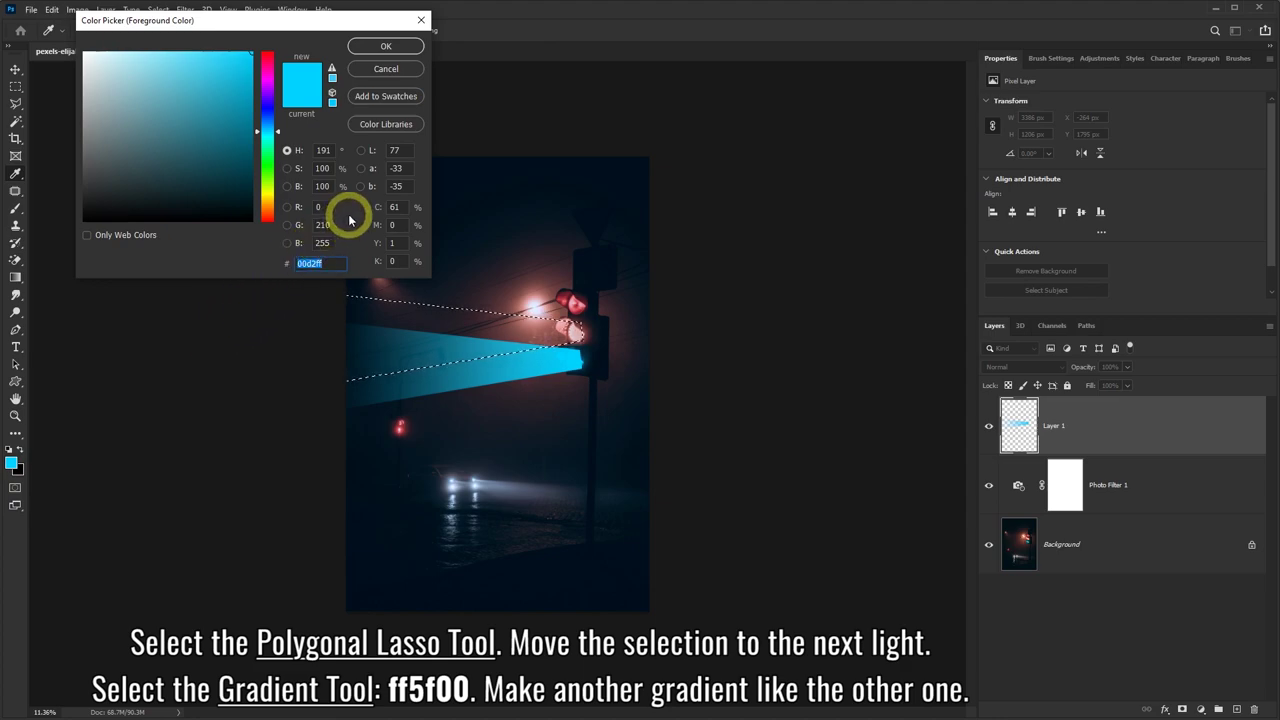
text(ff5f)
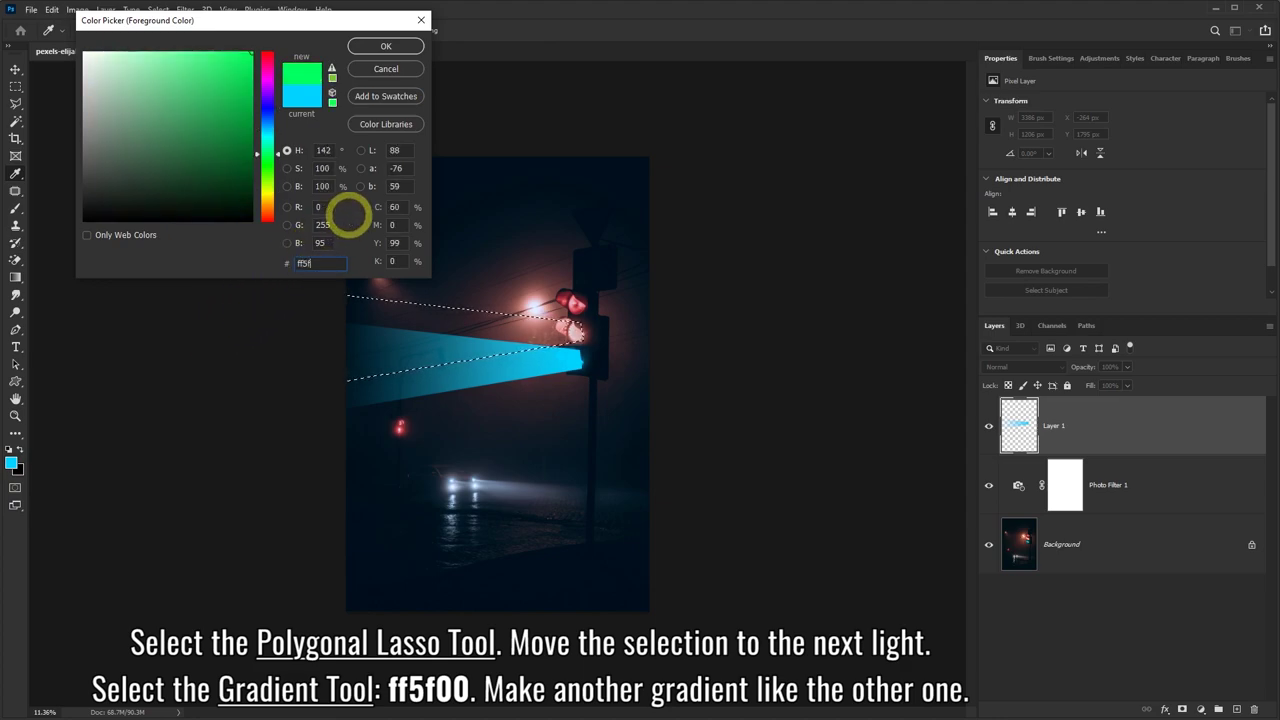
text(00)
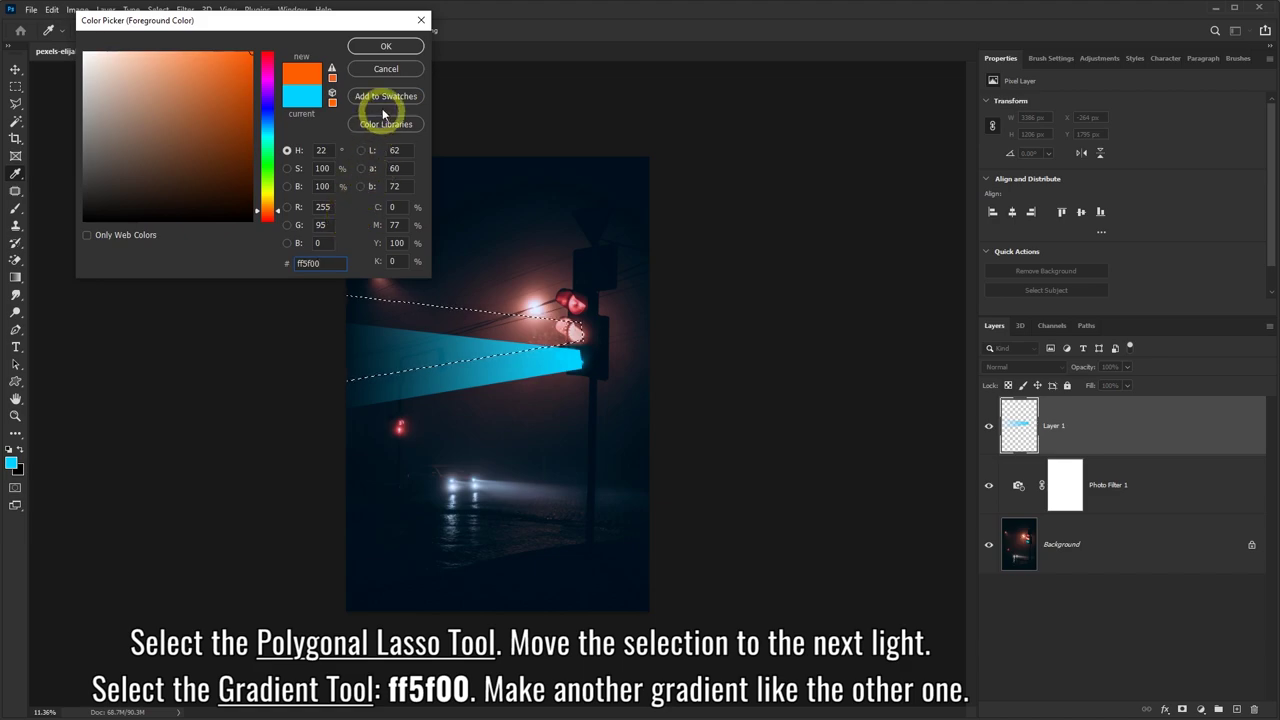
click(384, 46)
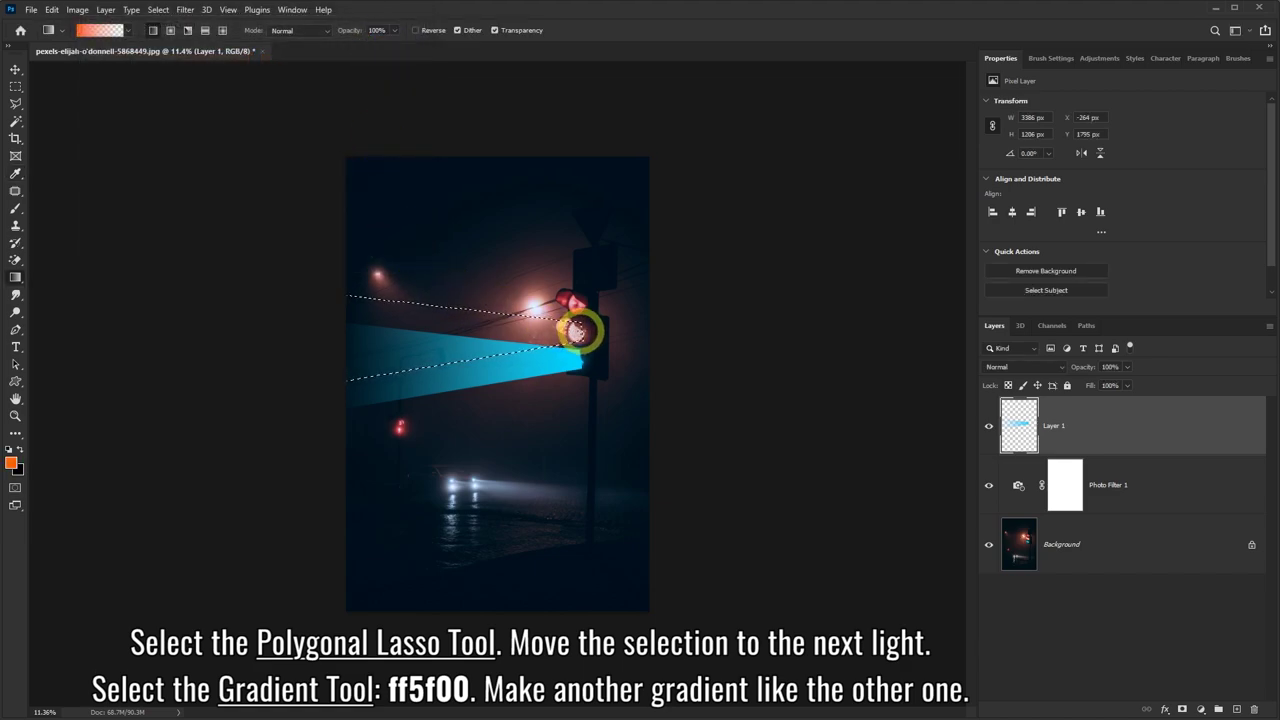
drag(575, 332, 328, 330)
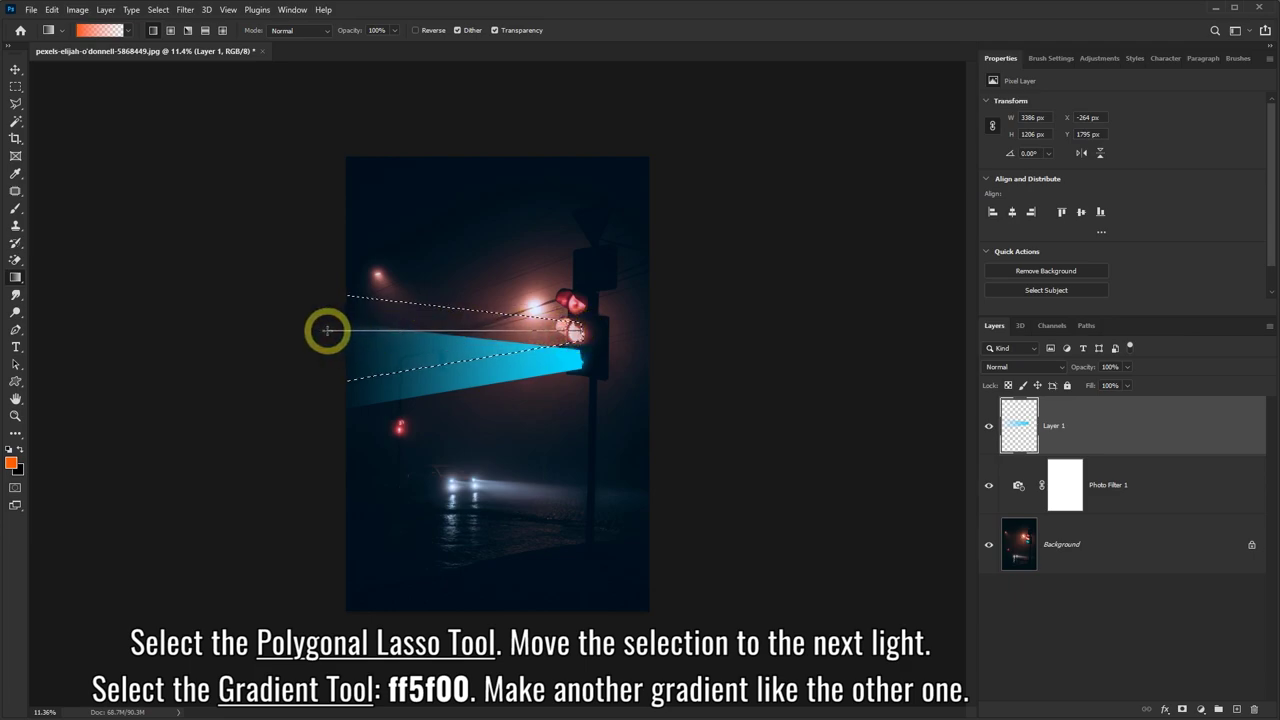
drag(330, 330, 330, 330)
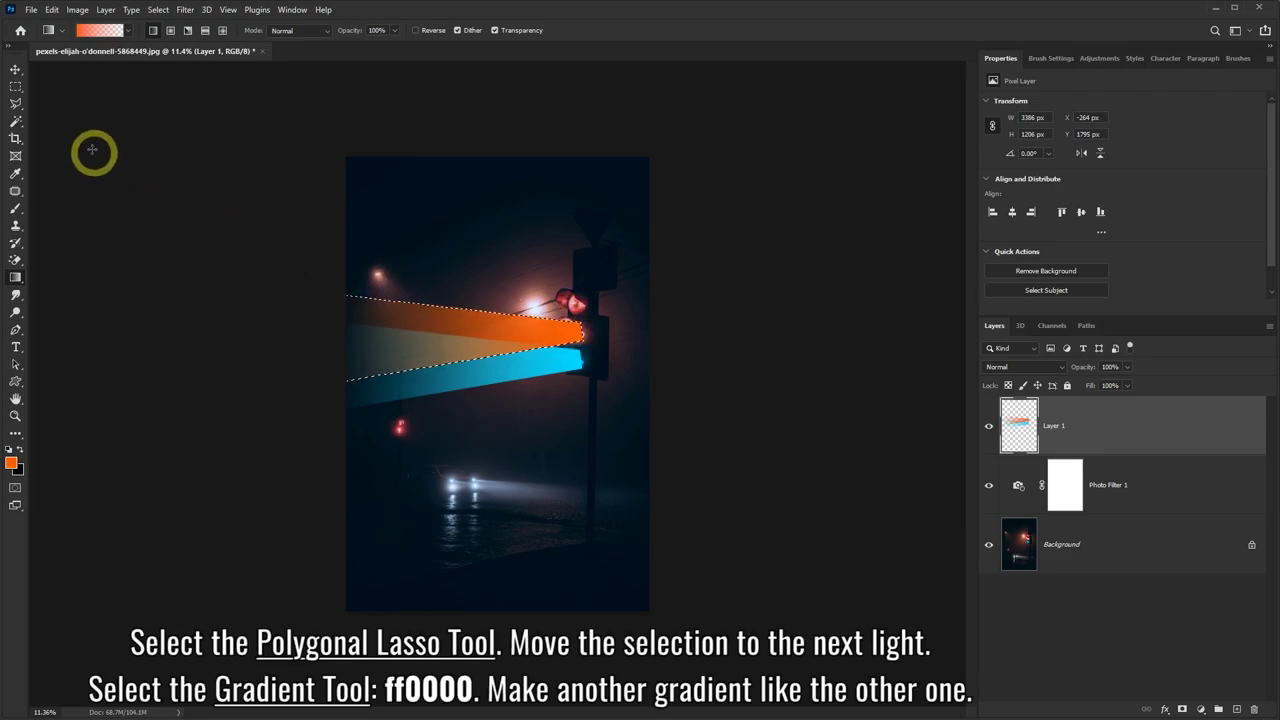
- Shift the selection up to the top red light and fill it with an ff0000 gradient fading leftward
click(15, 105)
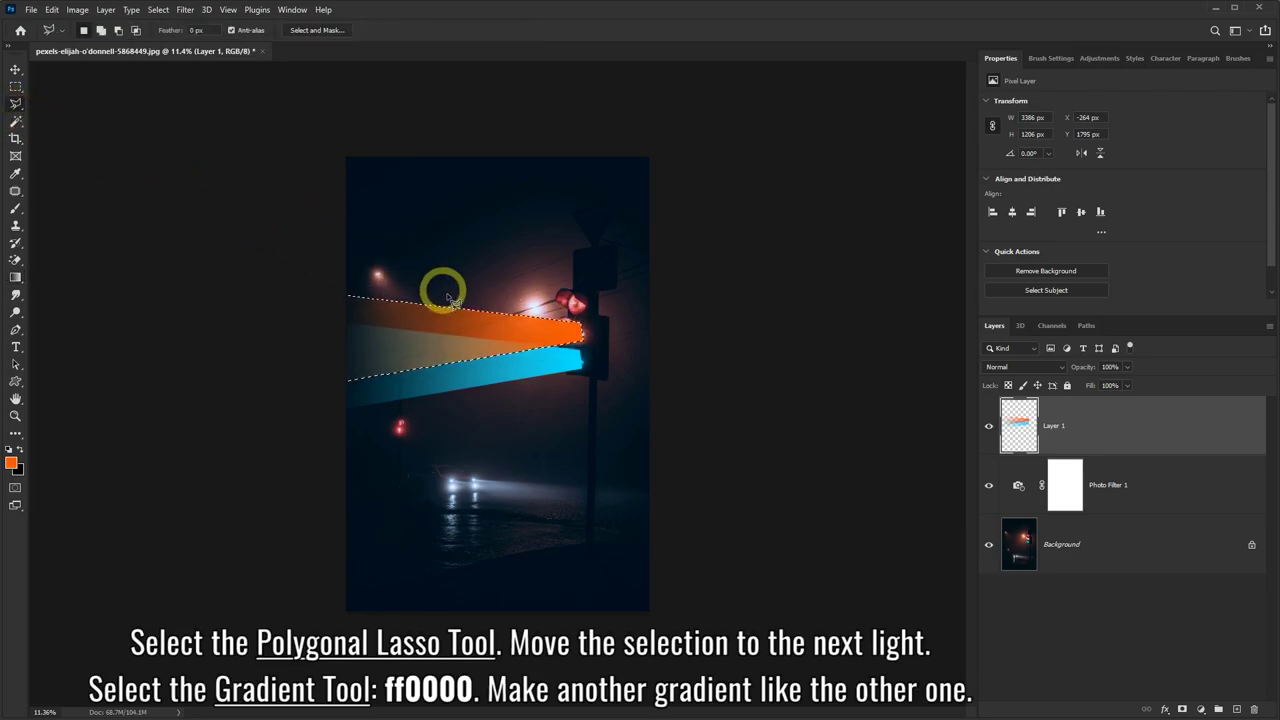
drag(508, 341, 508, 312)
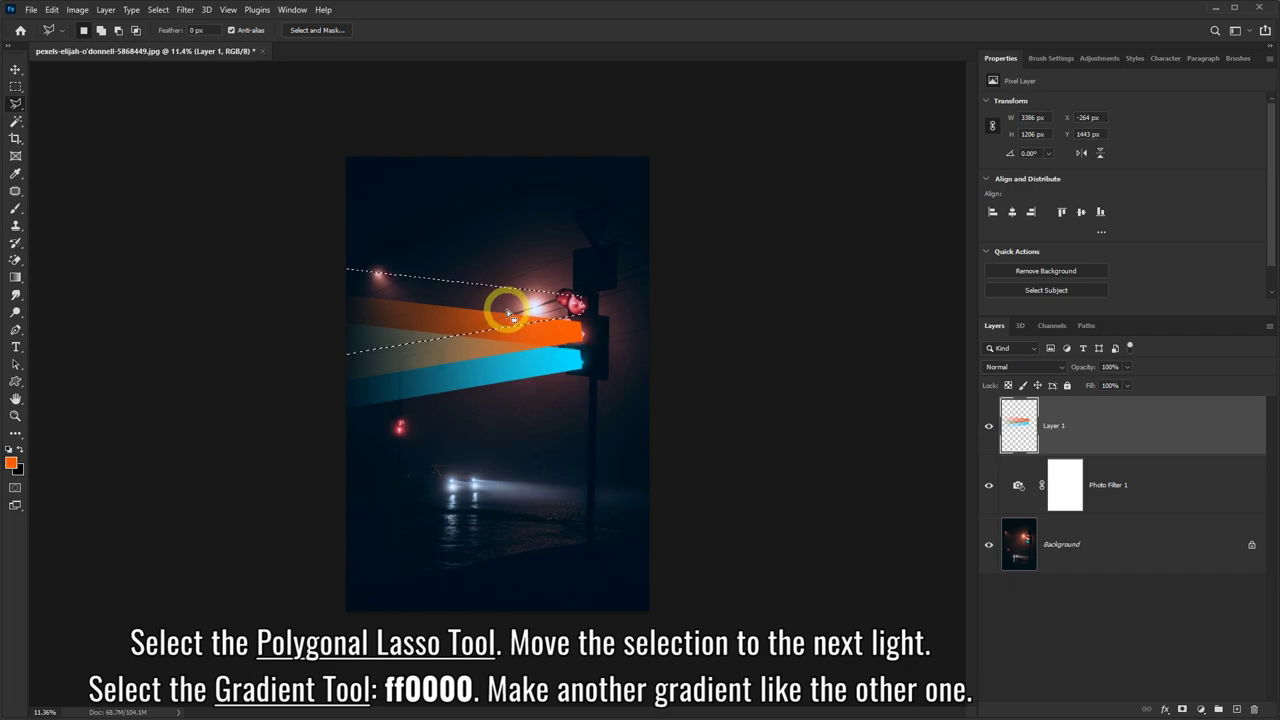
click(14, 280)
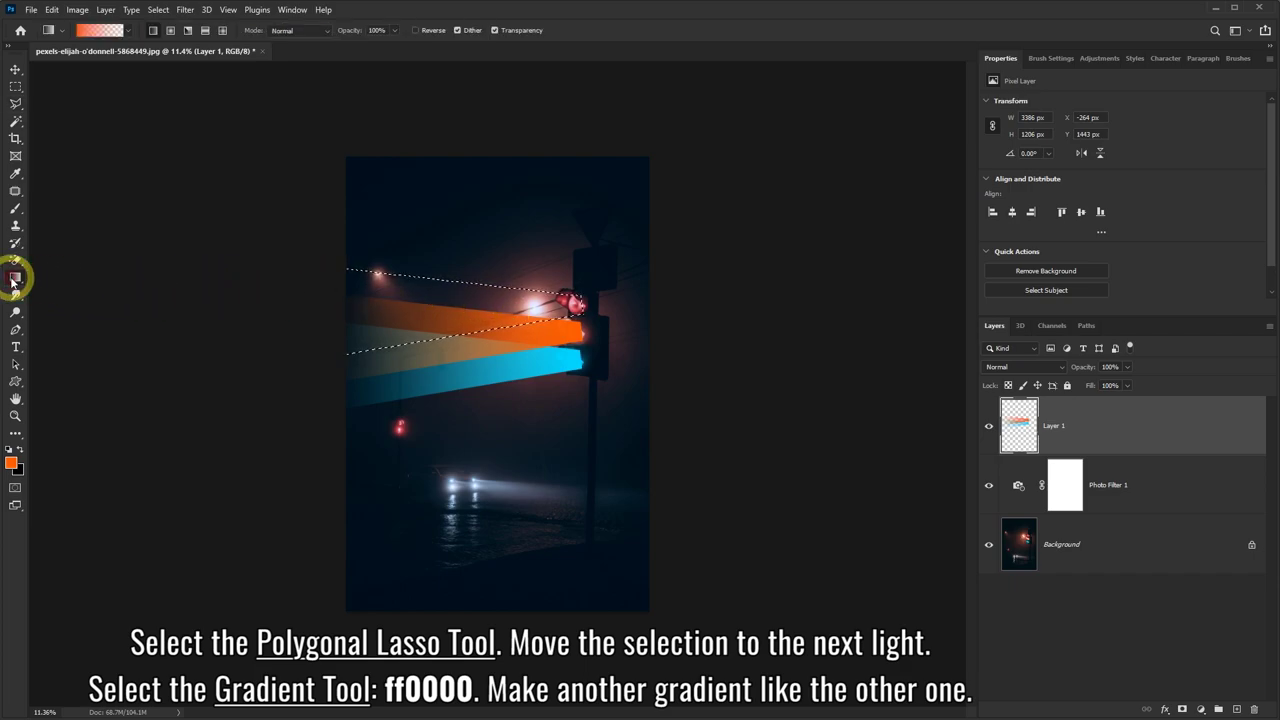
click(11, 465)
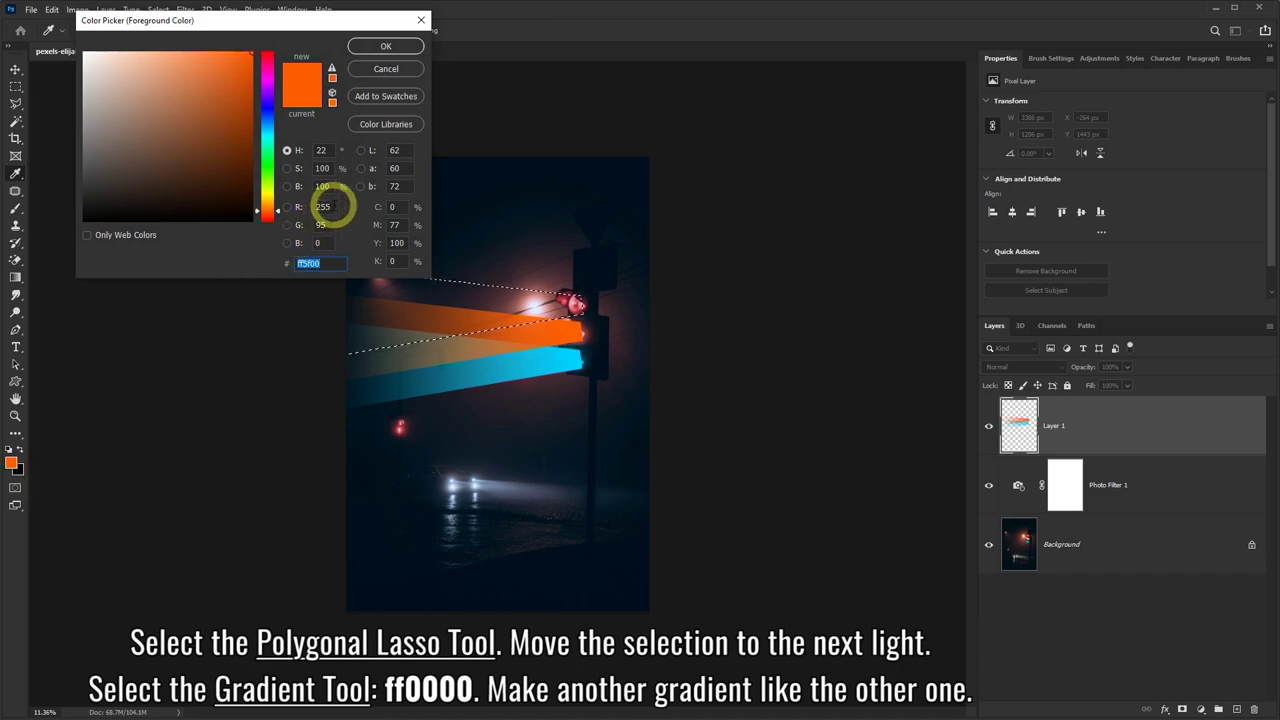
text(ff0000)
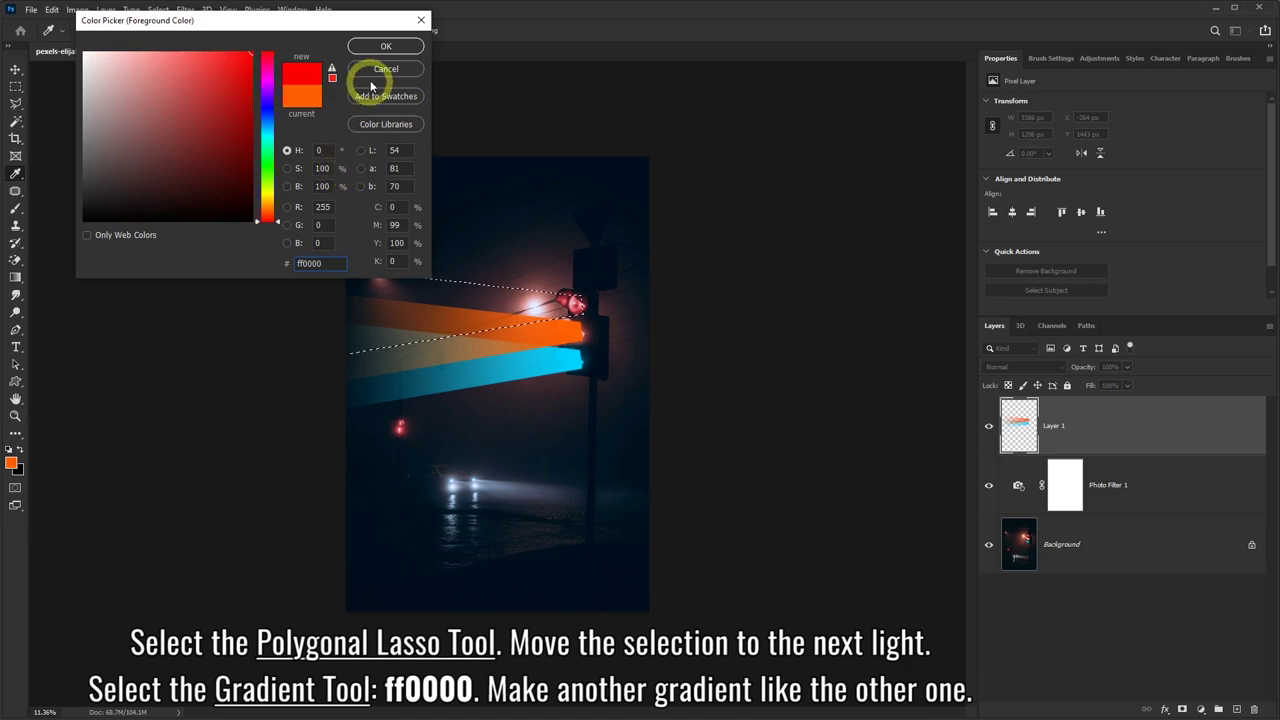
click(384, 47)
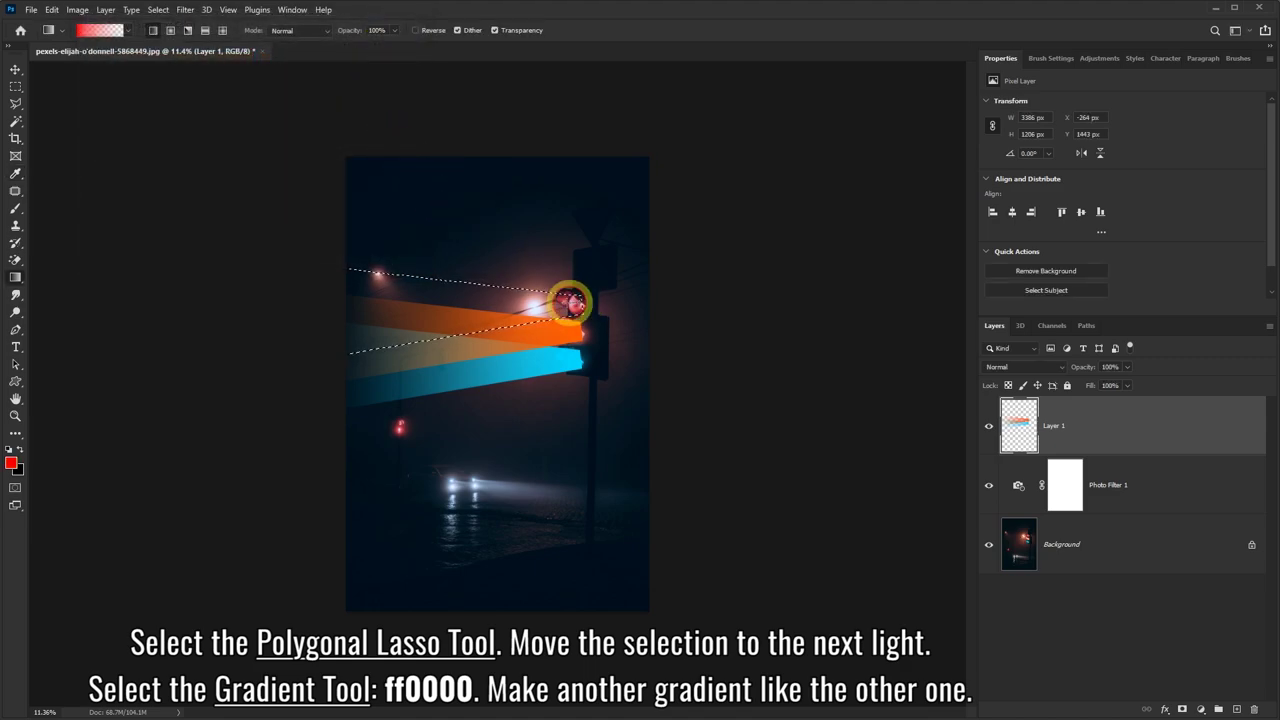
drag(570, 303, 334, 308)
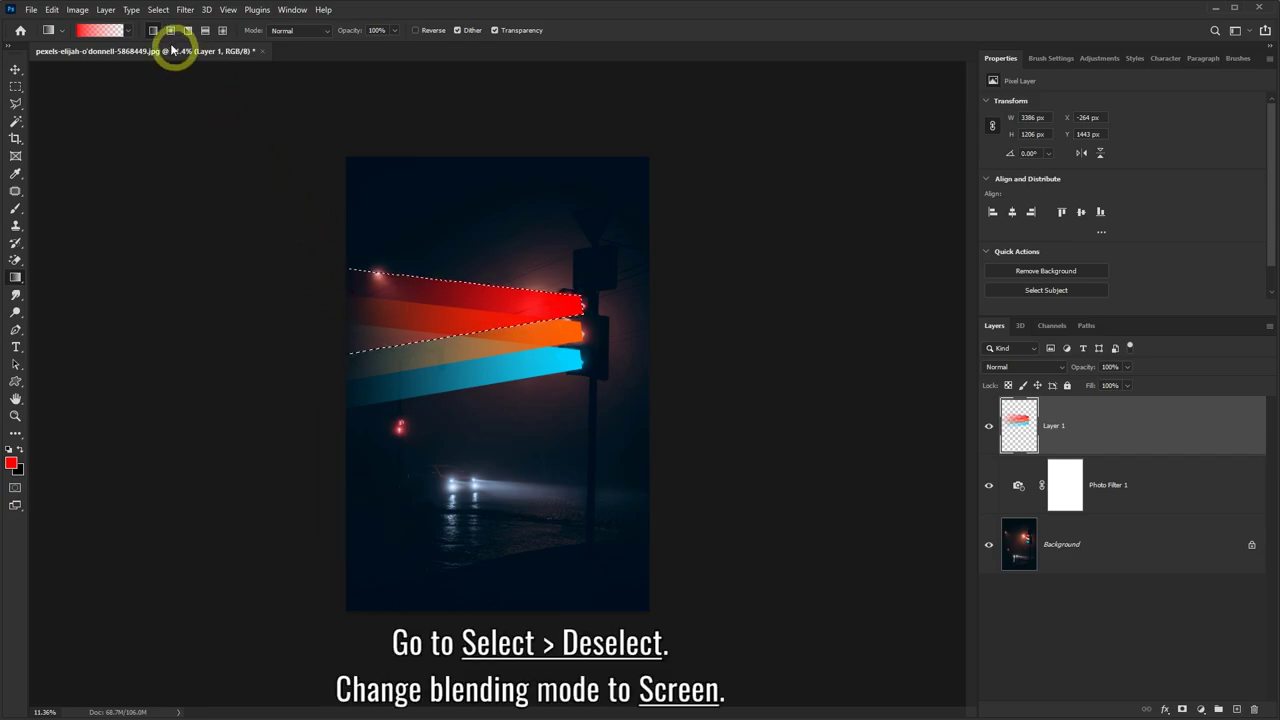
- Deselect the beams and set Layer 1's blend mode to Screen
click(158, 10)
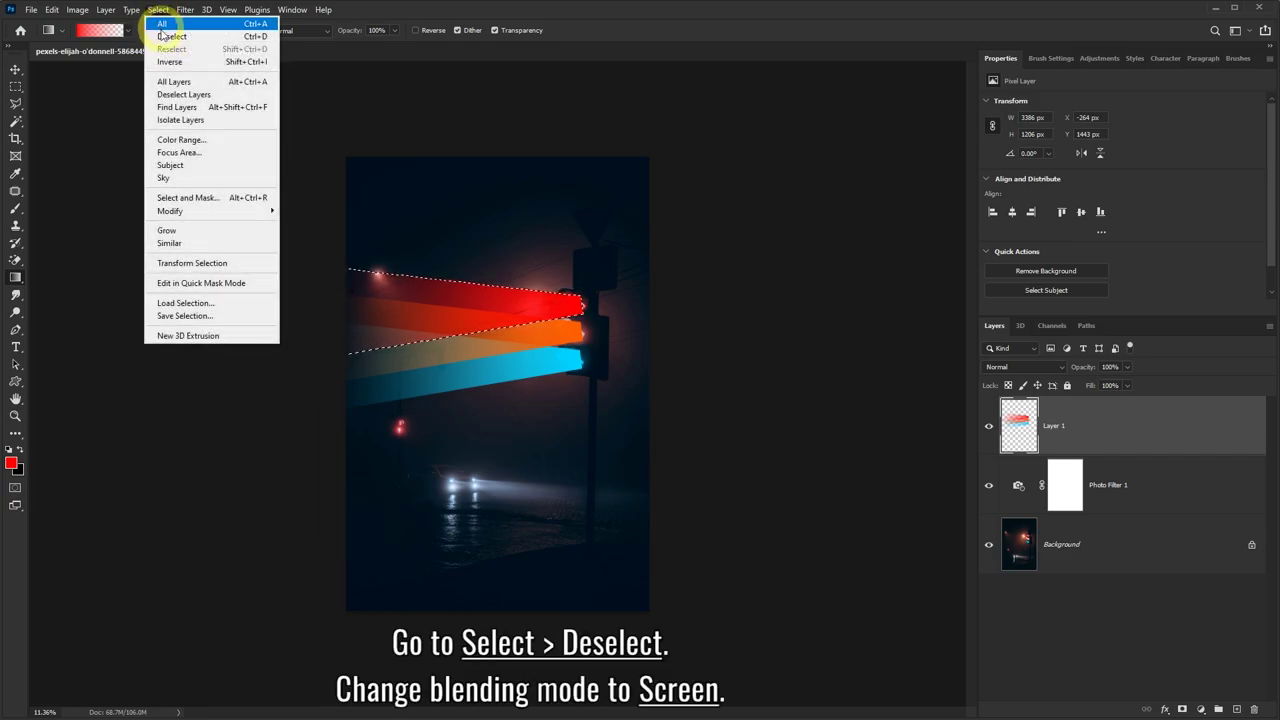
click(186, 37)
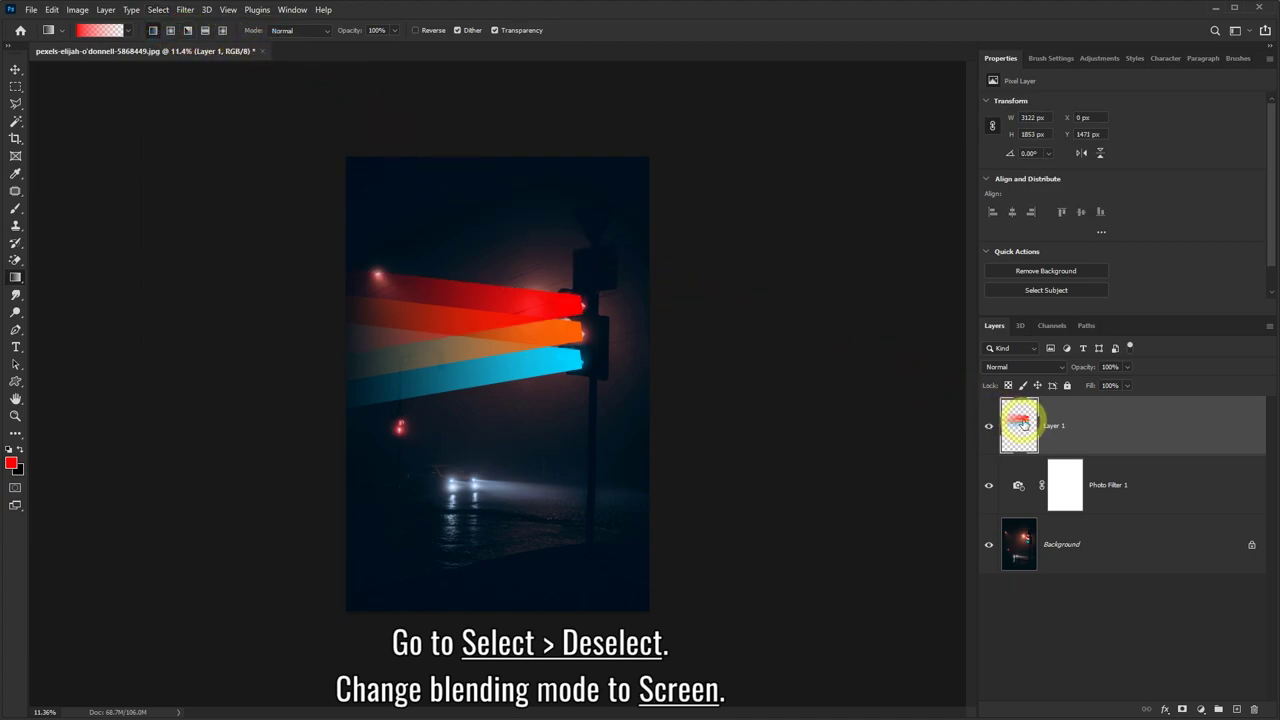
click(1057, 367)
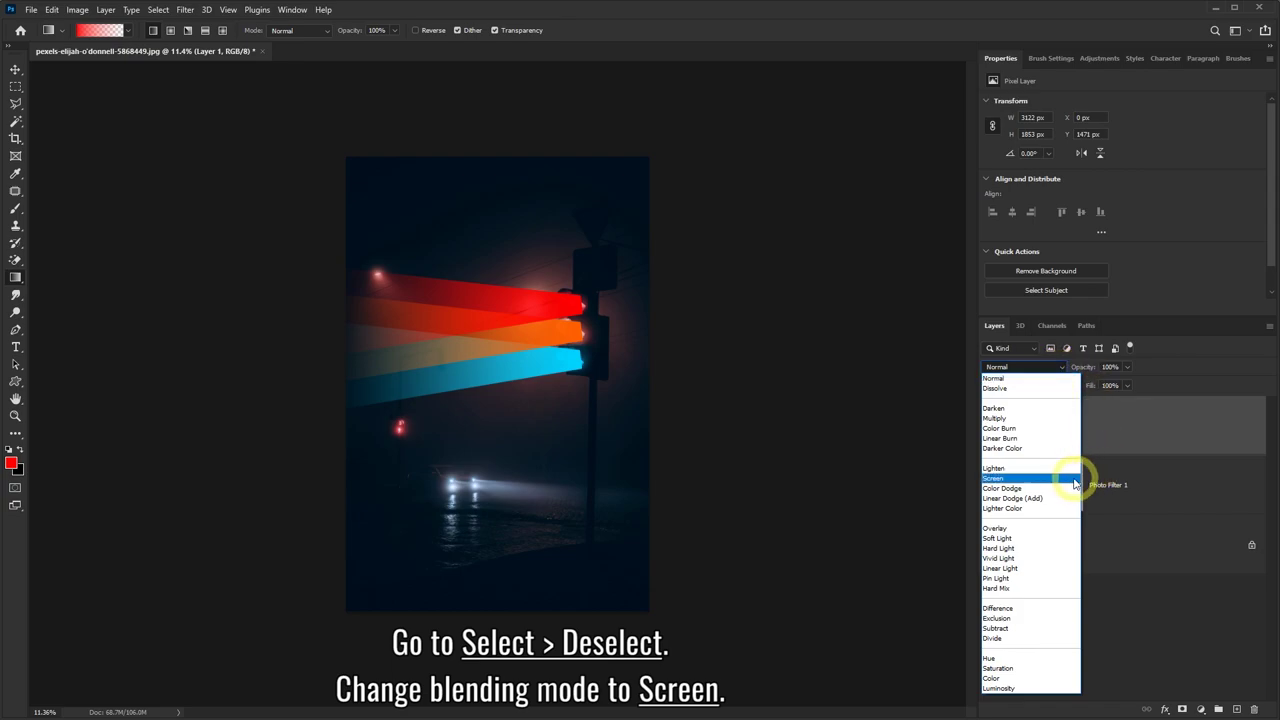
click(1002, 483)
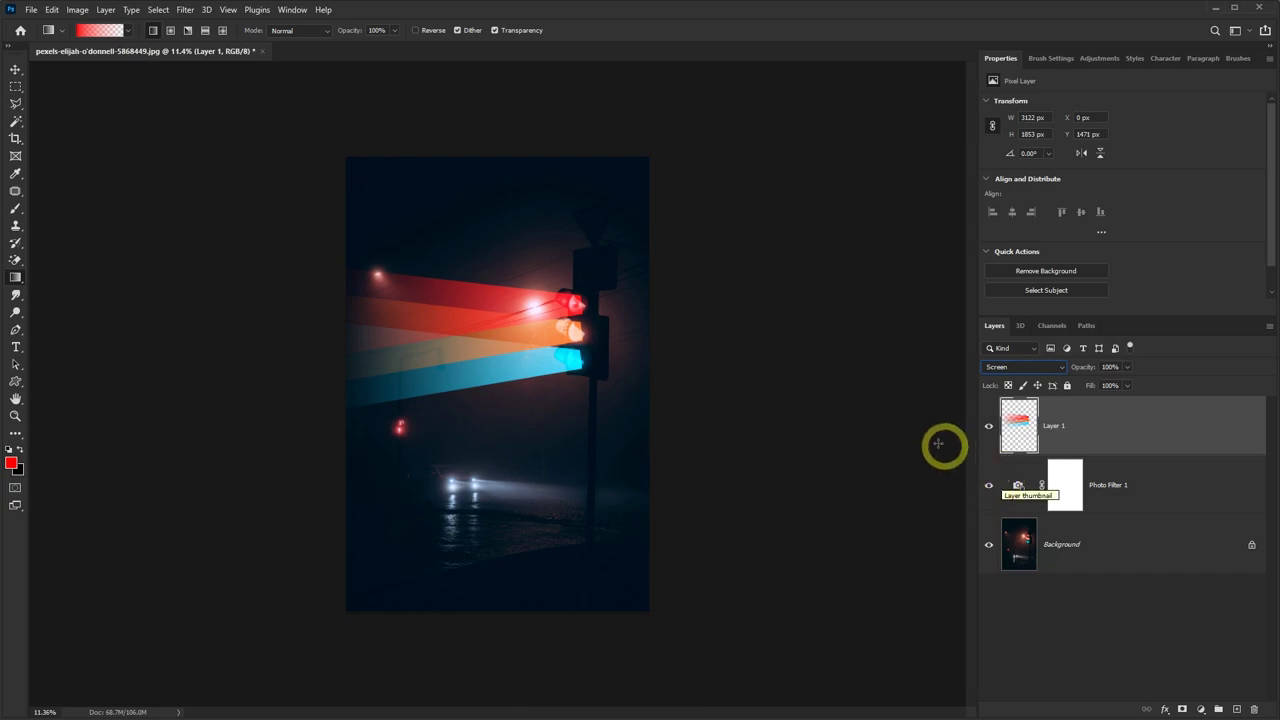
- Apply a Gaussian Blur with a 100-pixel radius to the beam layer
click(185, 10)
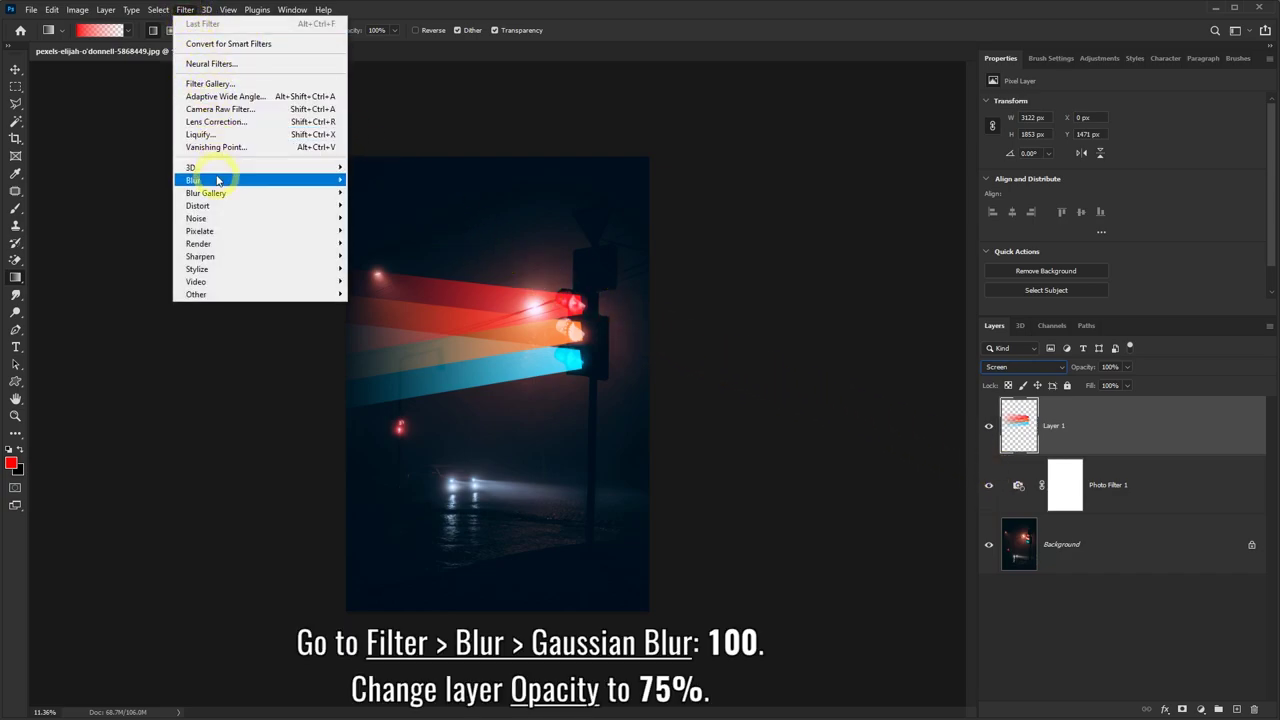
mouse_move(258, 180)
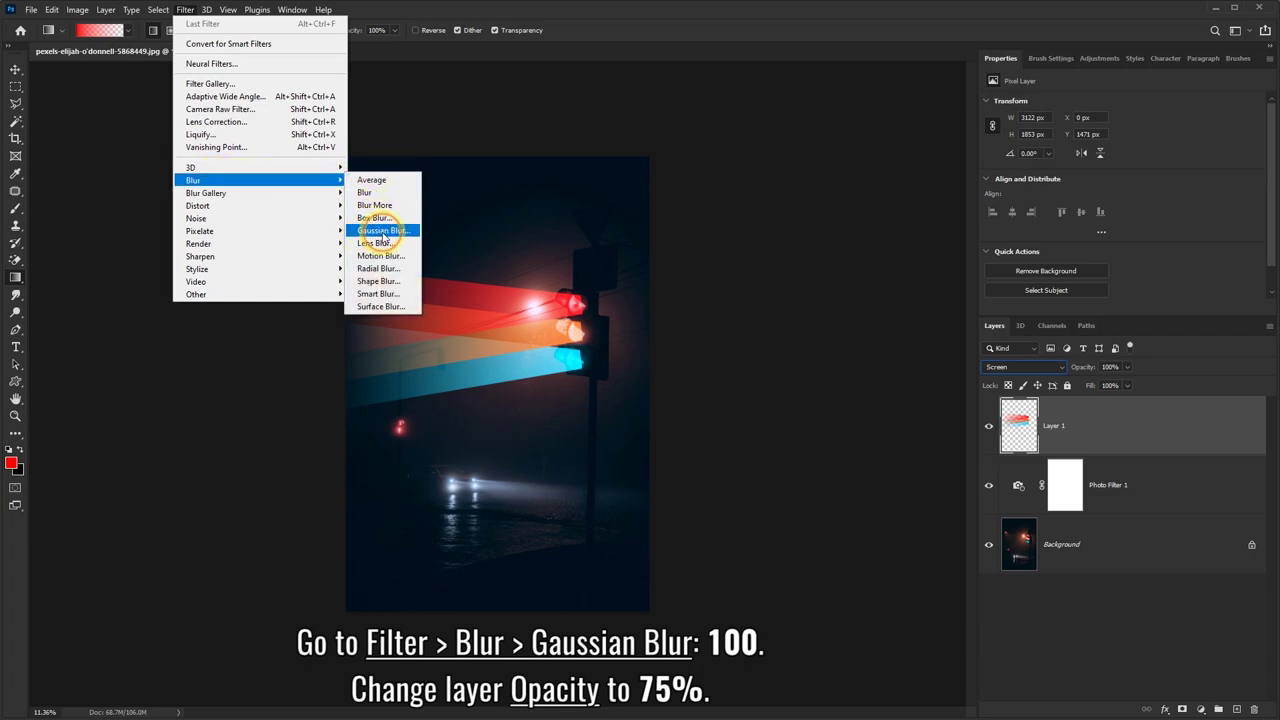
click(383, 231)
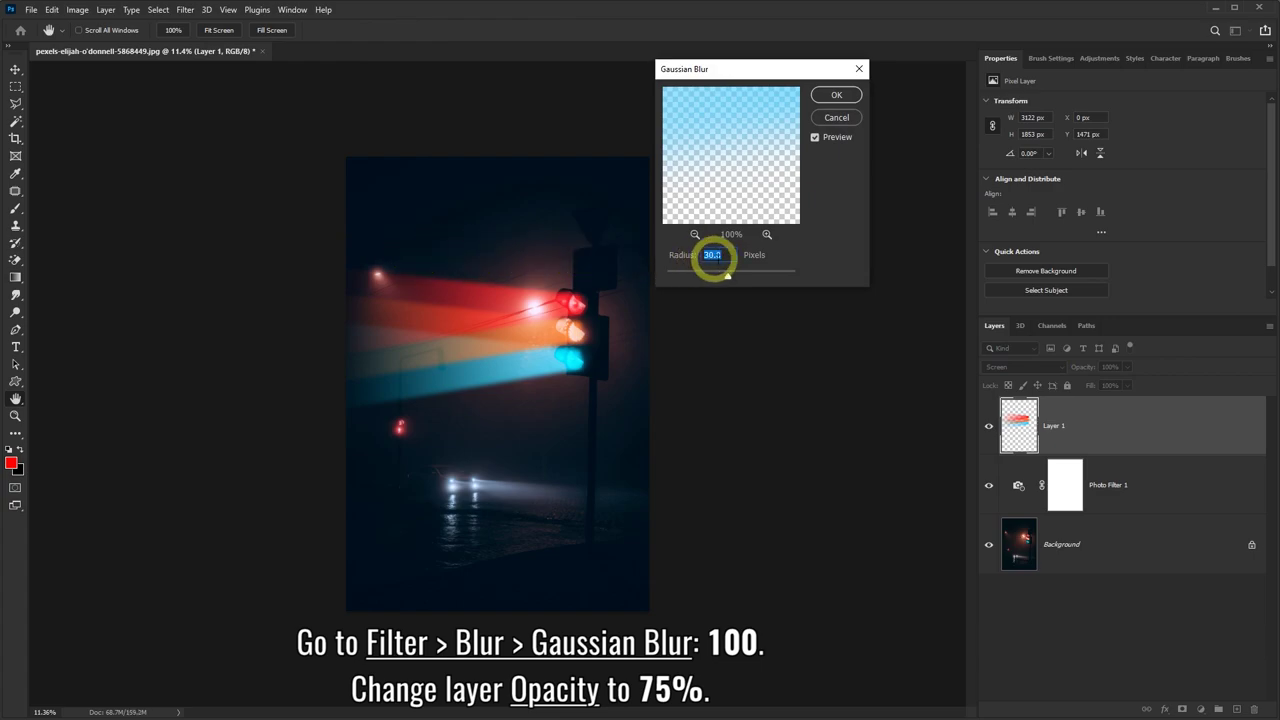
text(100)
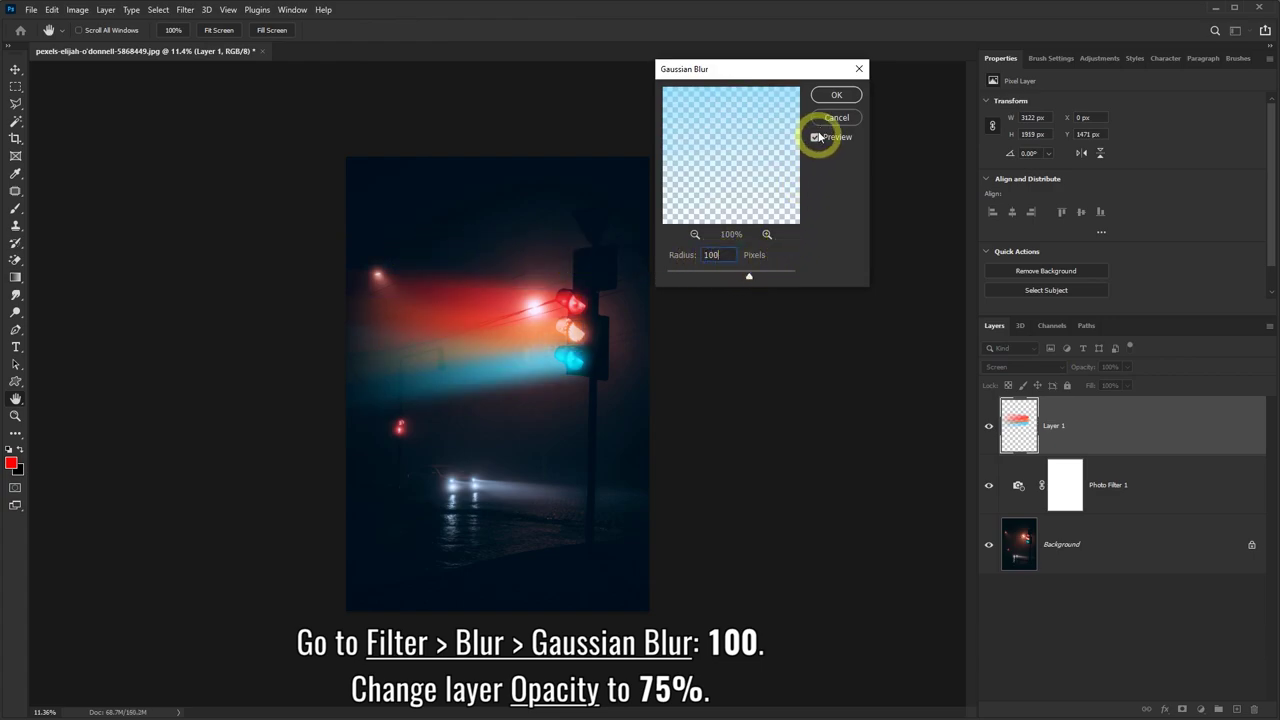
click(827, 100)
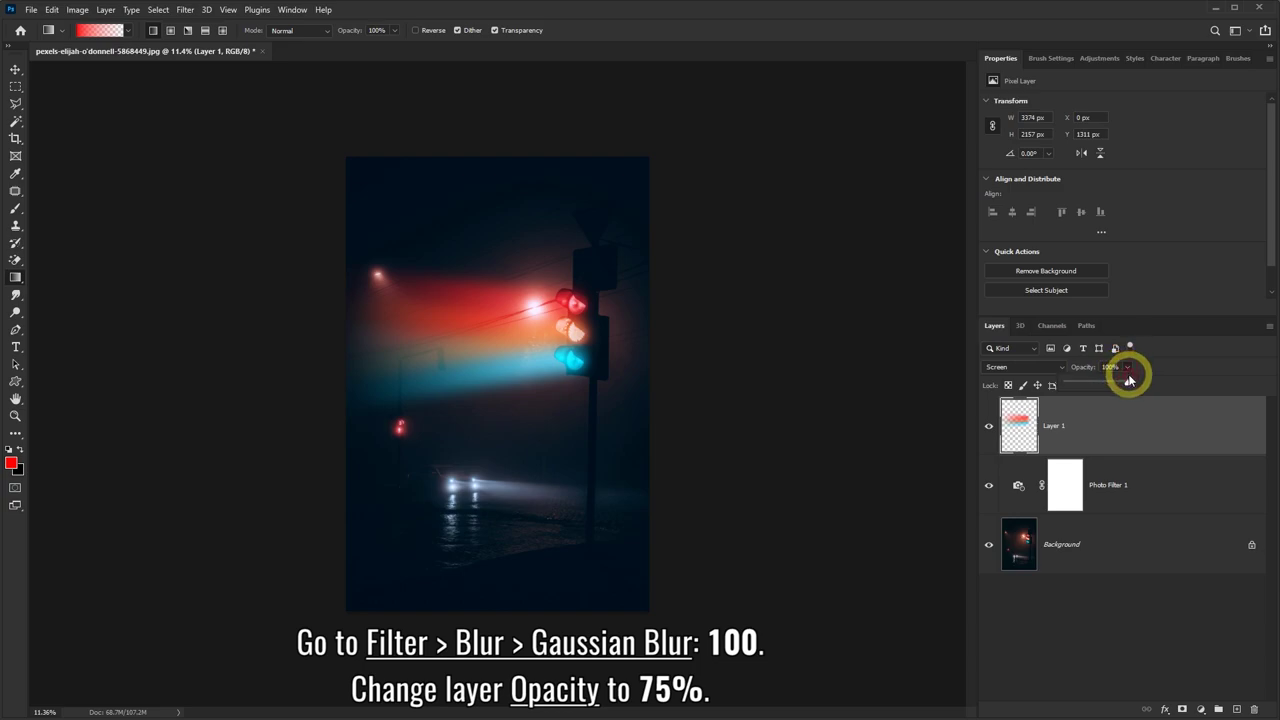
- Lower Layer 1's opacity to 75% and toggle its visibility to compare
drag(1124, 384, 1113, 386)
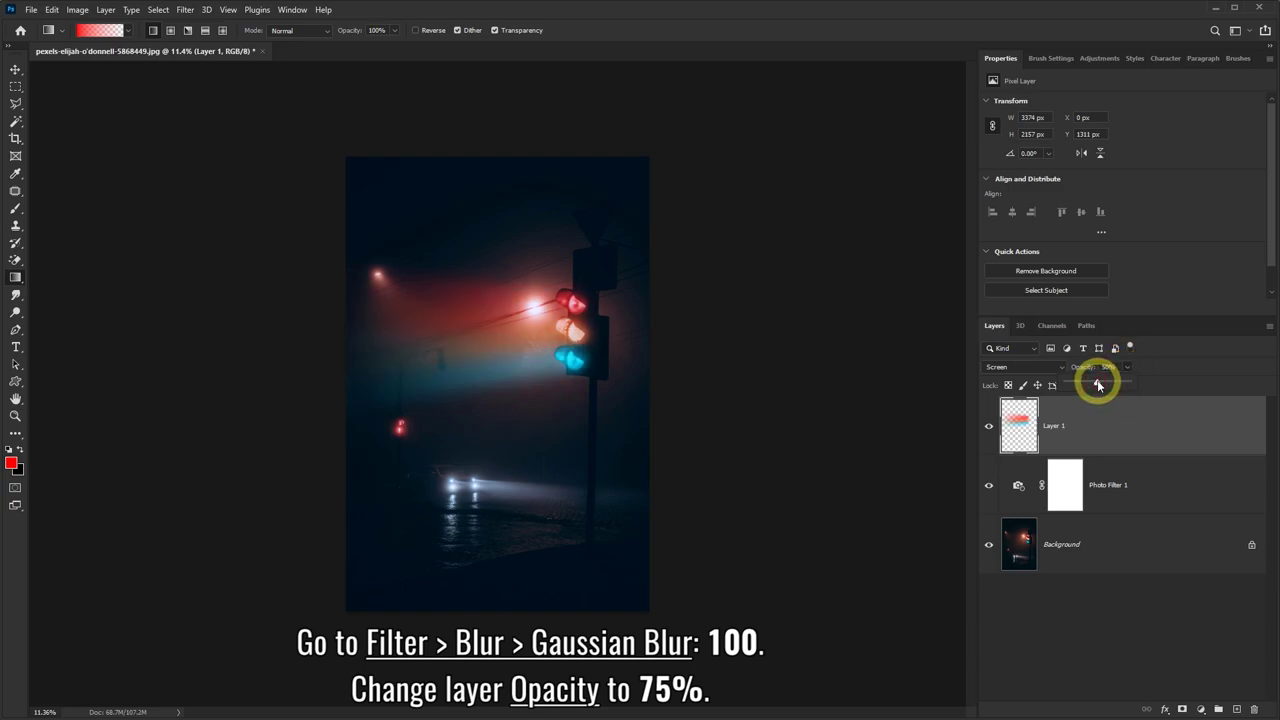
click(988, 431)
click(988, 431)
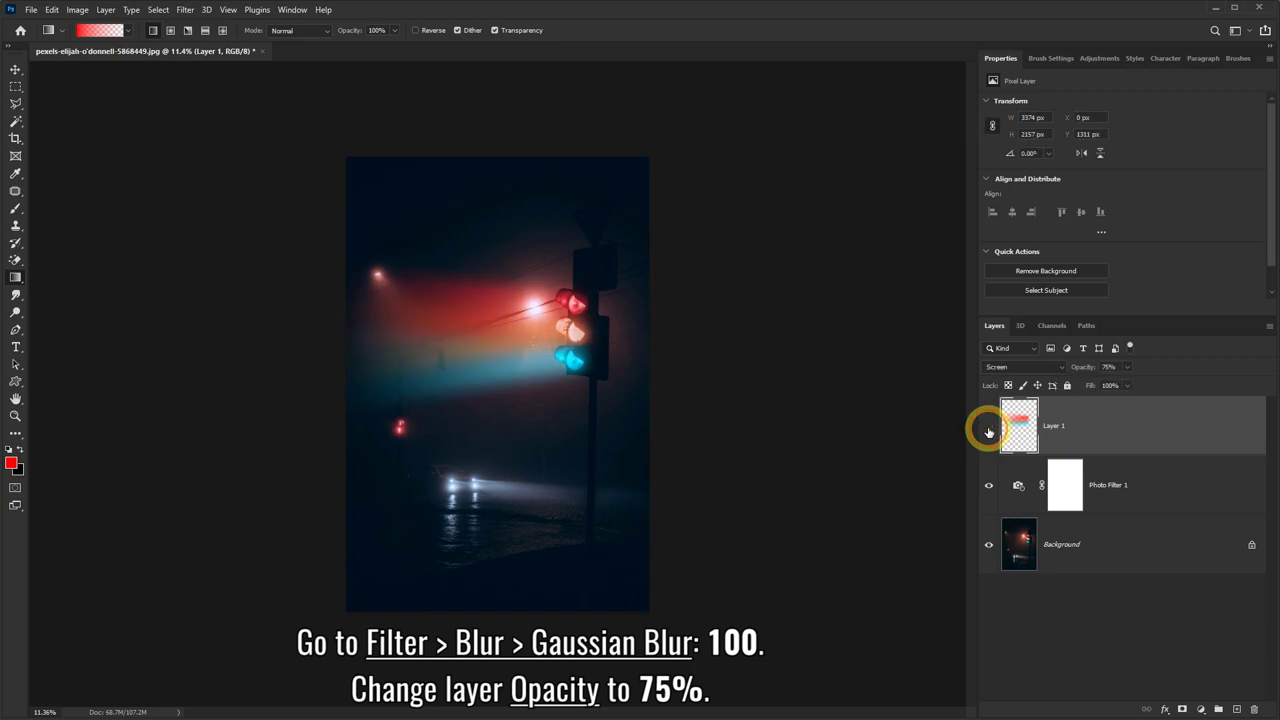
click(988, 431)
click(988, 431)
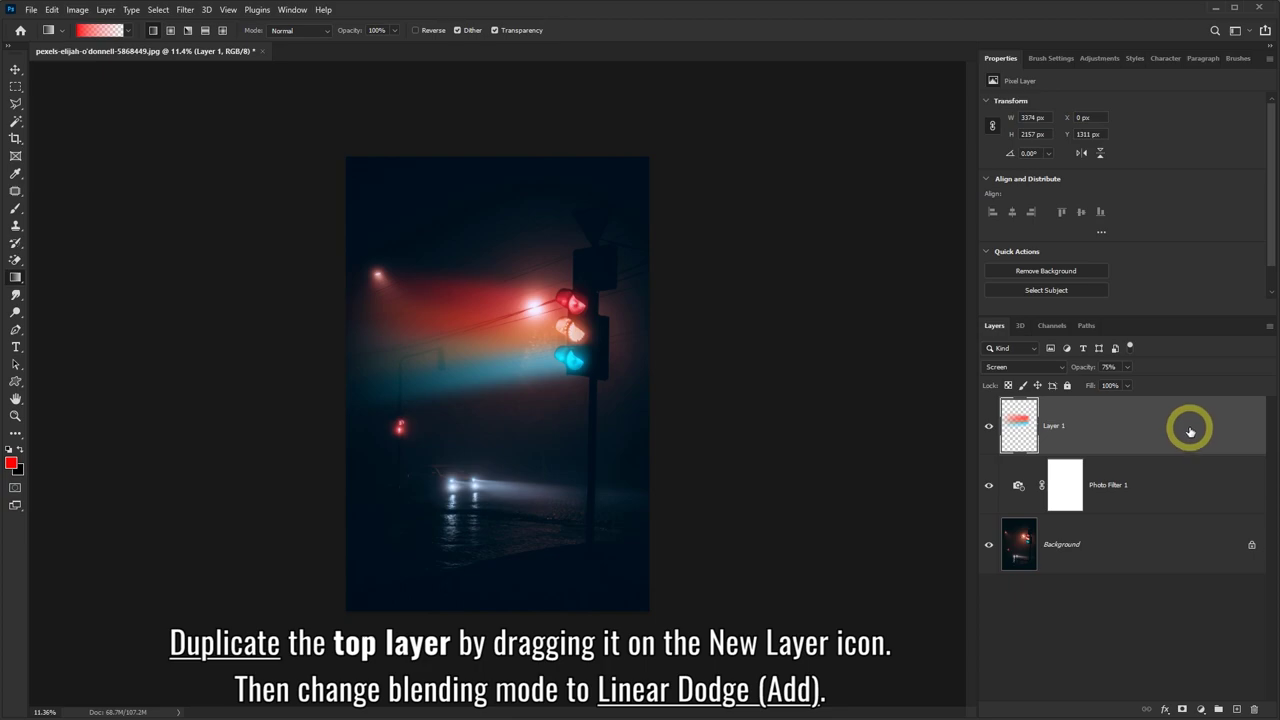
- Duplicate Layer 1 and set Layer 1 copy's blend mode to Linear Dodge (Add)
drag(1189, 430, 1239, 710)
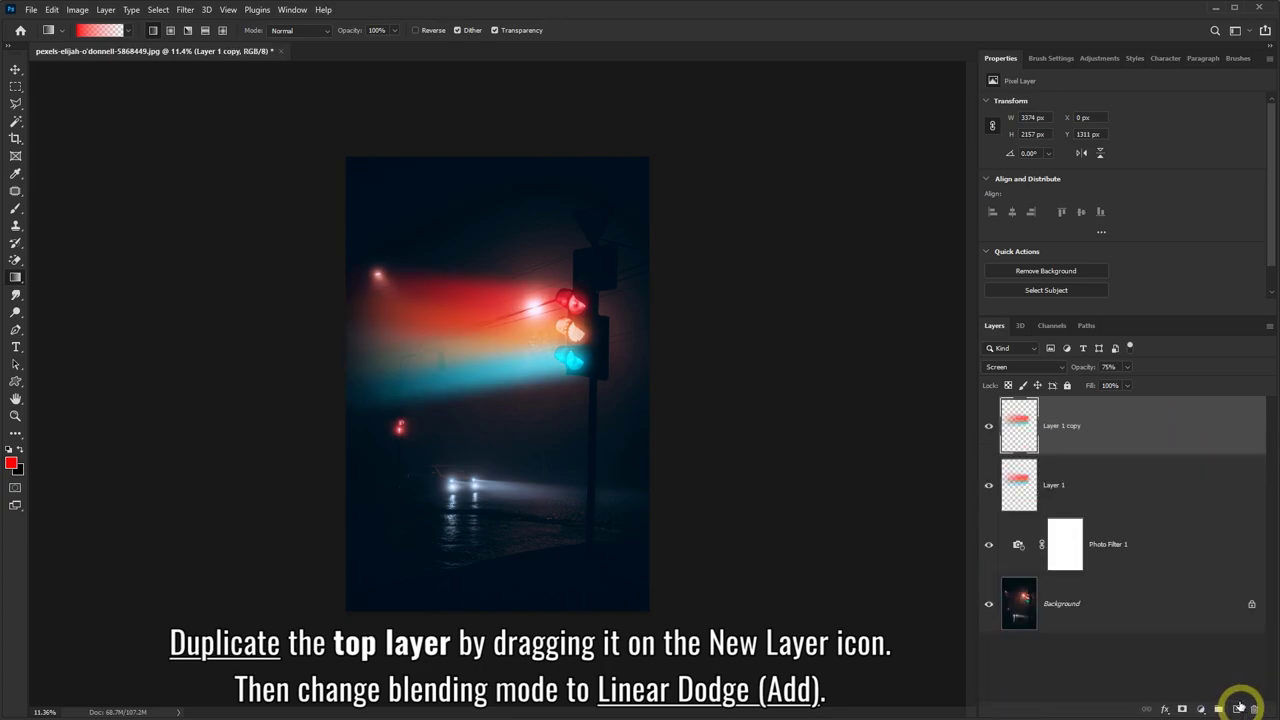
click(1065, 369)
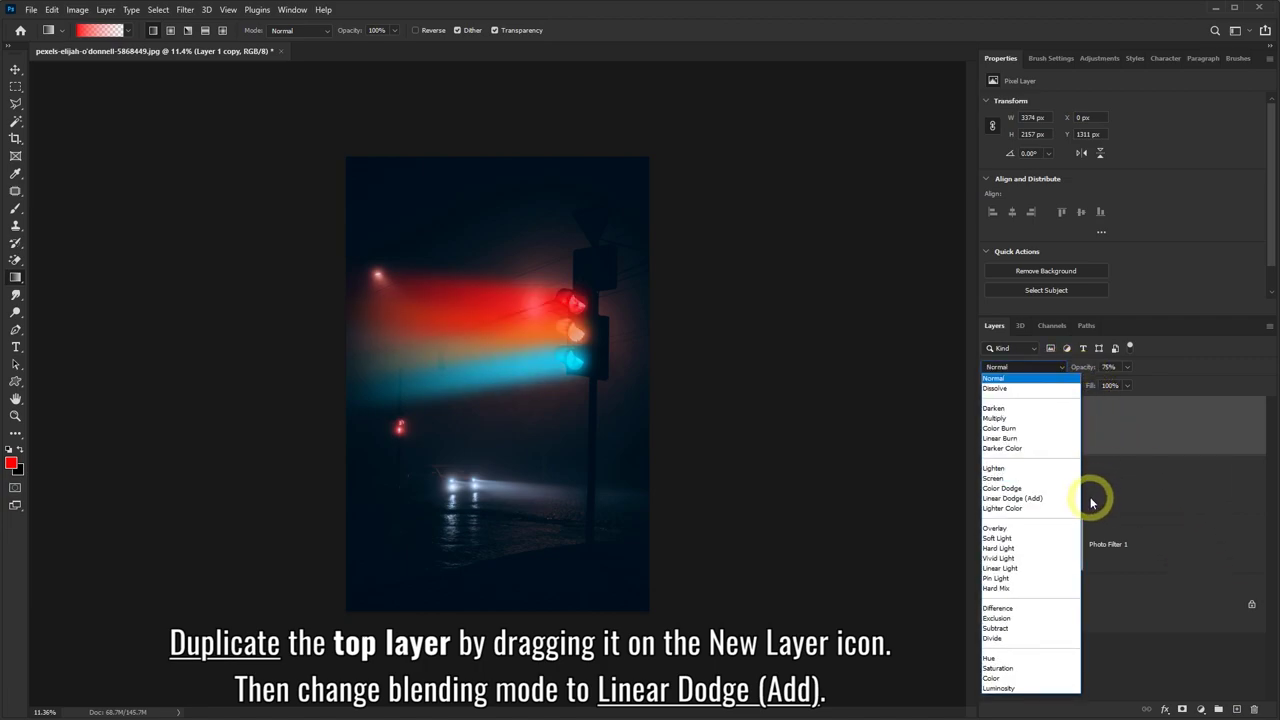
click(1012, 498)
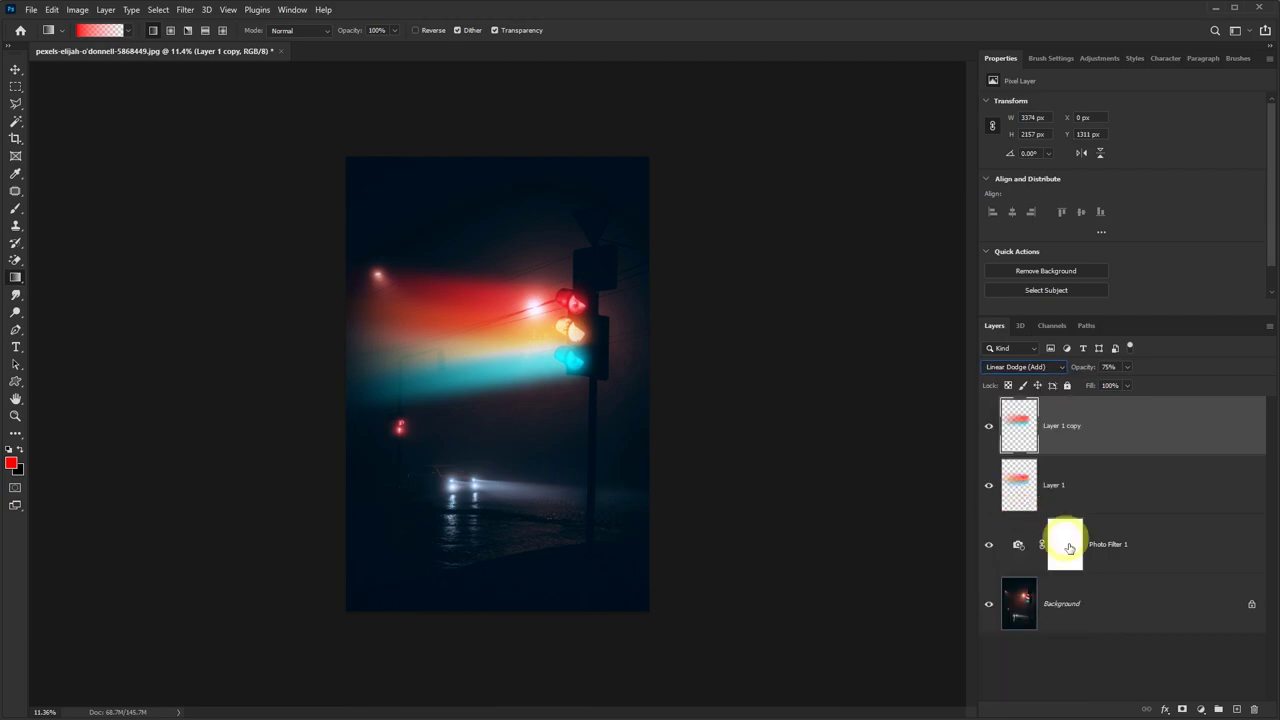
- Add a layer mask to Layer 1 copy and set up a black, size-1500 soft brush
click(1182, 708)
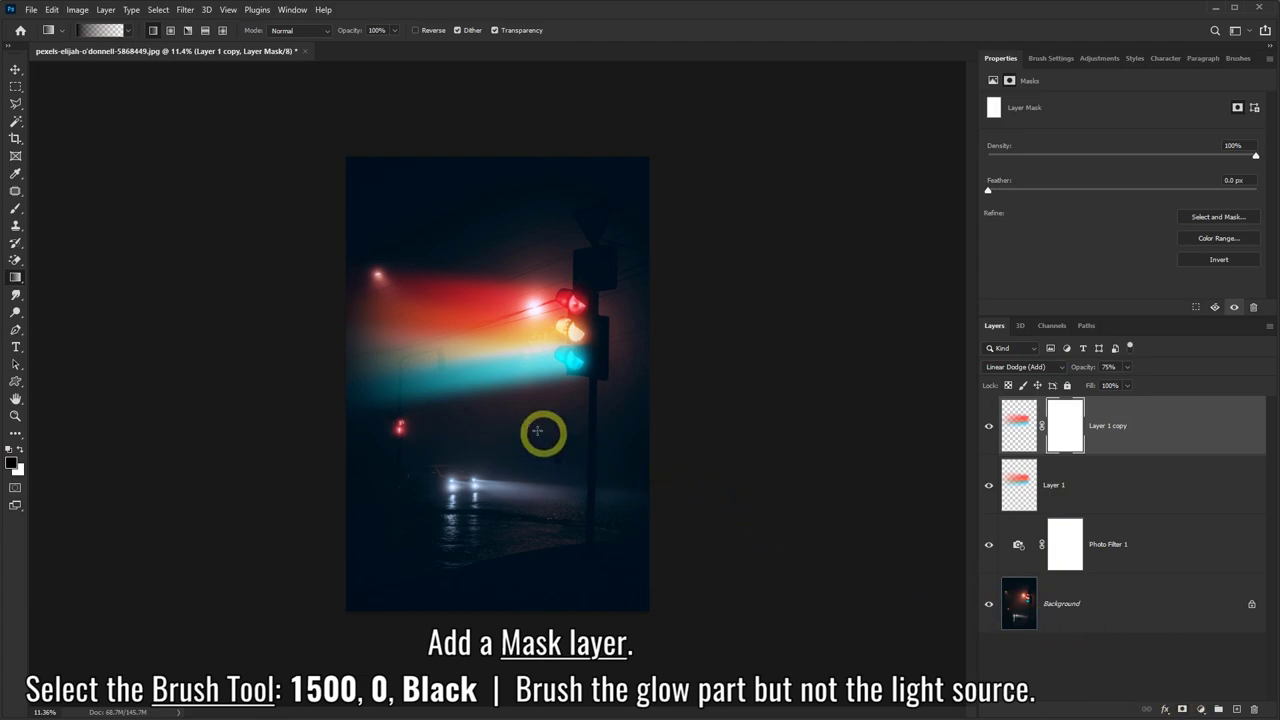
click(17, 210)
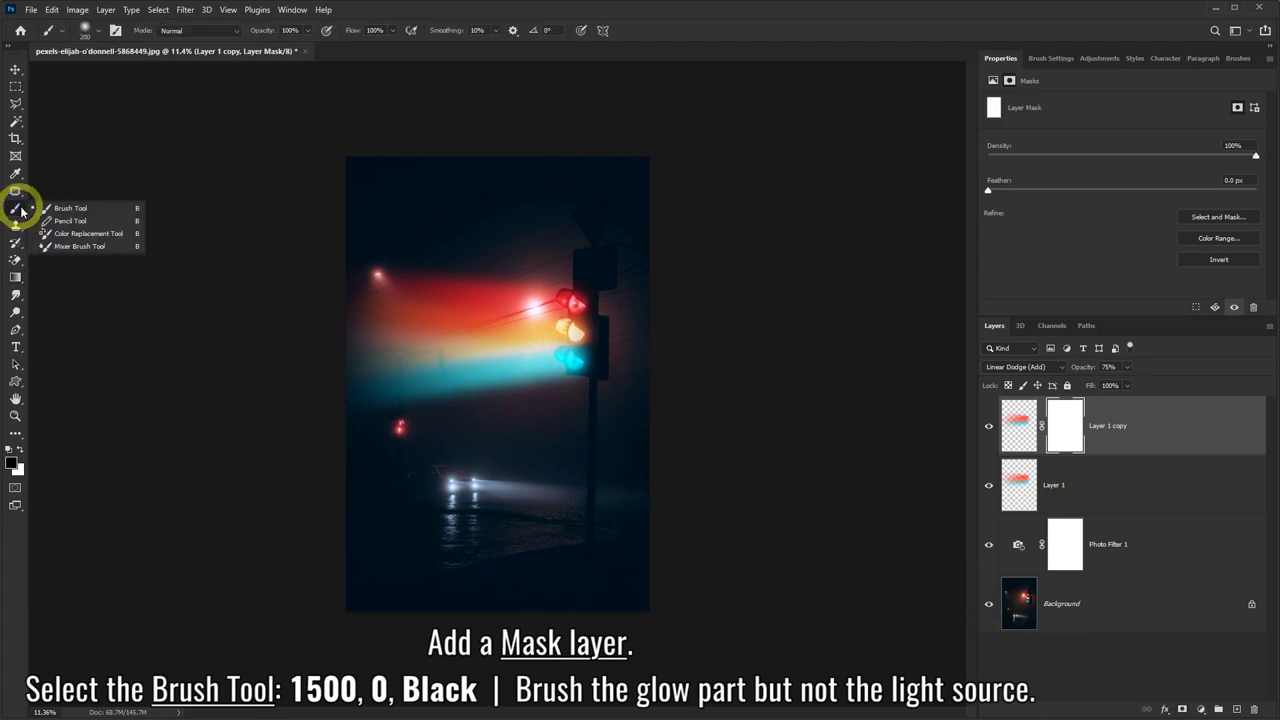
click(62, 211)
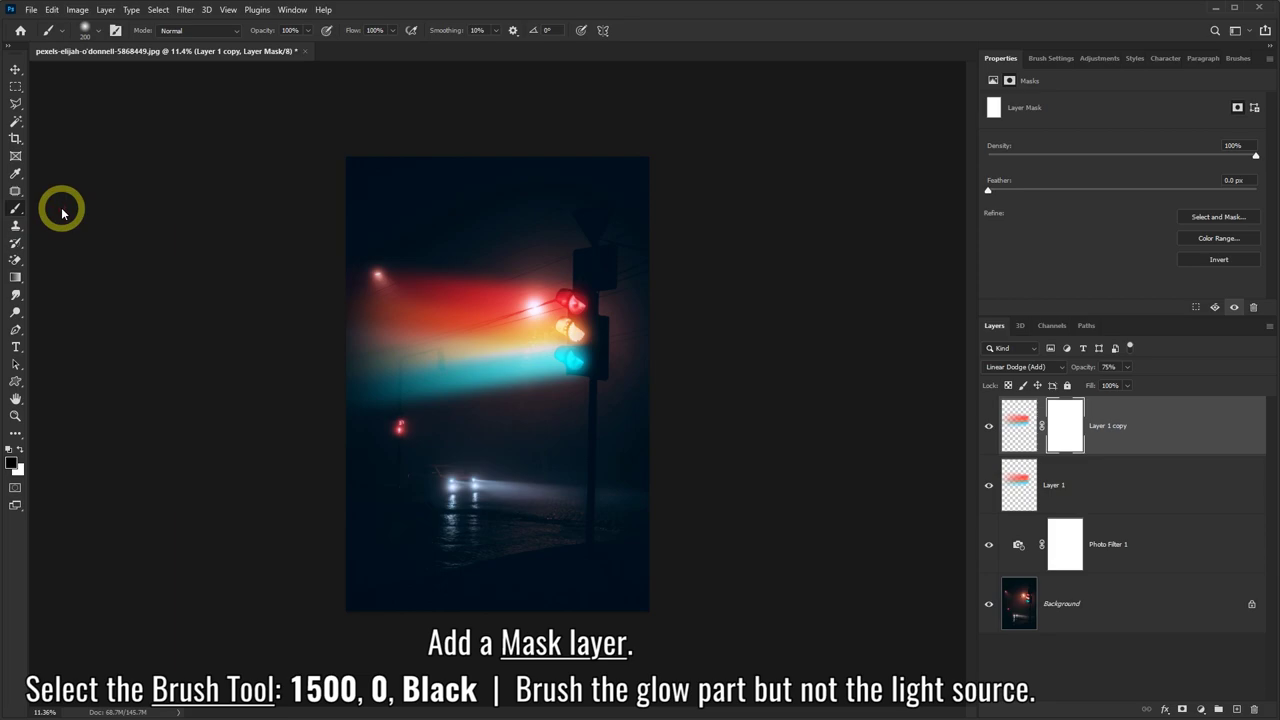
click(98, 30)
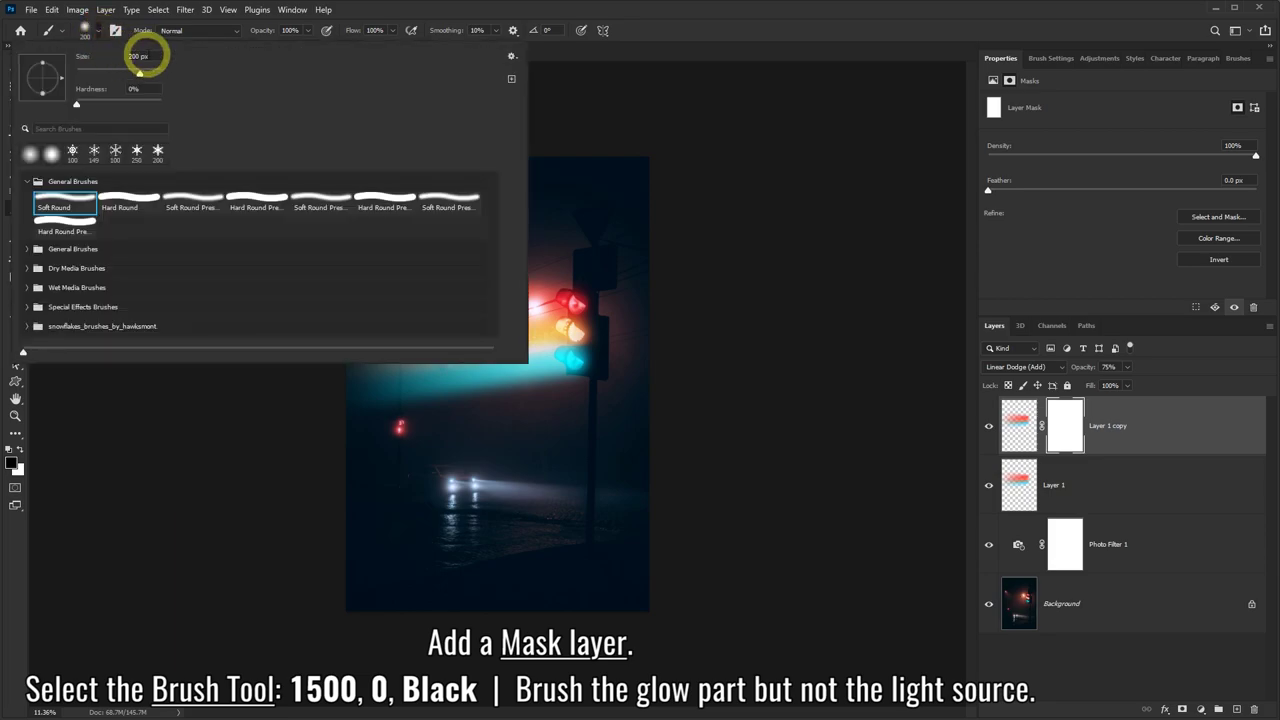
click(138, 56)
text(00)
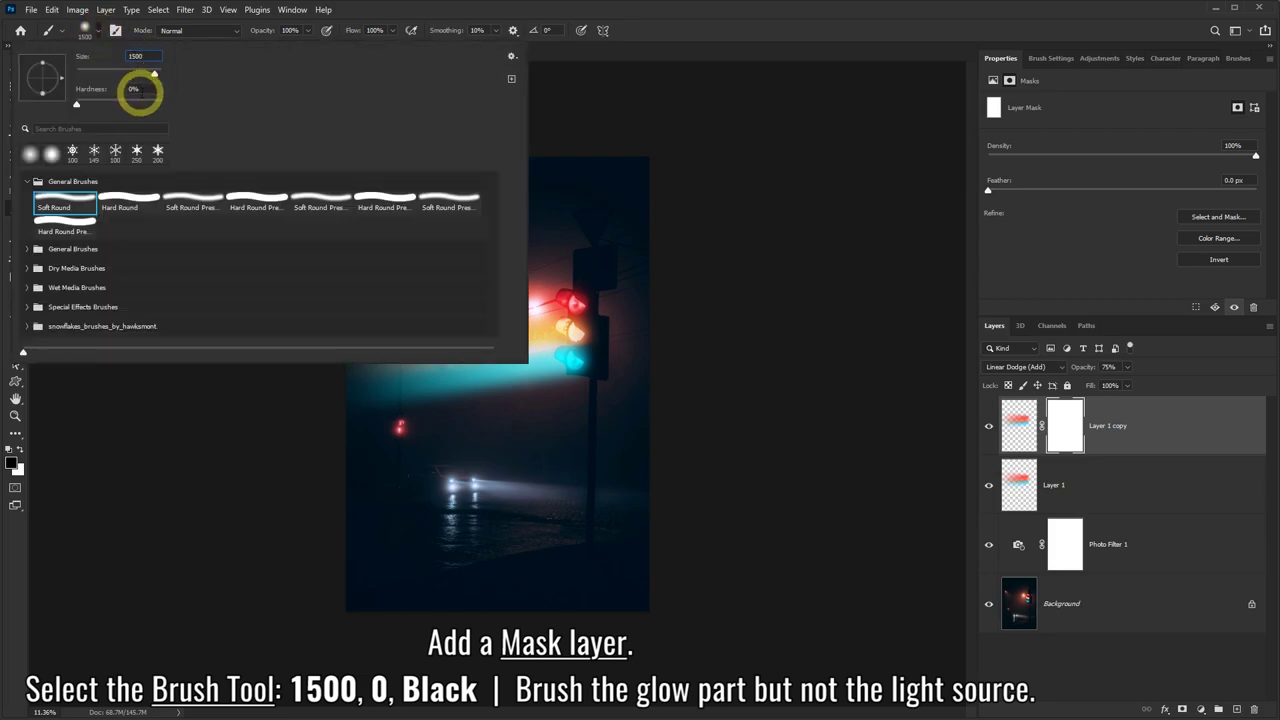
key(Return)
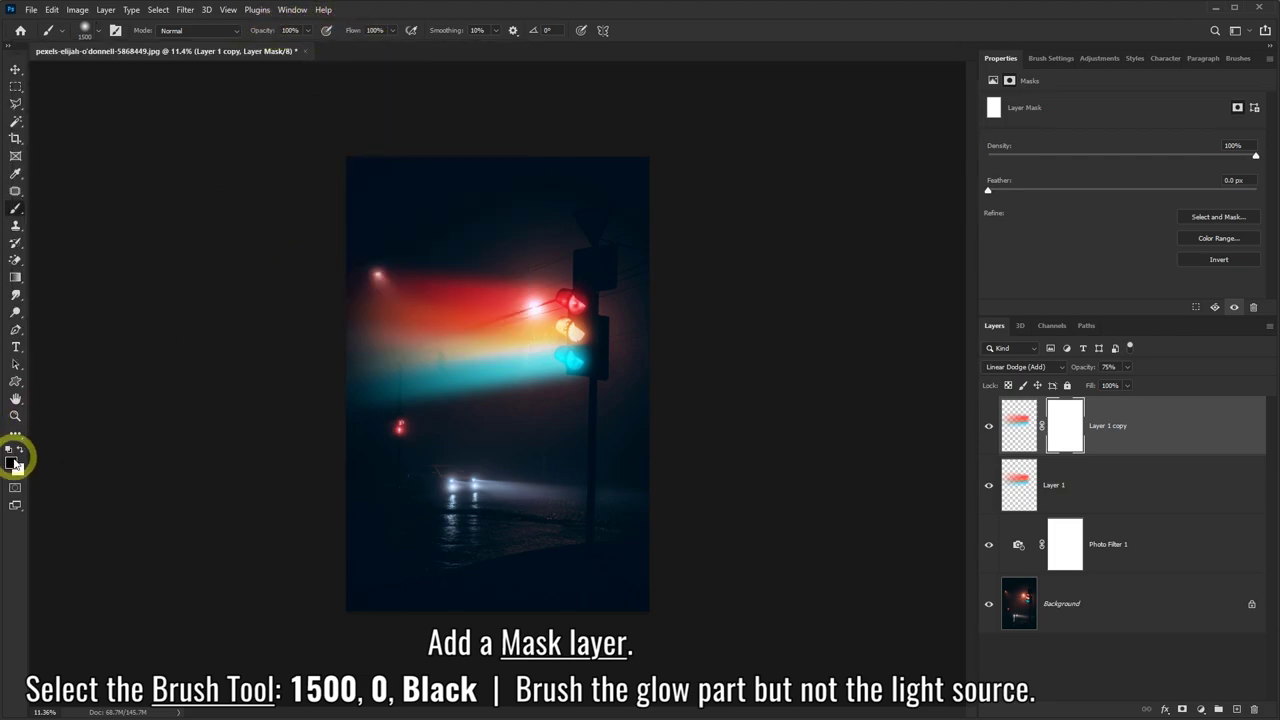
click(12, 461)
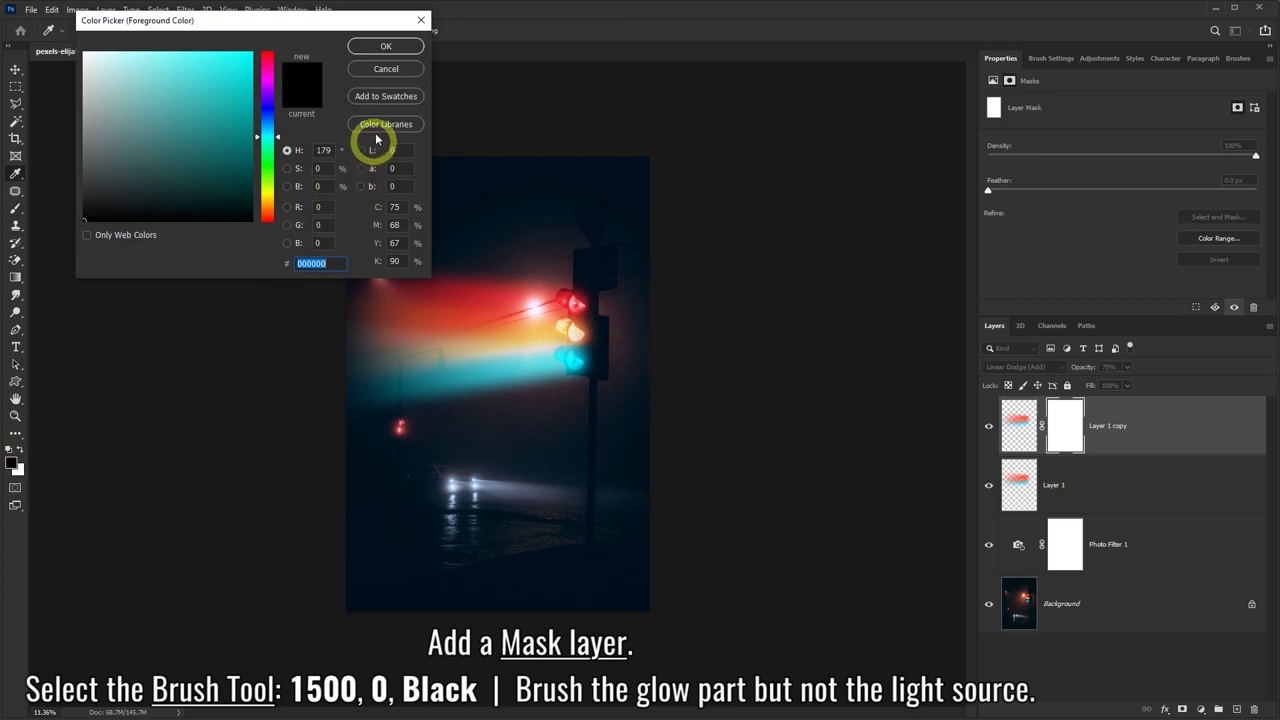
click(384, 47)
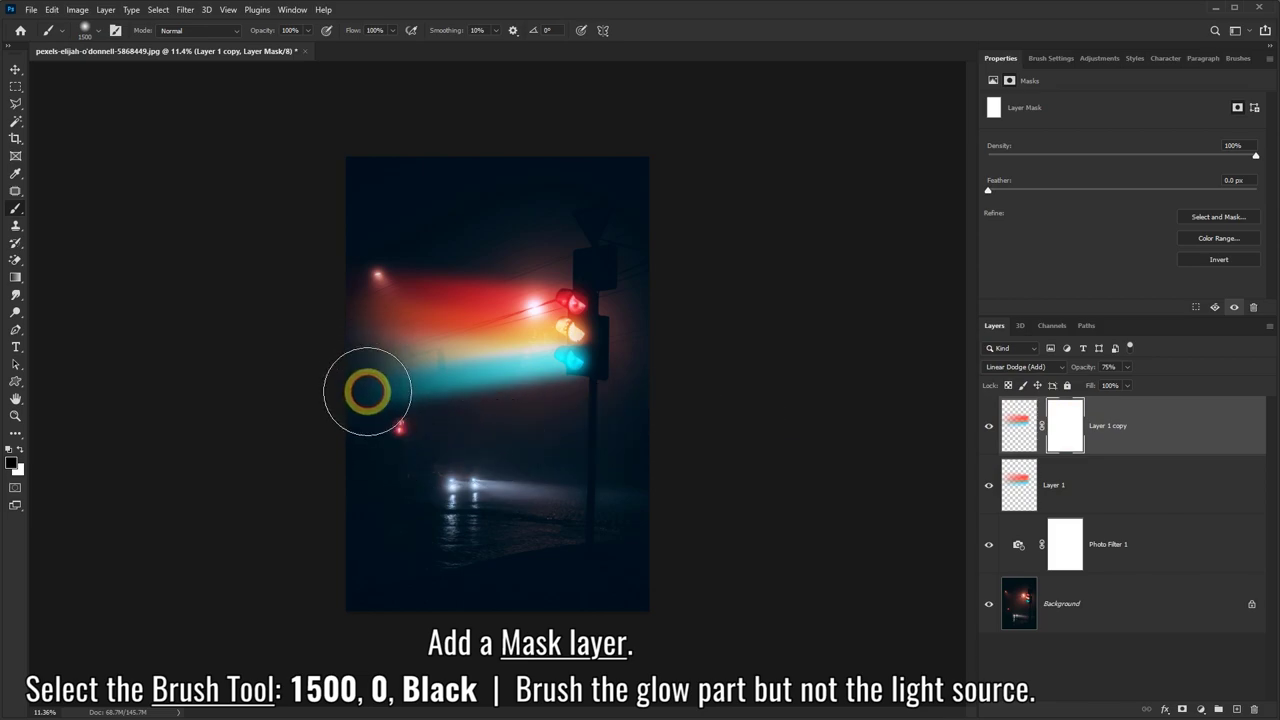
- Paint black over the outer glow on the mask, toggling the copy's visibility to compare
mouse_move(378, 307)
mouse_down()
mouse_move(391, 323)
mouse_move(486, 303)
mouse_move(429, 314)
mouse_move(463, 386)
mouse_move(548, 427)
mouse_move(609, 426)
mouse_move(494, 409)
mouse_move(457, 277)
mouse_move(554, 240)
mouse_move(380, 331)
mouse_move(403, 366)
mouse_move(414, 366)
mouse_move(392, 331)
mouse_move(437, 229)
mouse_move(380, 363)
mouse_move(456, 408)
mouse_up()
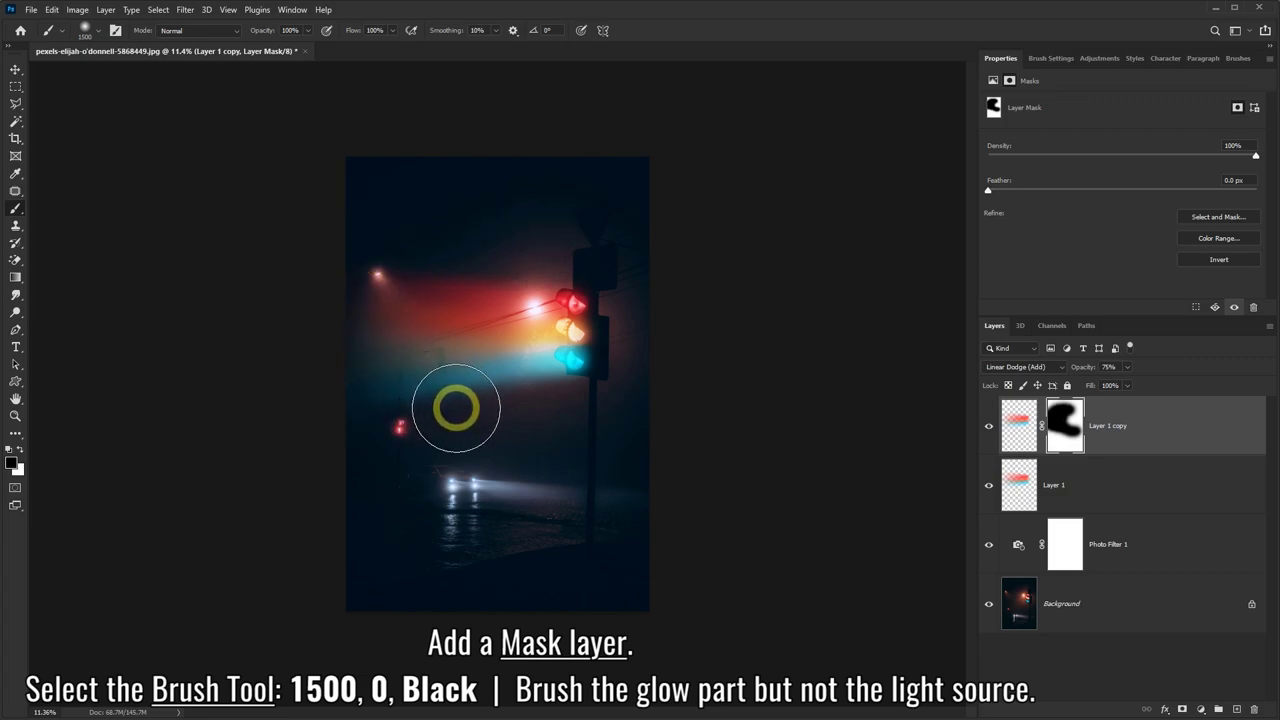
click(991, 428)
click(991, 428)
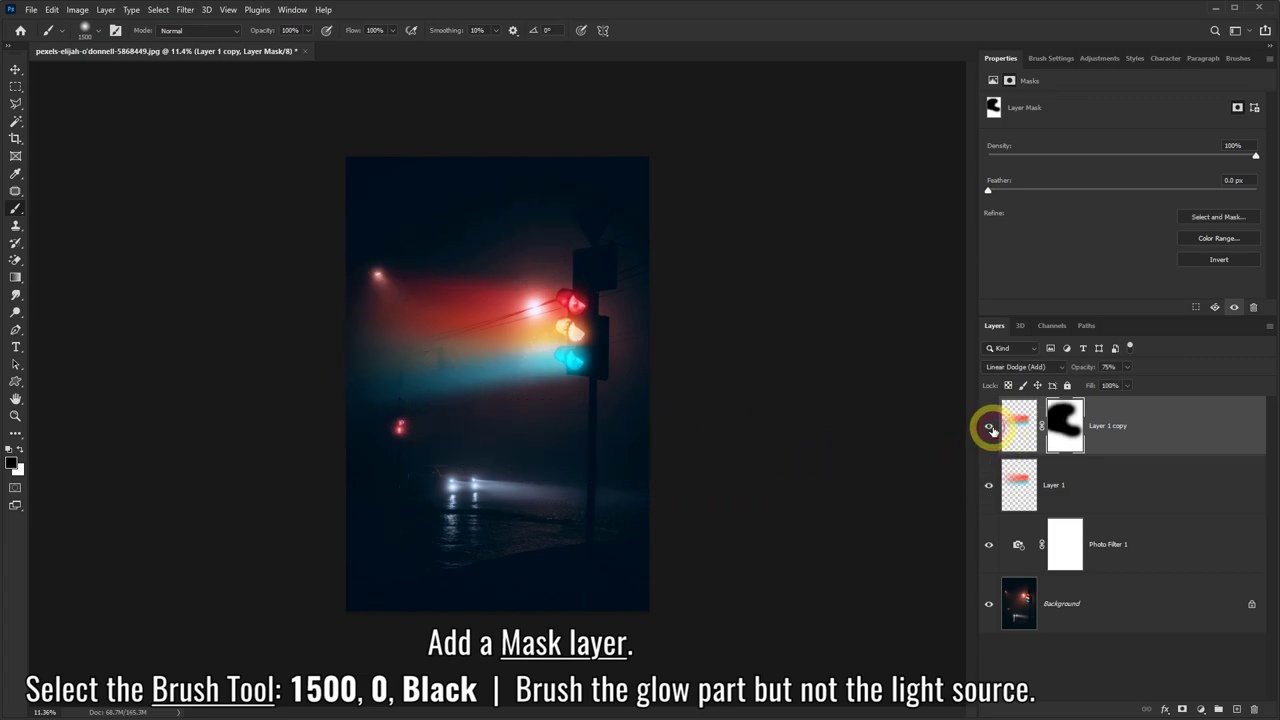
click(991, 428)
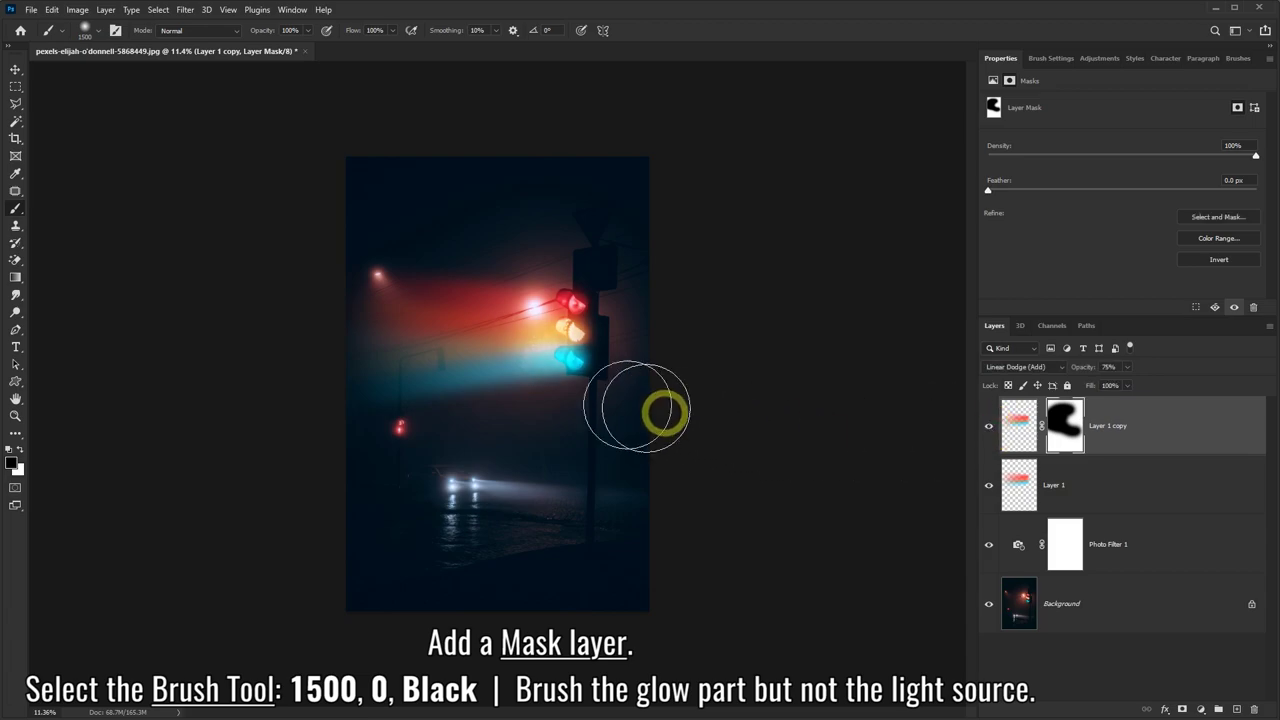
drag(492, 371, 587, 328)
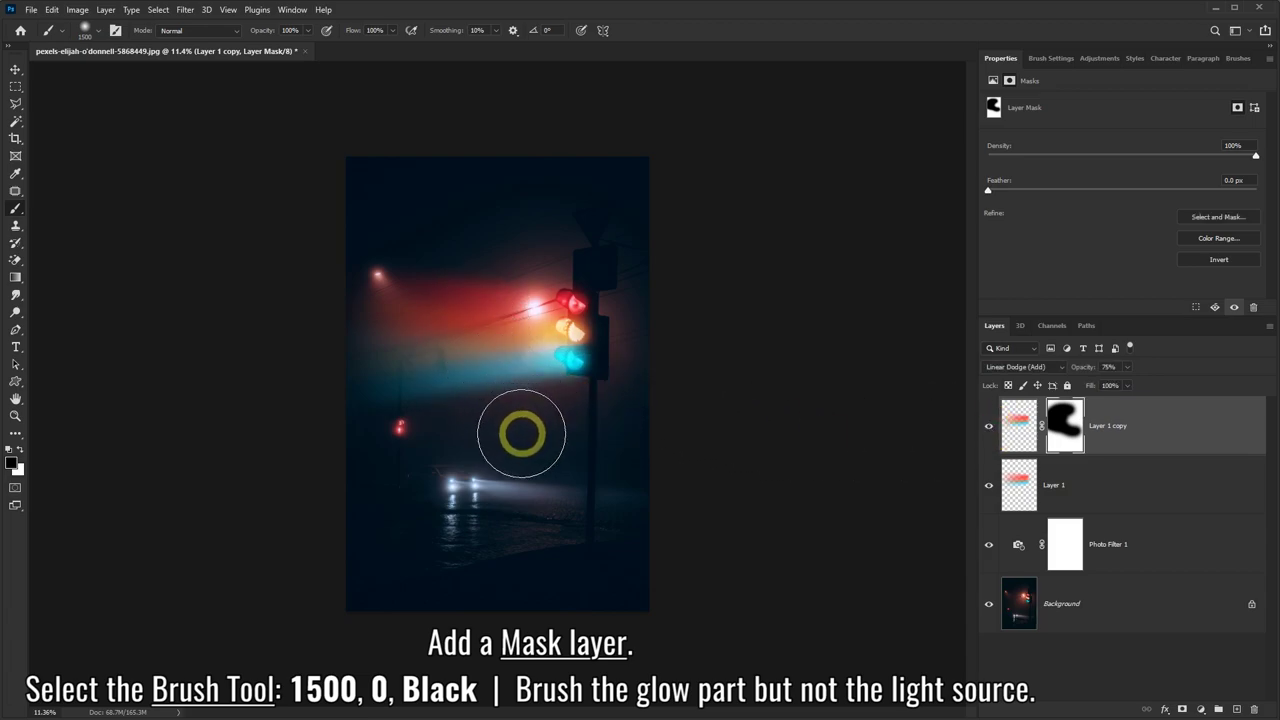
click(971, 438)
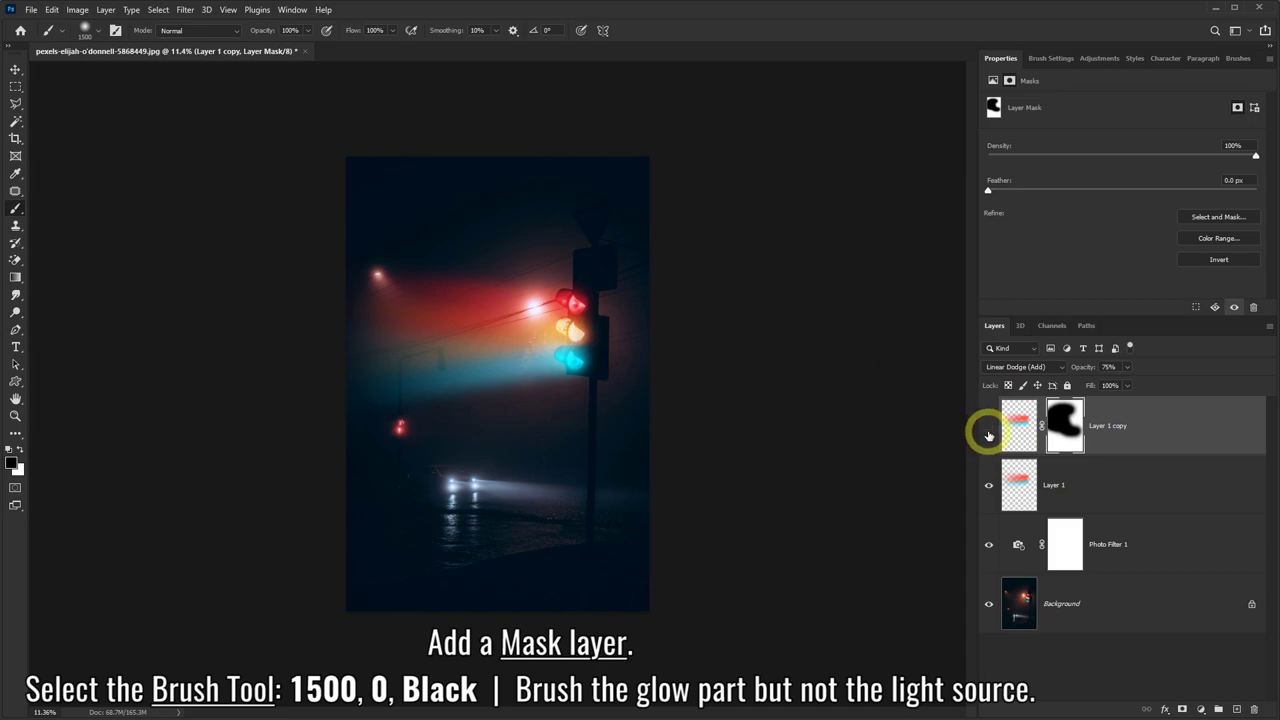
click(989, 430)
click(989, 430)
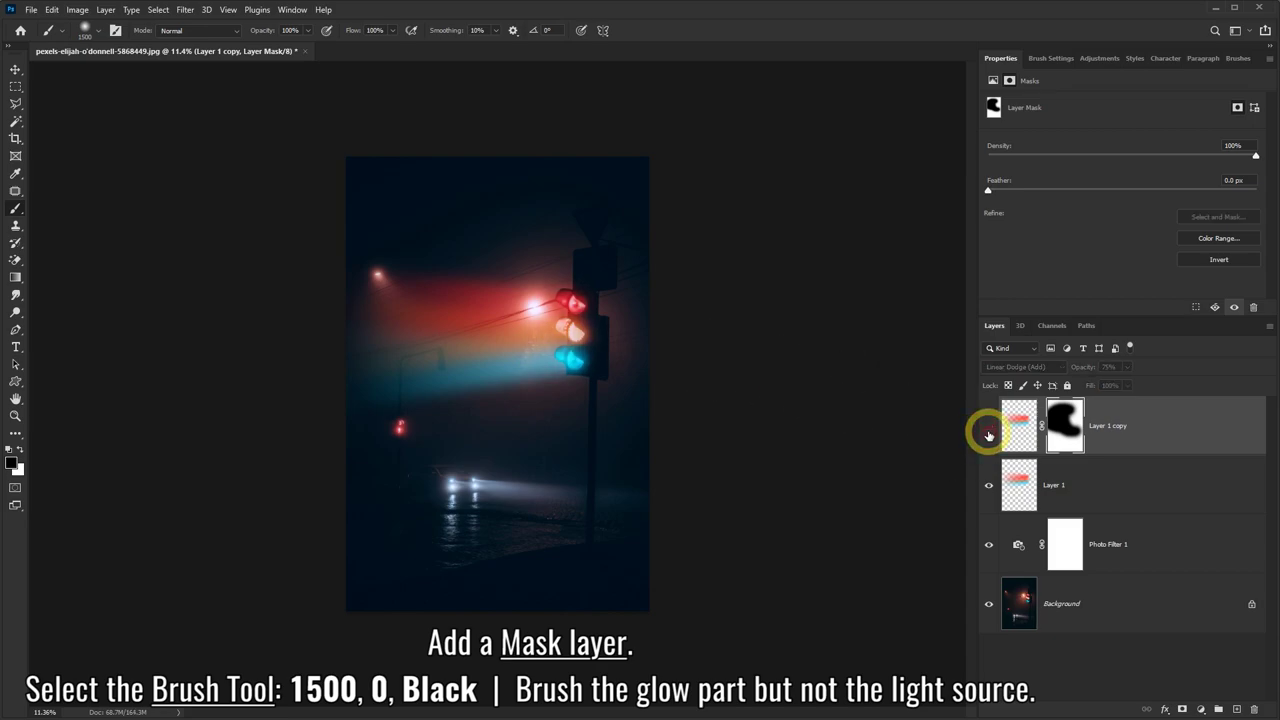
click(989, 430)
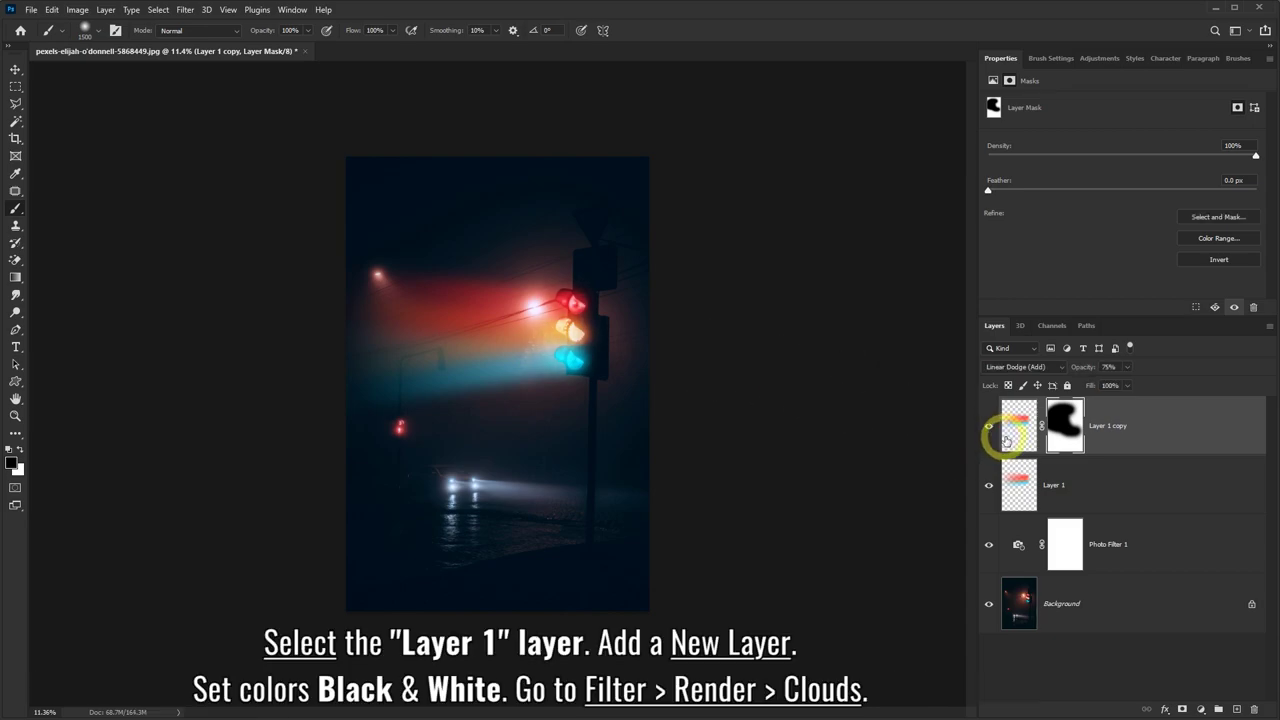
- Add a new Layer 2 above Layer 1 and fill it with rendered clouds
click(1097, 491)
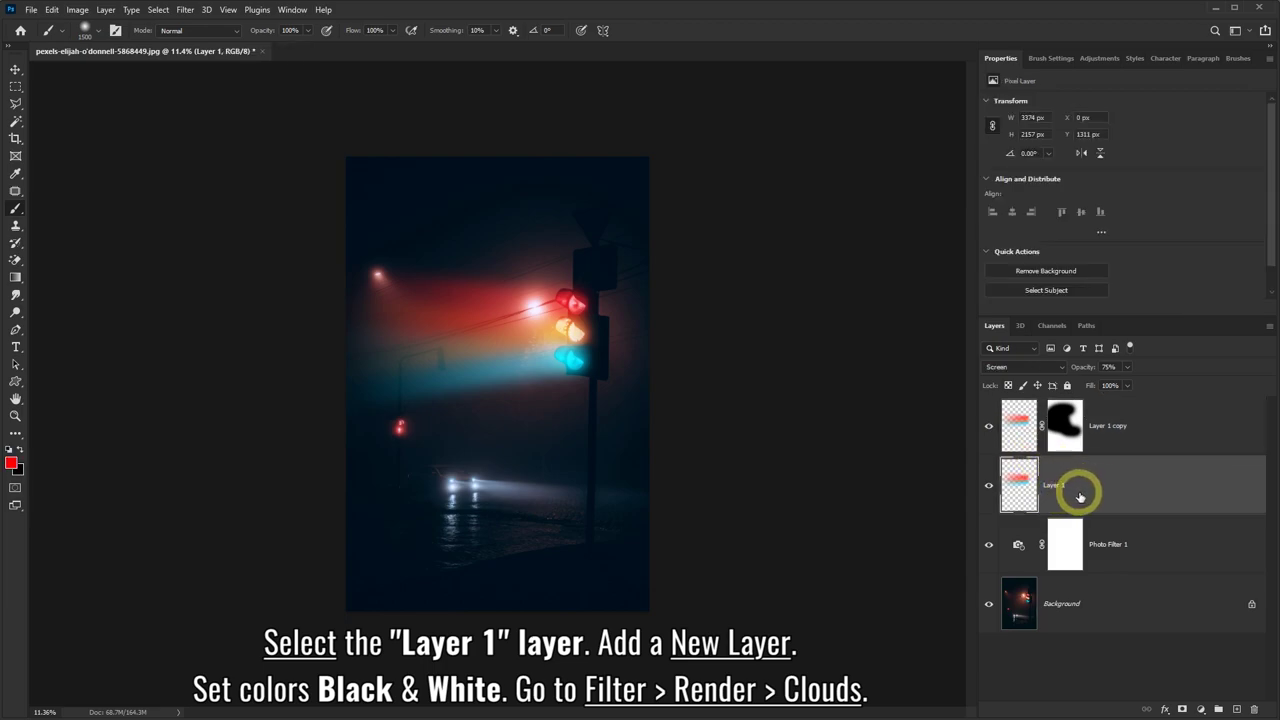
click(1237, 709)
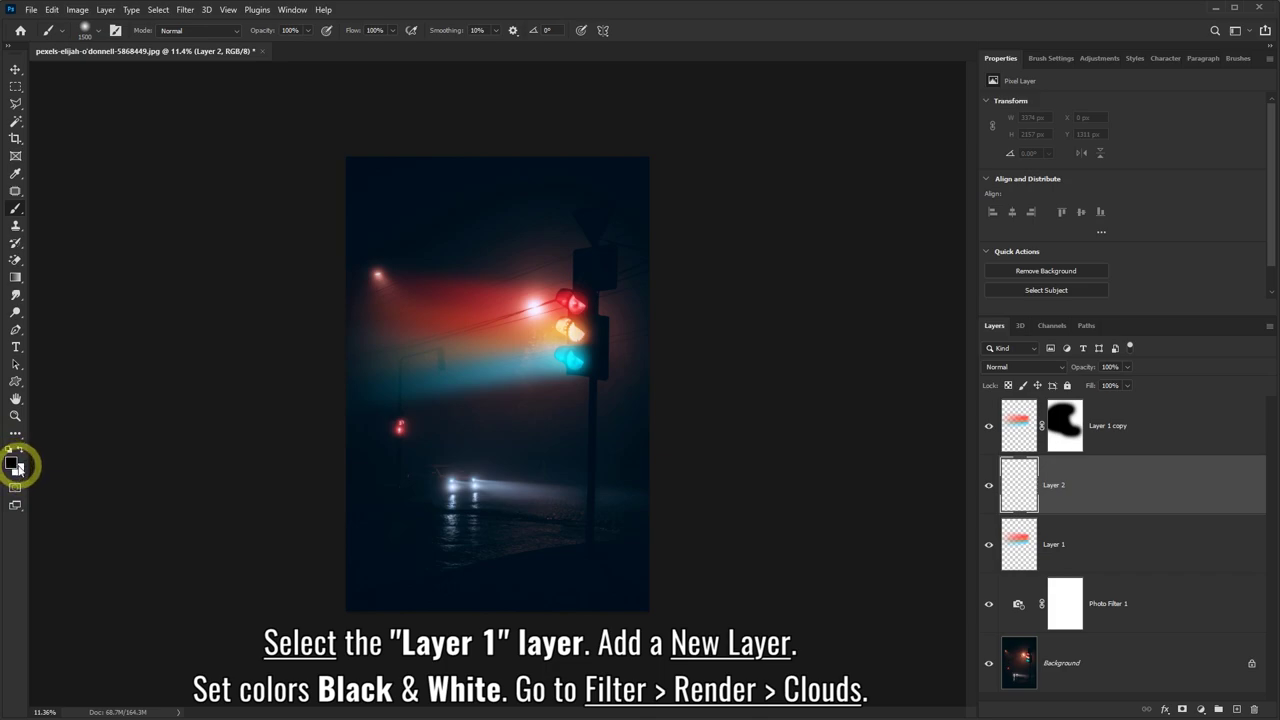
click(186, 10)
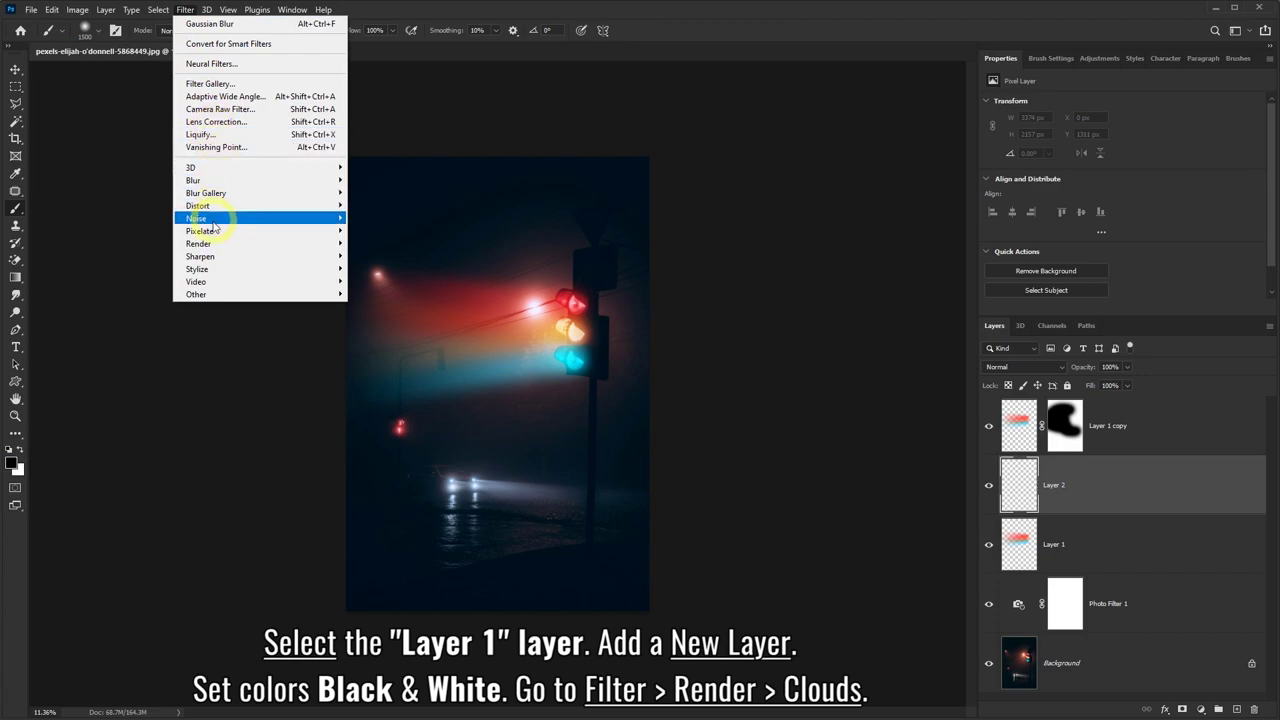
mouse_move(198, 243)
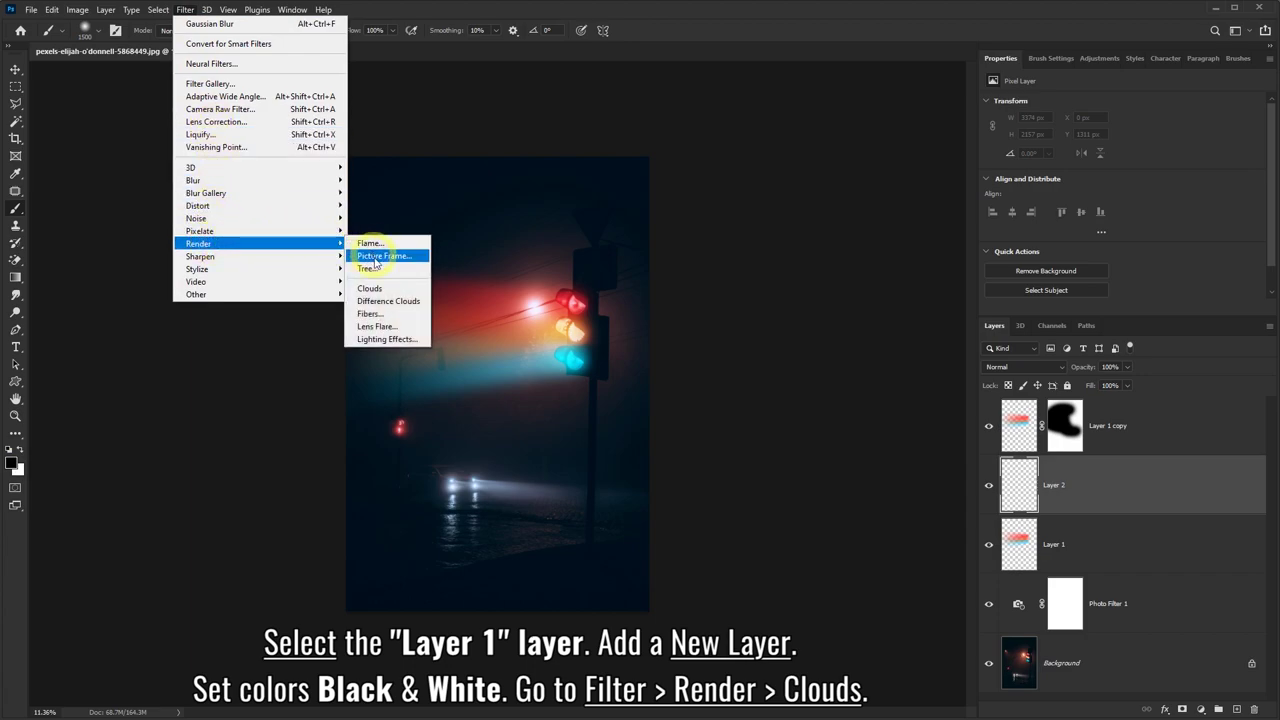
click(370, 288)
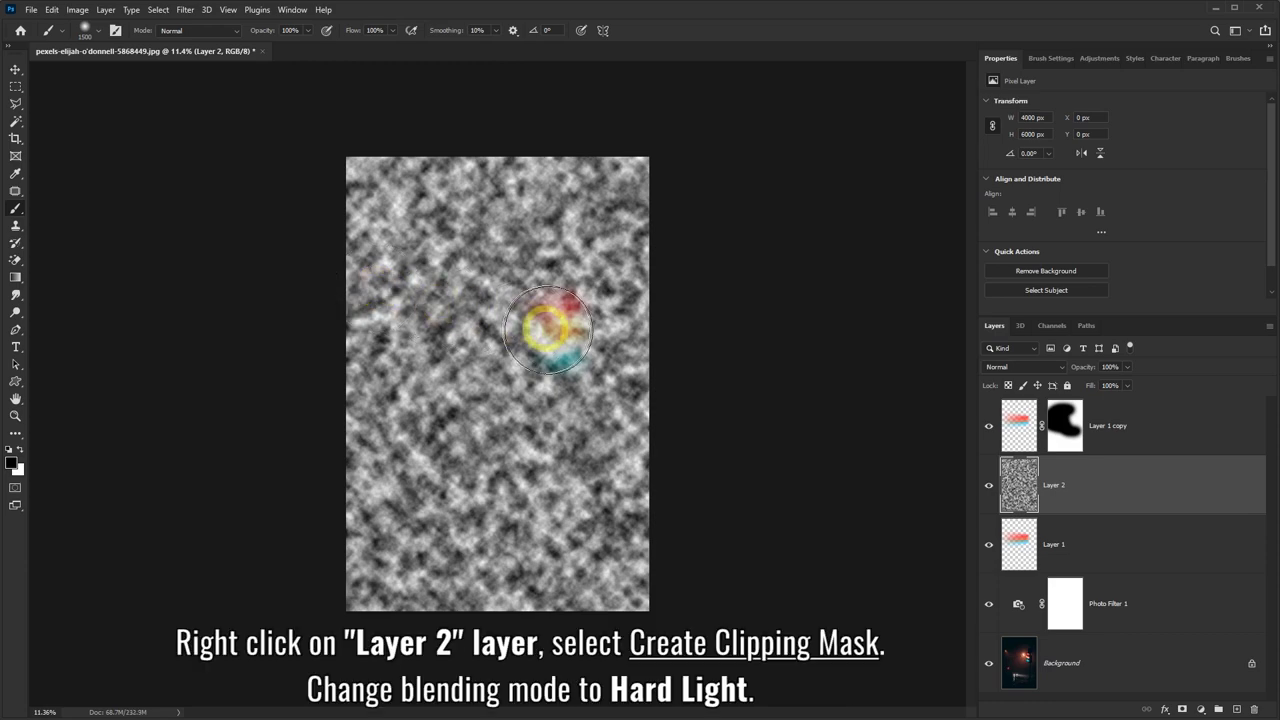
- Clip Layer 2 to Layer 1 and set its blend mode to Hard Light
right_click(1121, 485)
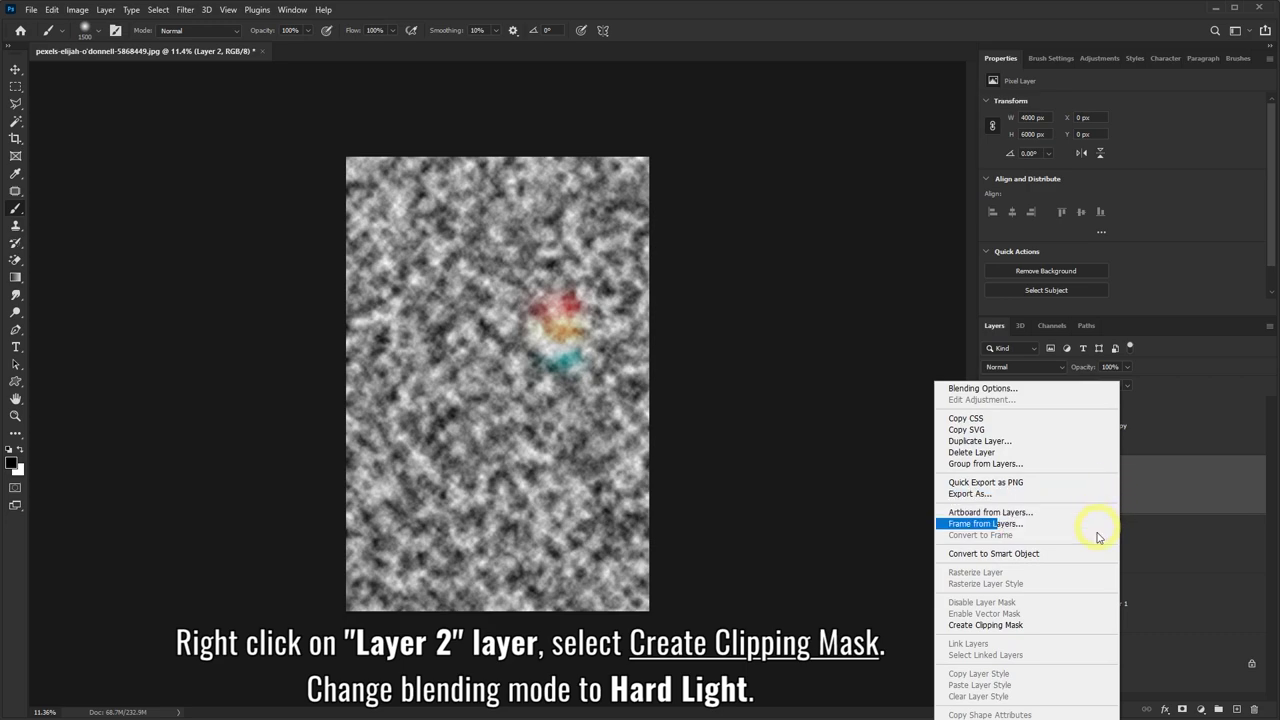
click(998, 627)
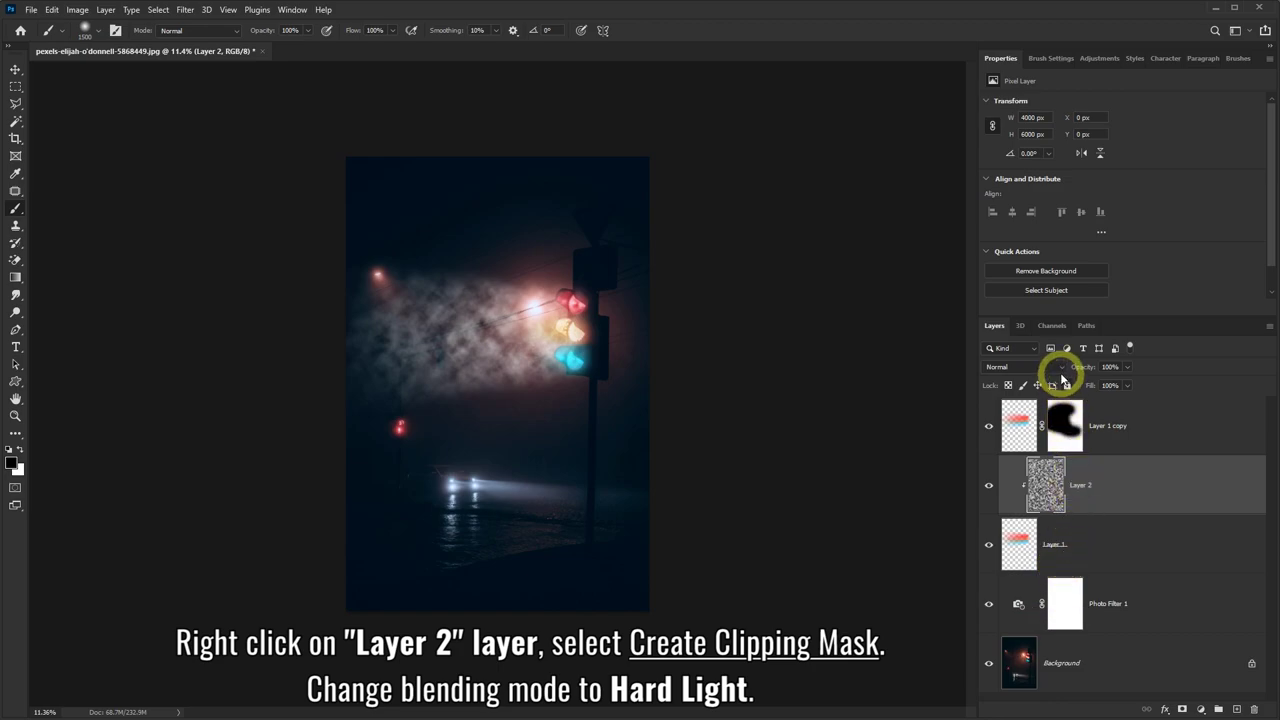
click(1064, 369)
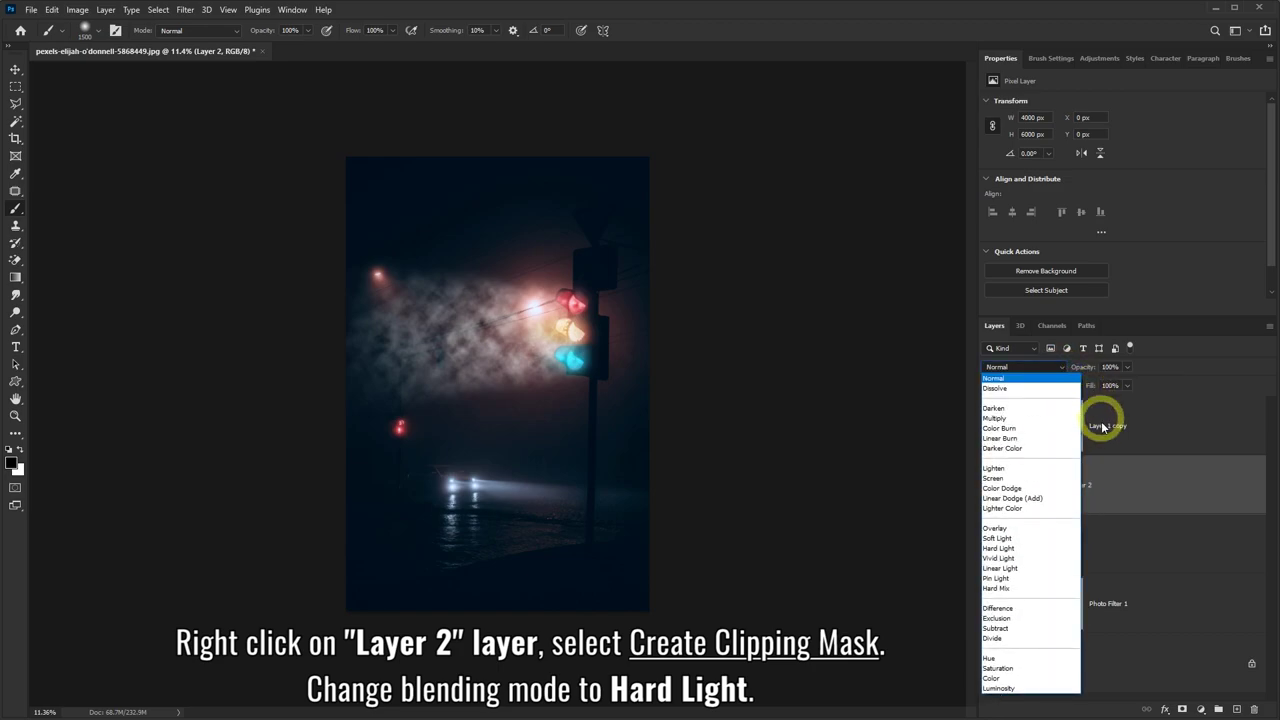
click(1000, 549)
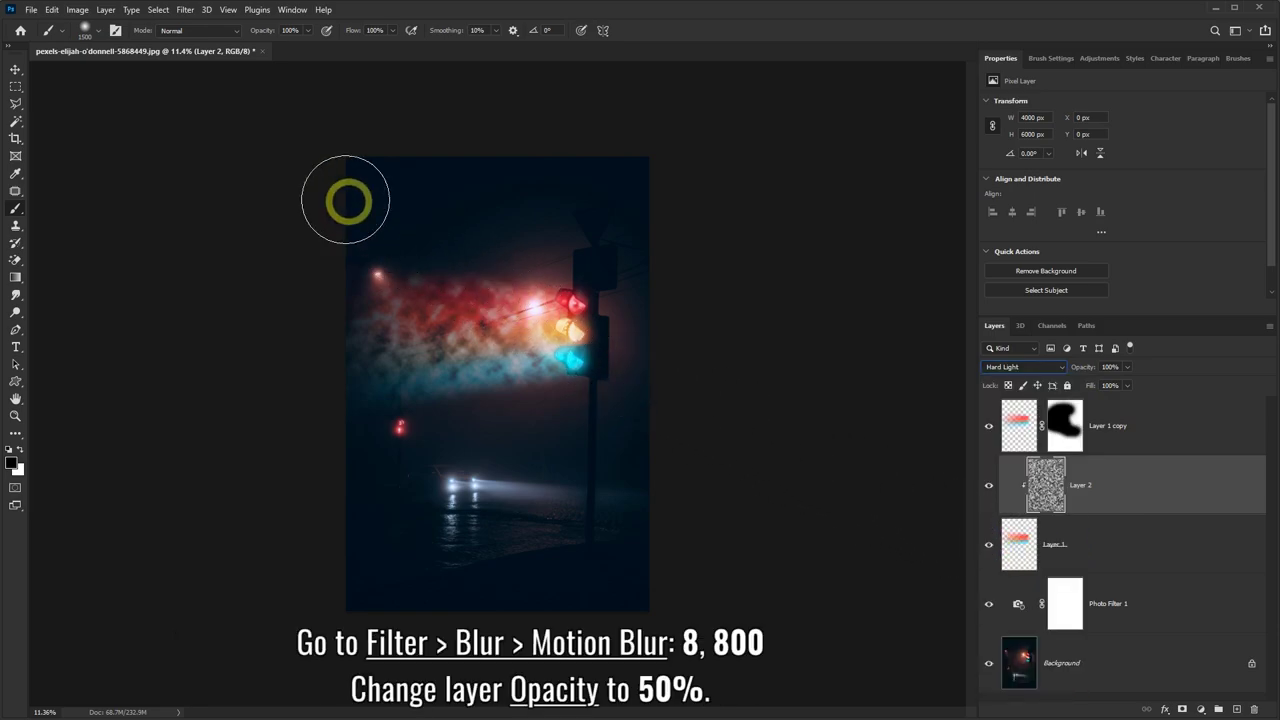
- Motion-blur the Layer 2 clouds at angle 8, distance 800, and set Layer 2 to 50% opacity
click(185, 10)
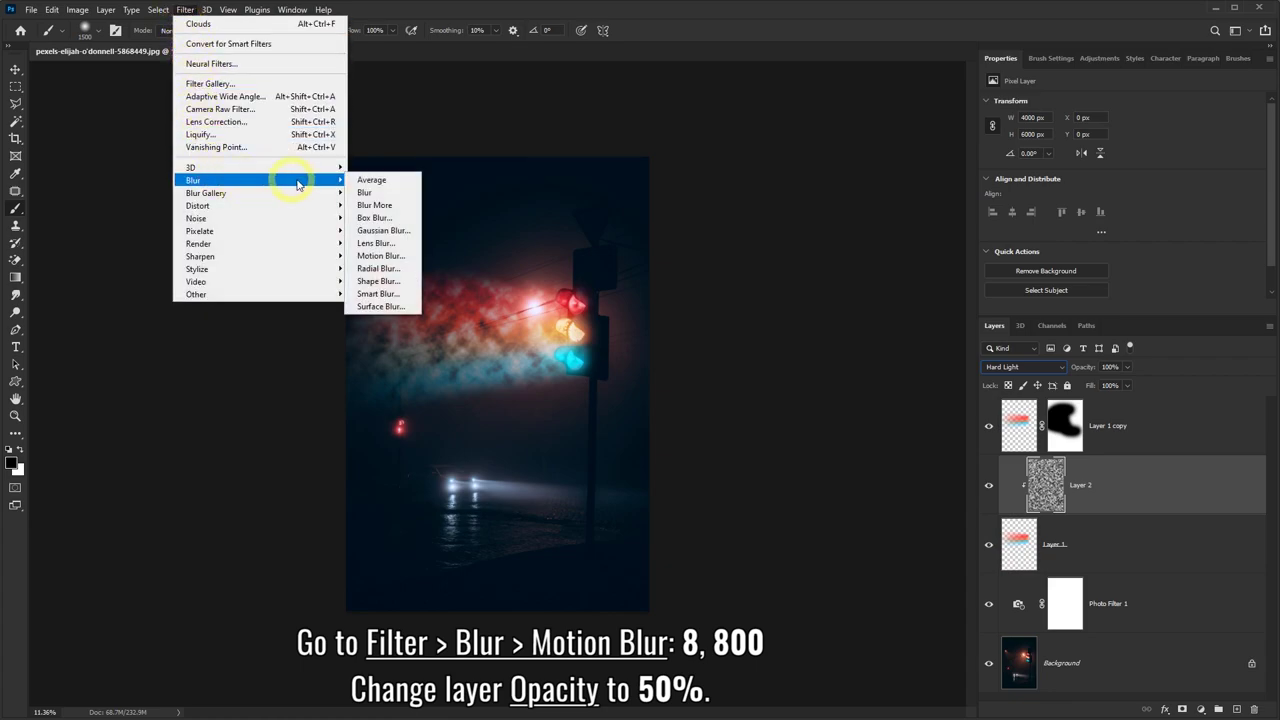
mouse_move(258, 180)
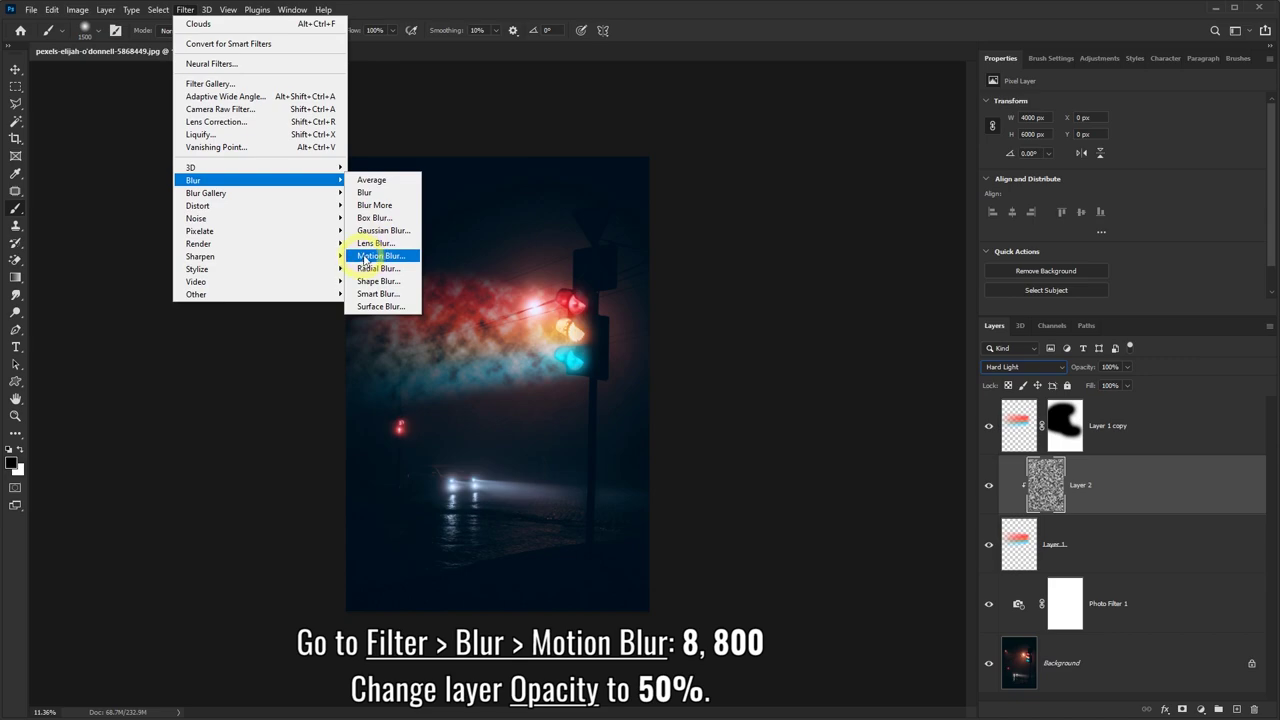
click(378, 256)
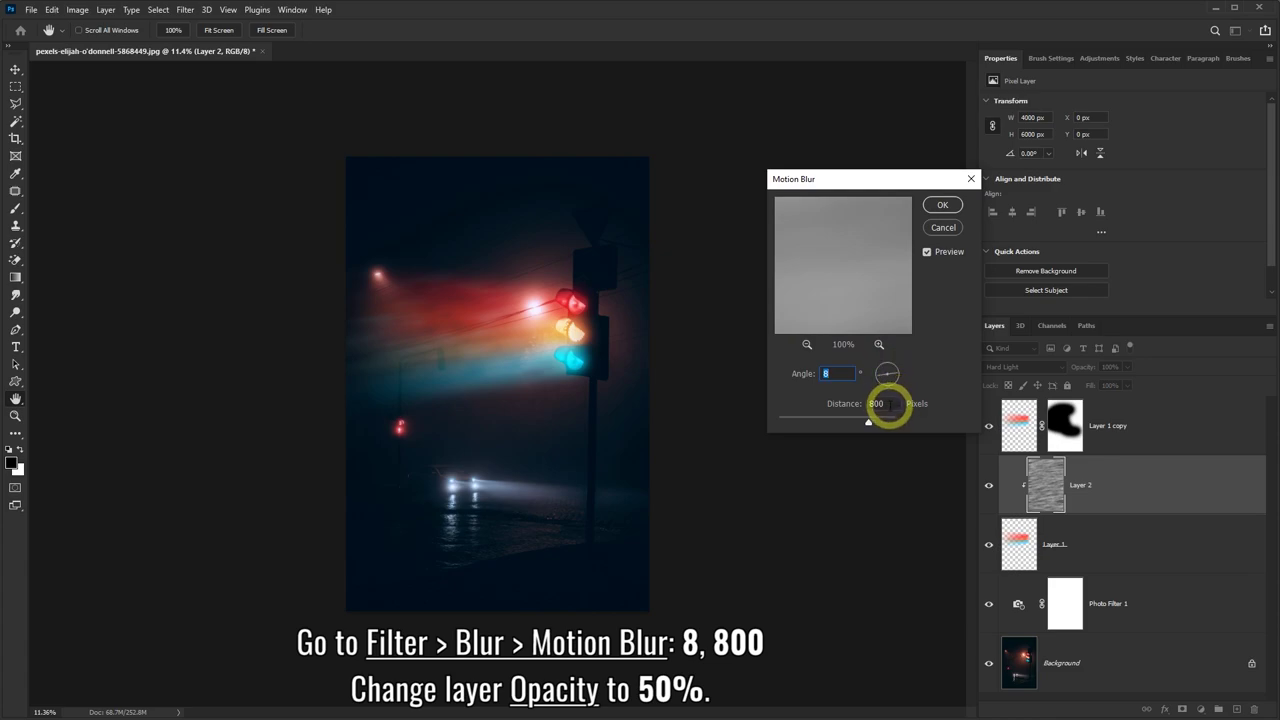
click(944, 207)
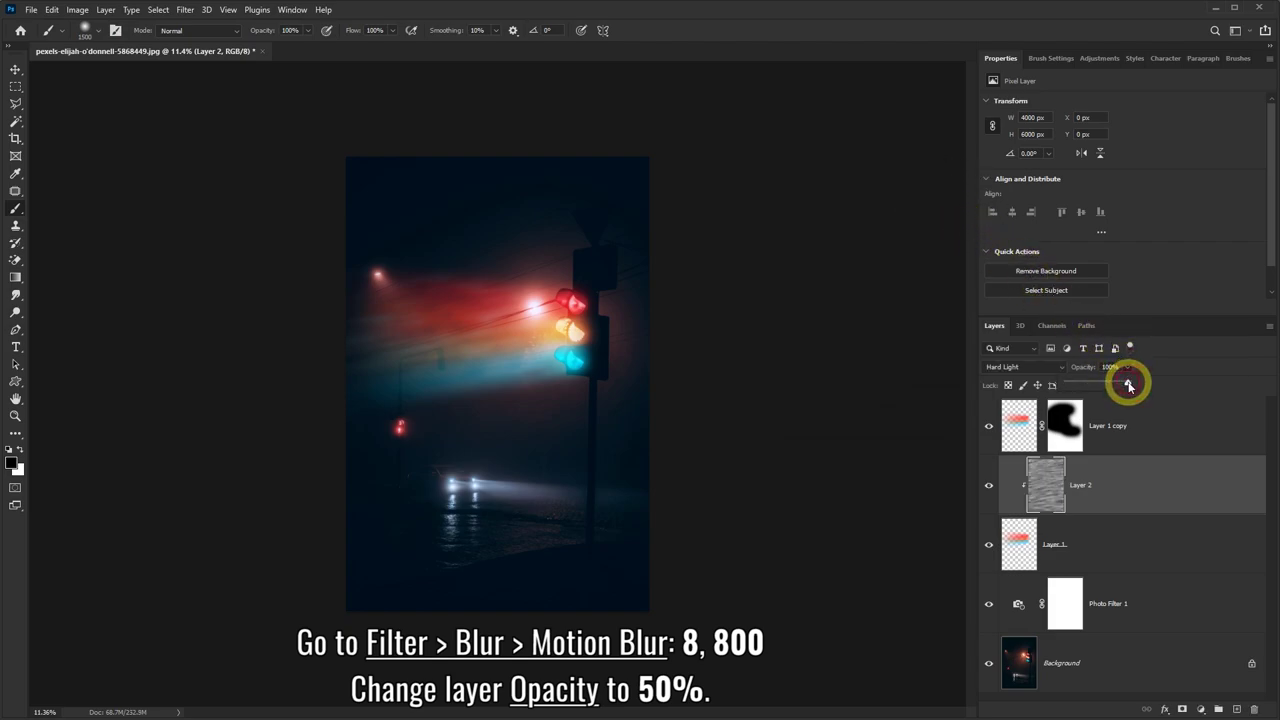
mouse_move(1128, 384)
mouse_down()
mouse_move(1058, 381)
mouse_move(1097, 381)
mouse_up()
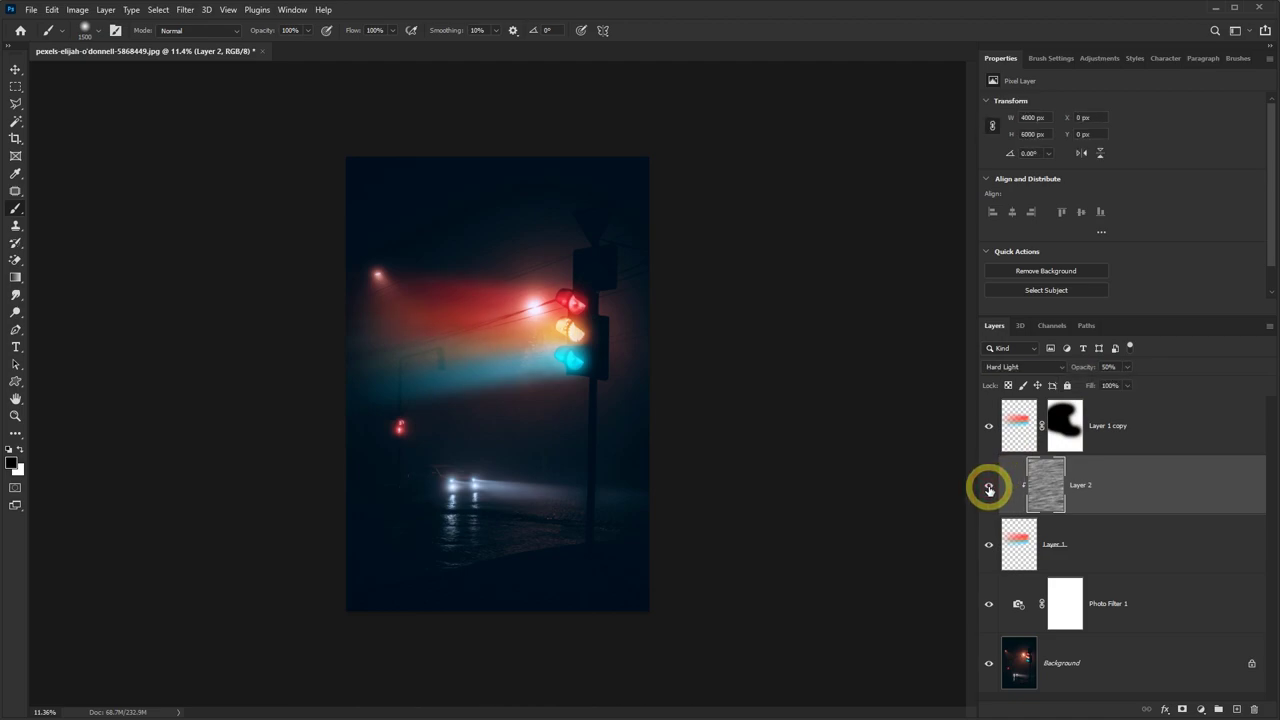
click(1182, 426)
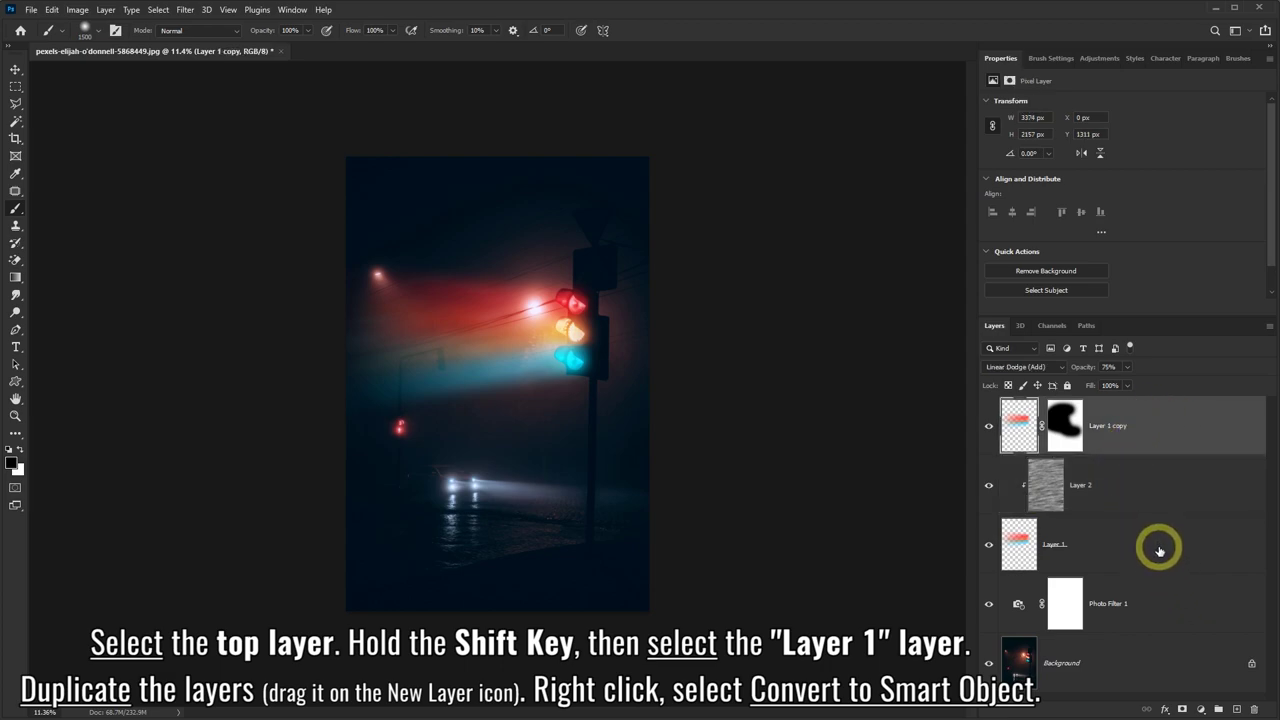
- Duplicate Layer 1 copy through Layer 1 and convert the copies into smart object Layer 1 copy 3
shift+click(1159, 551)
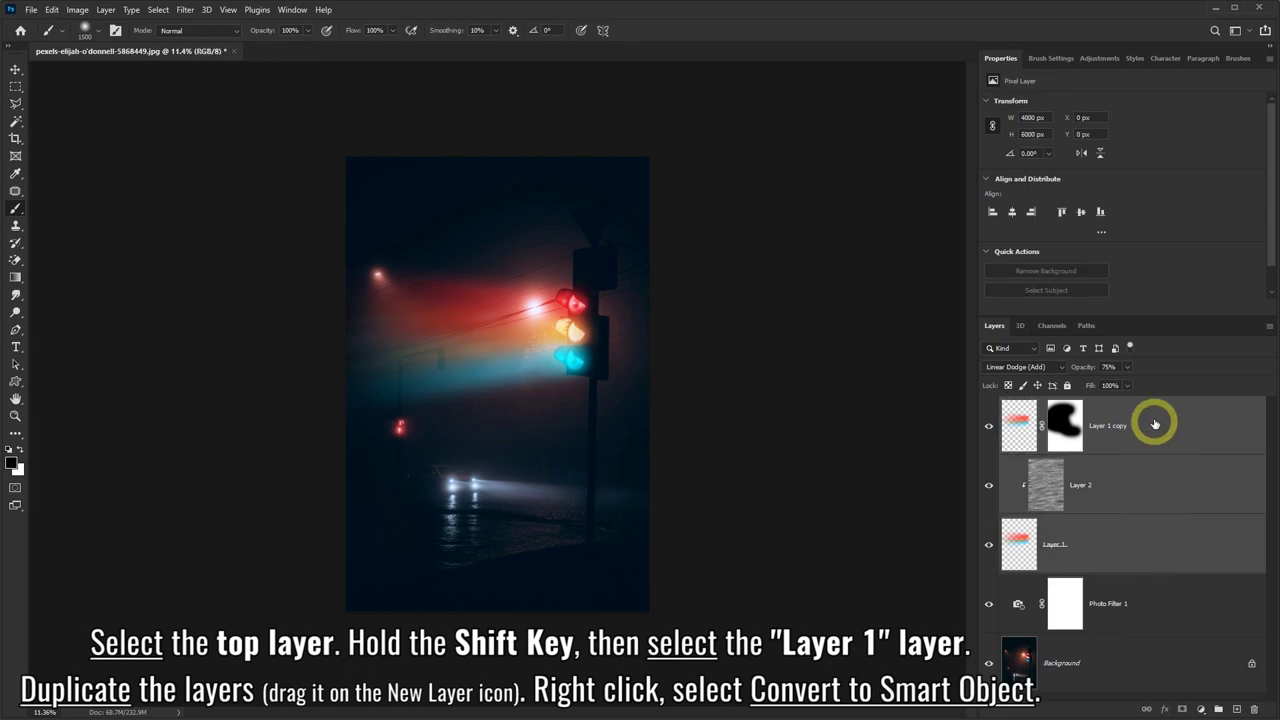
drag(1208, 551, 1240, 712)
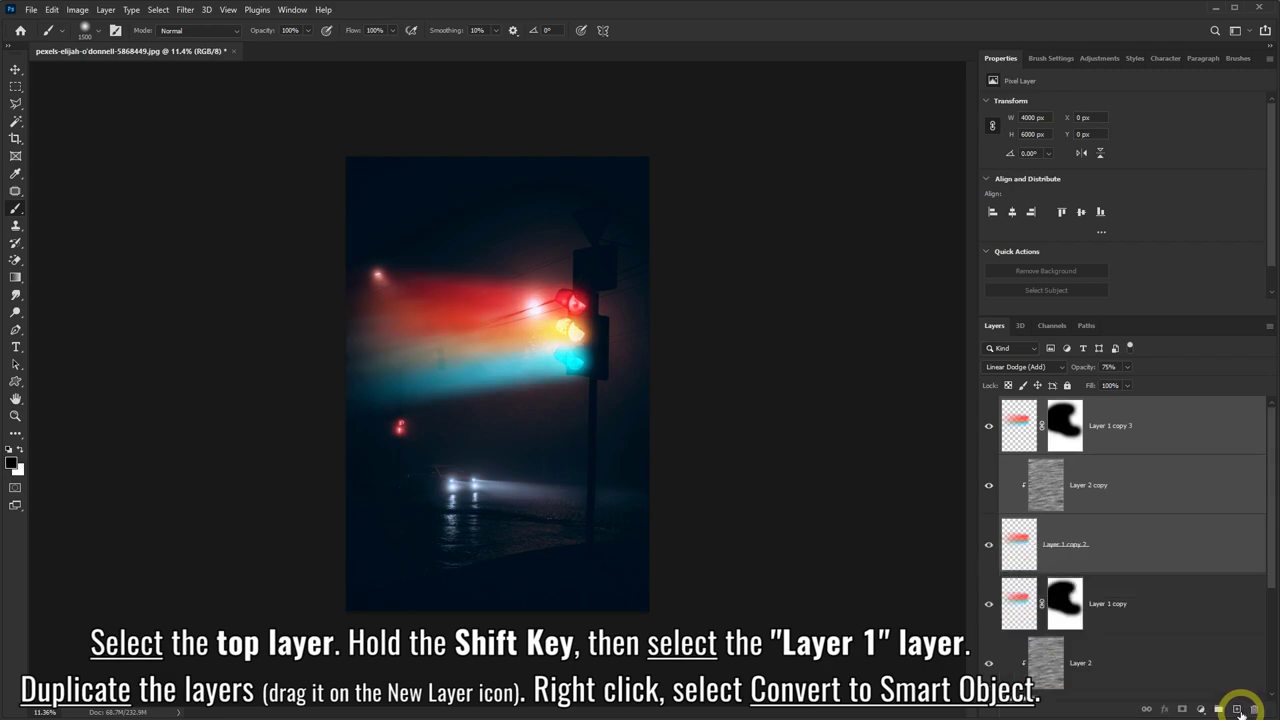
right_click(1172, 423)
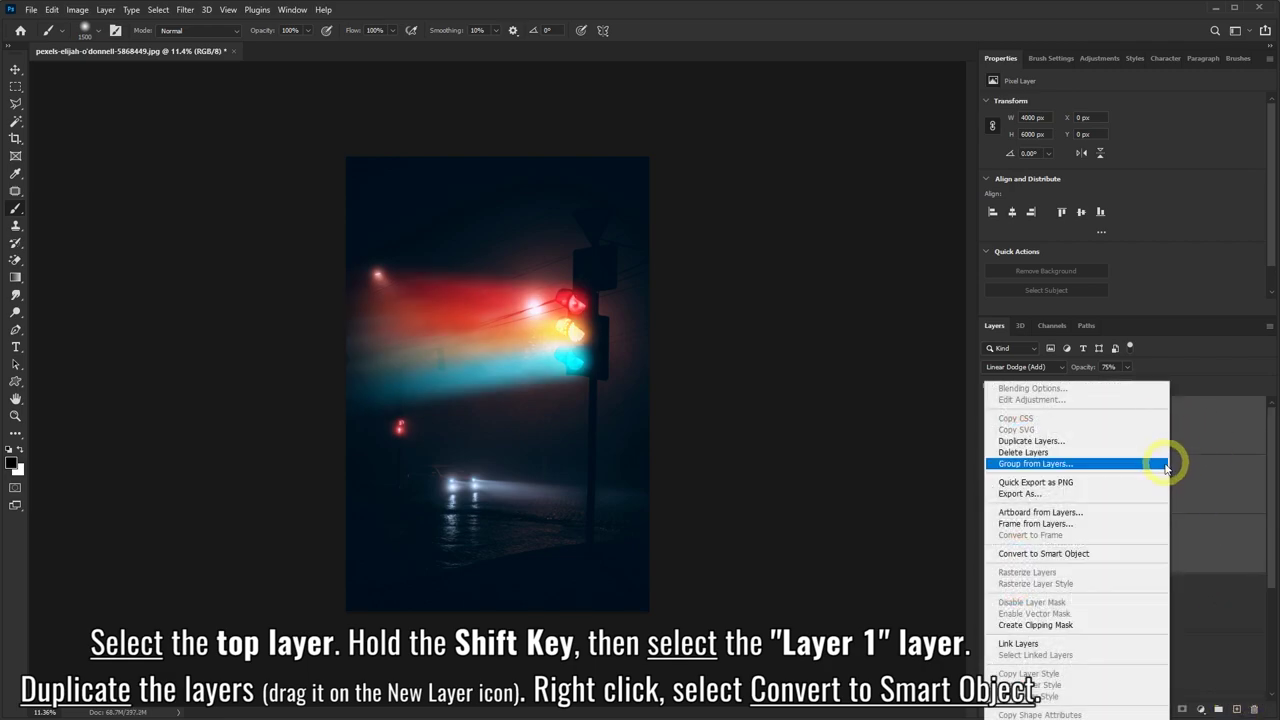
click(1057, 556)
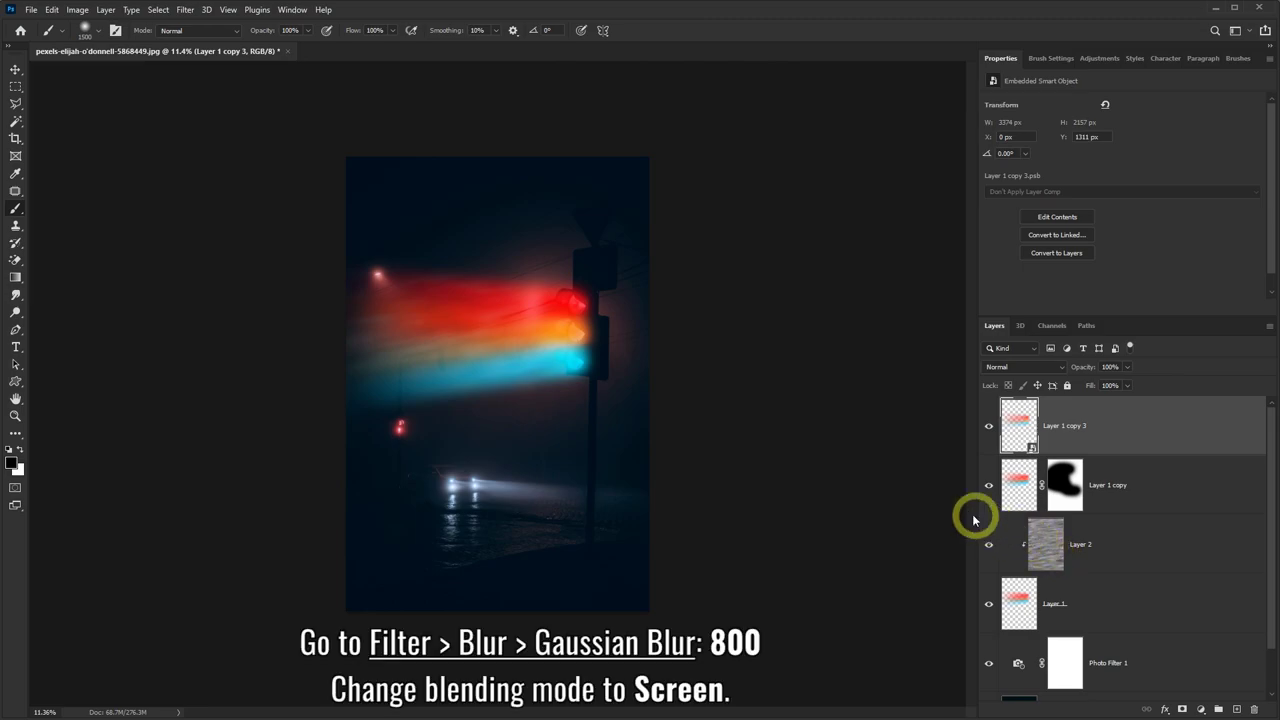
- Apply an 800-pixel Gaussian Blur to the Layer 1 copy 3 smart object
click(186, 12)
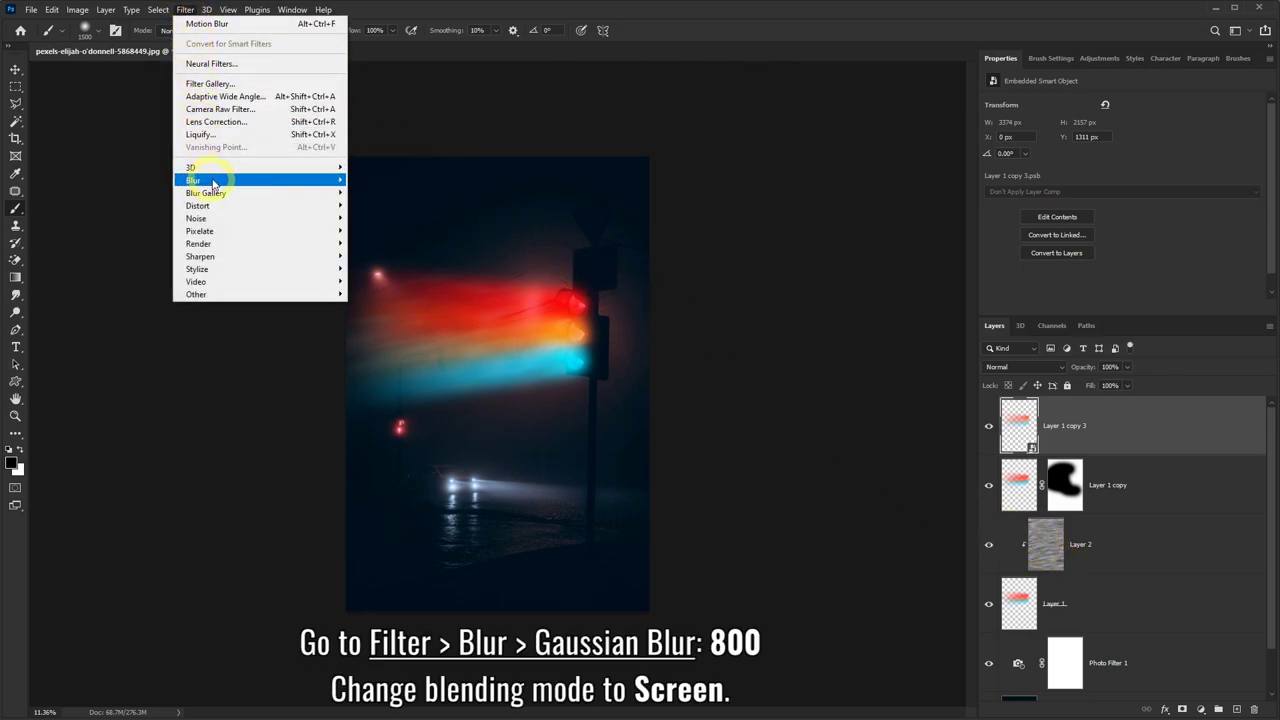
mouse_move(258, 180)
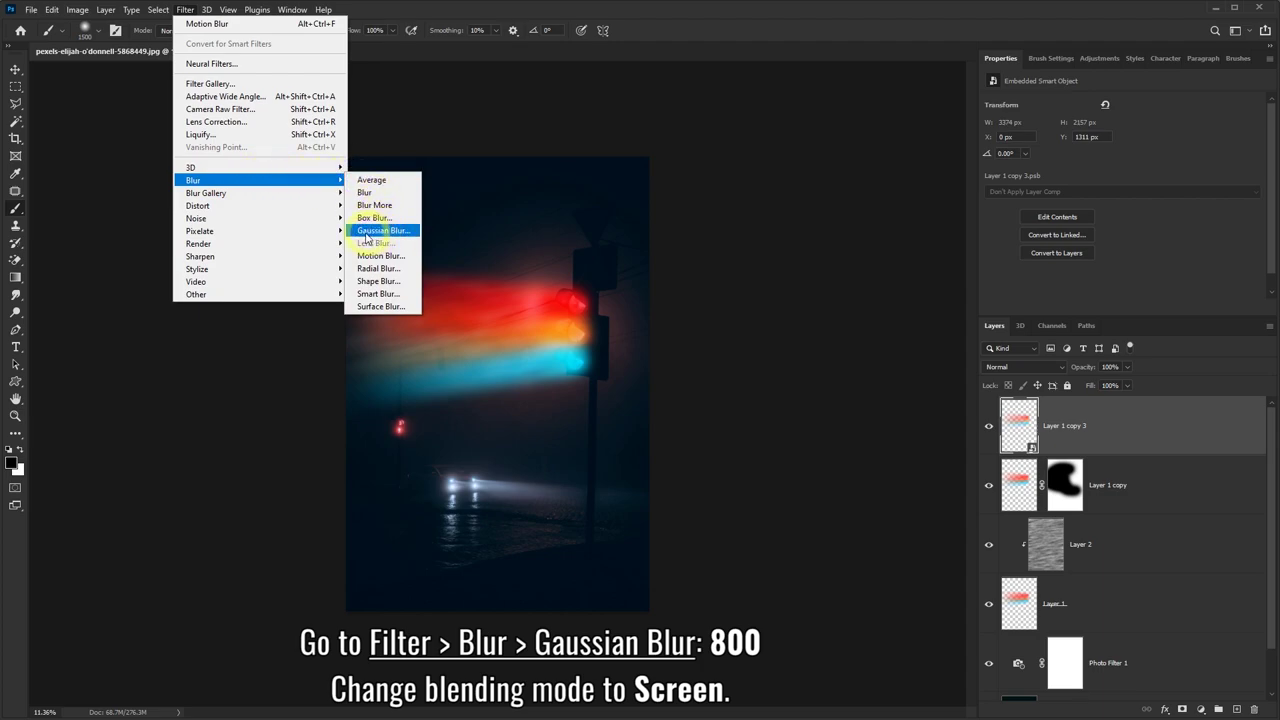
click(384, 231)
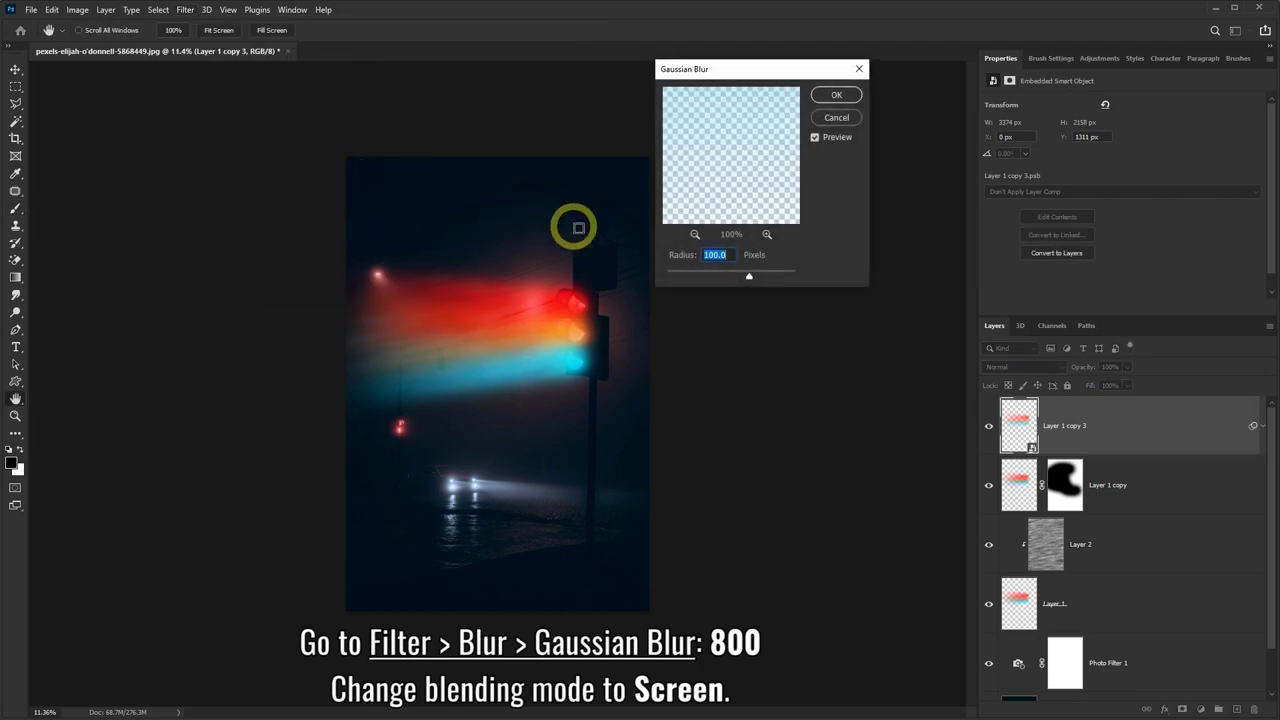
text(800)
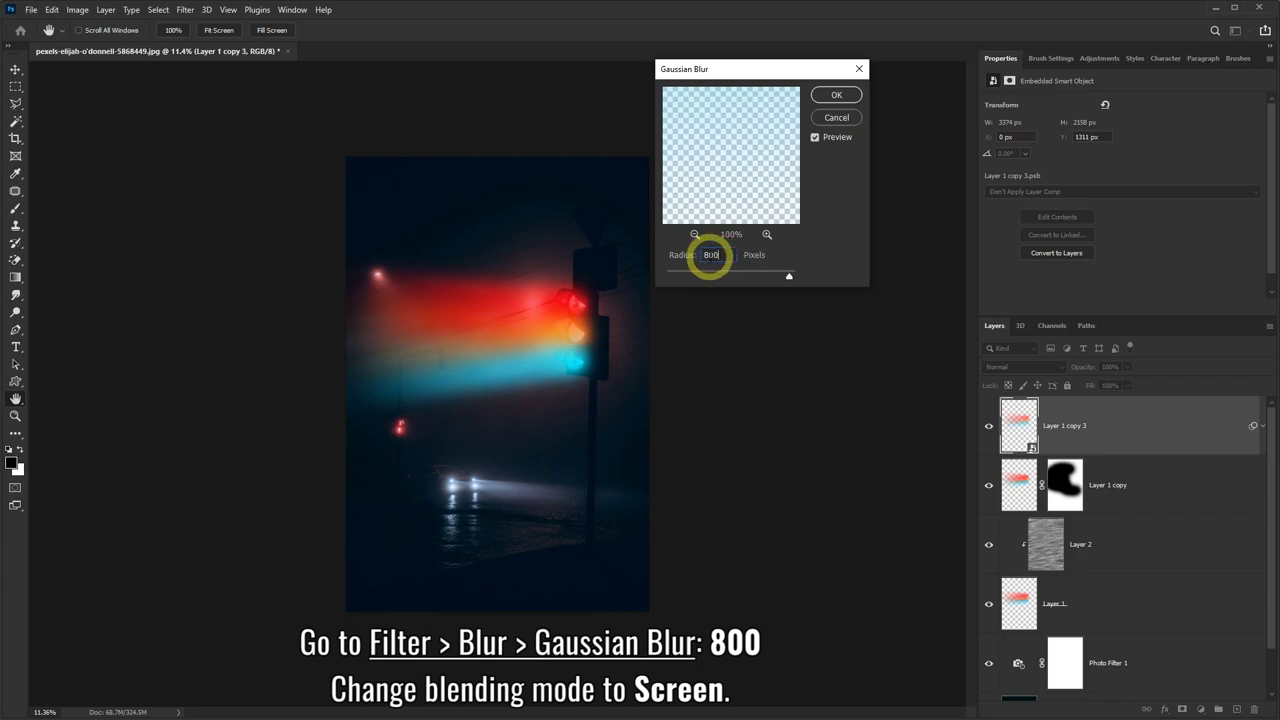
click(826, 97)
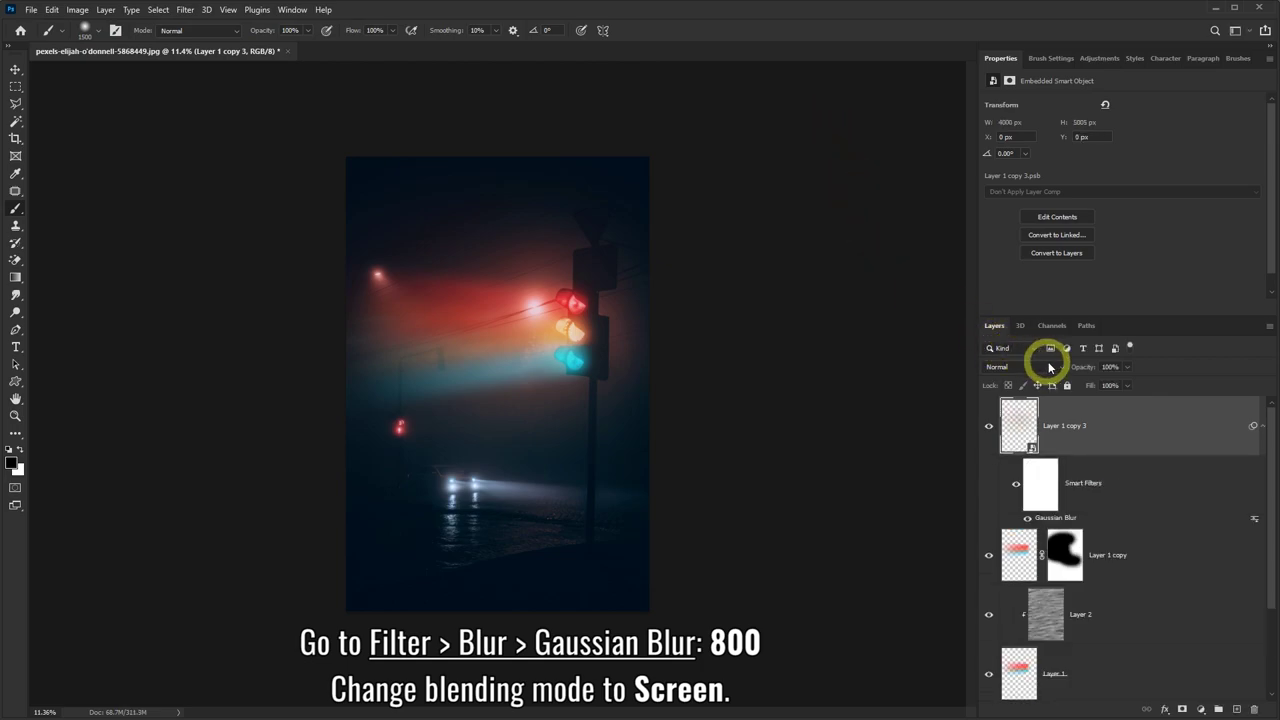
- Set Layer 1 copy 3 to Screen blend mode and toggle its visibility to compare
click(1063, 368)
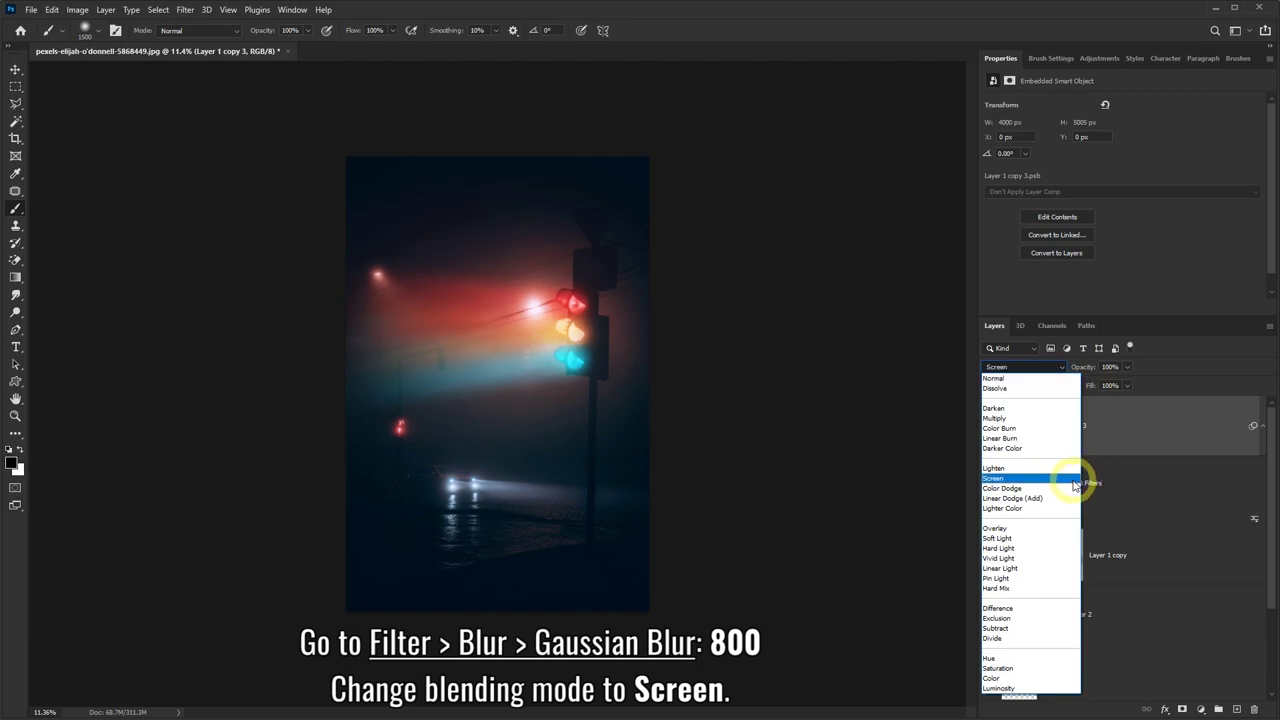
click(993, 480)
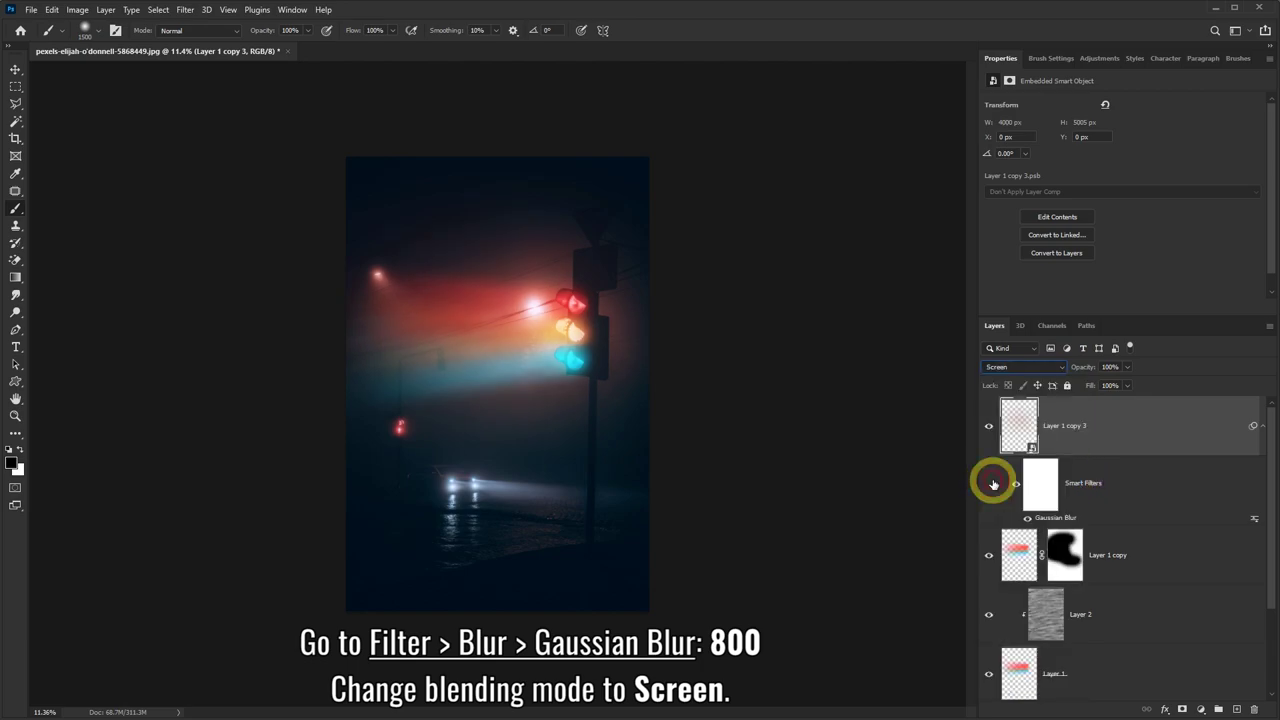
click(990, 428)
click(989, 428)
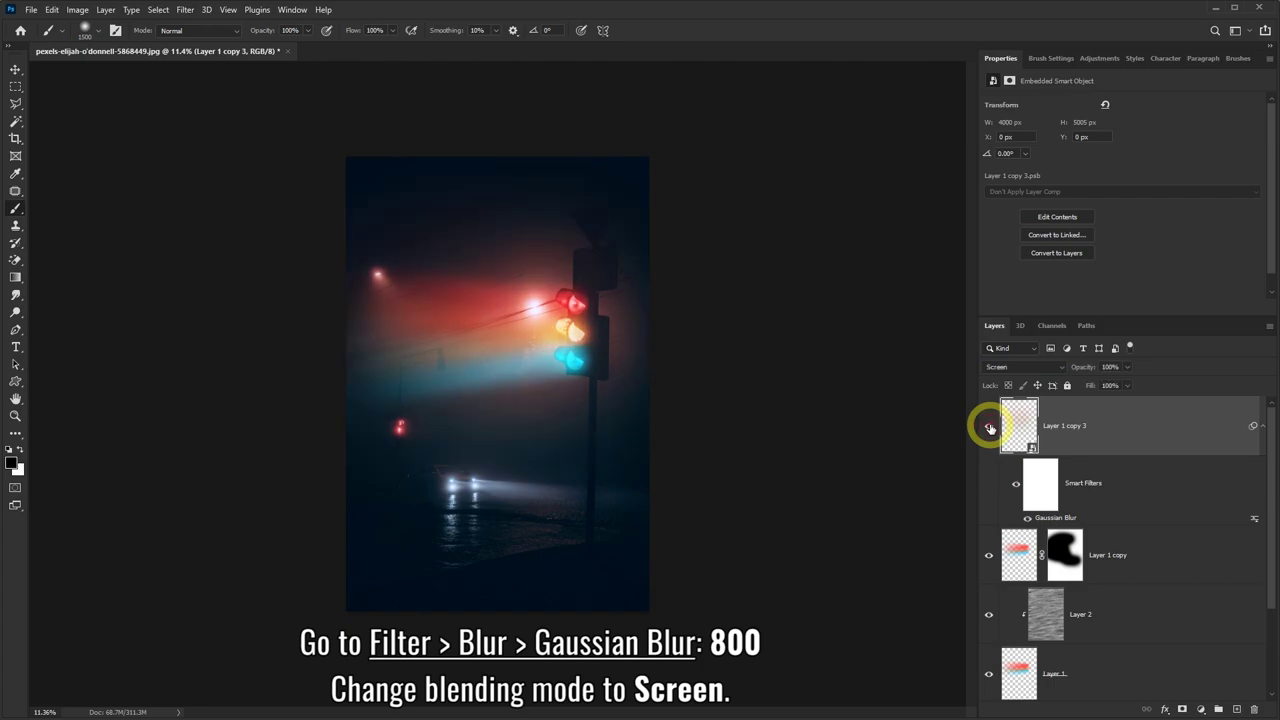
click(989, 428)
click(989, 428)
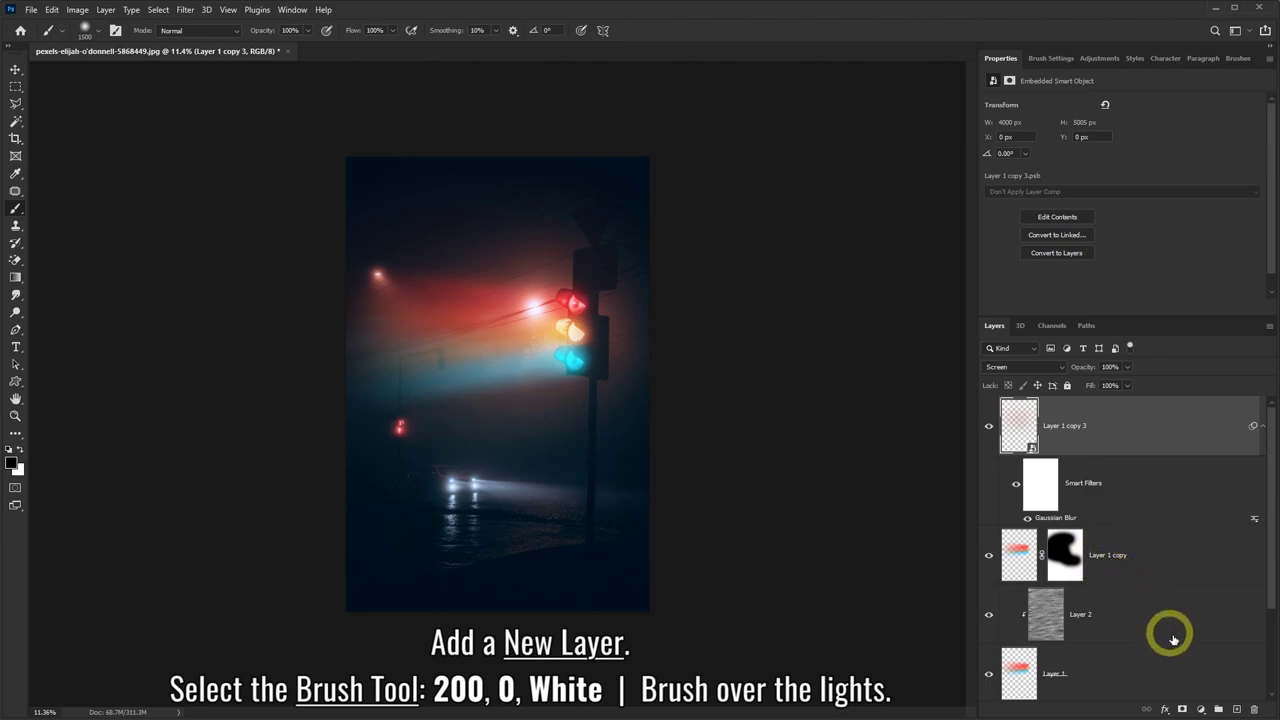
- Add a new empty Layer 3 and set the brush size to 200 px
click(1237, 709)
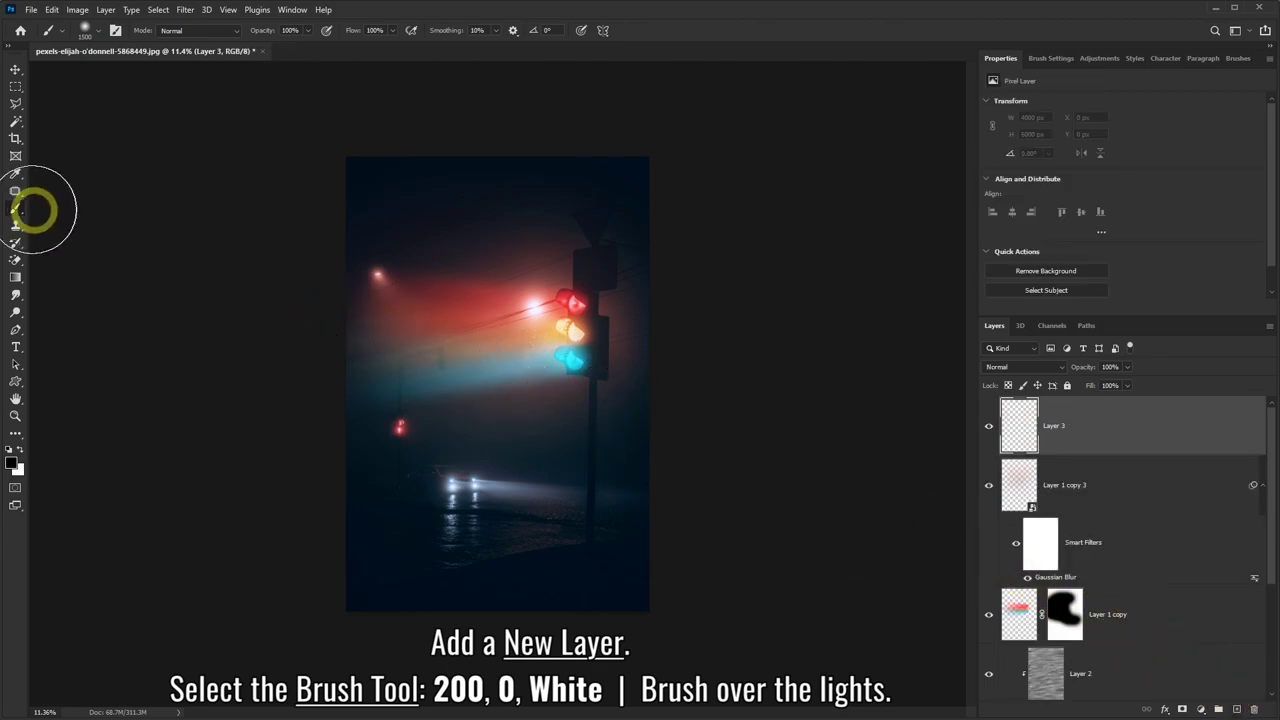
click(100, 37)
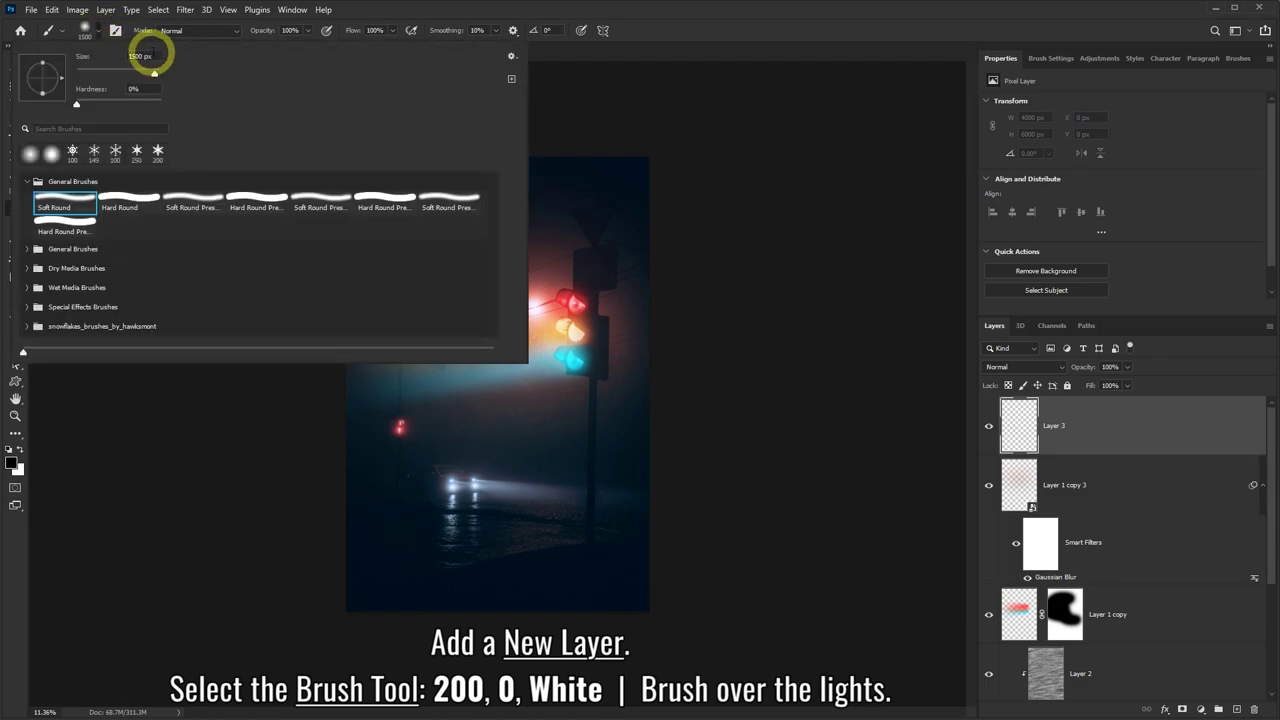
click(138, 56)
text(200)
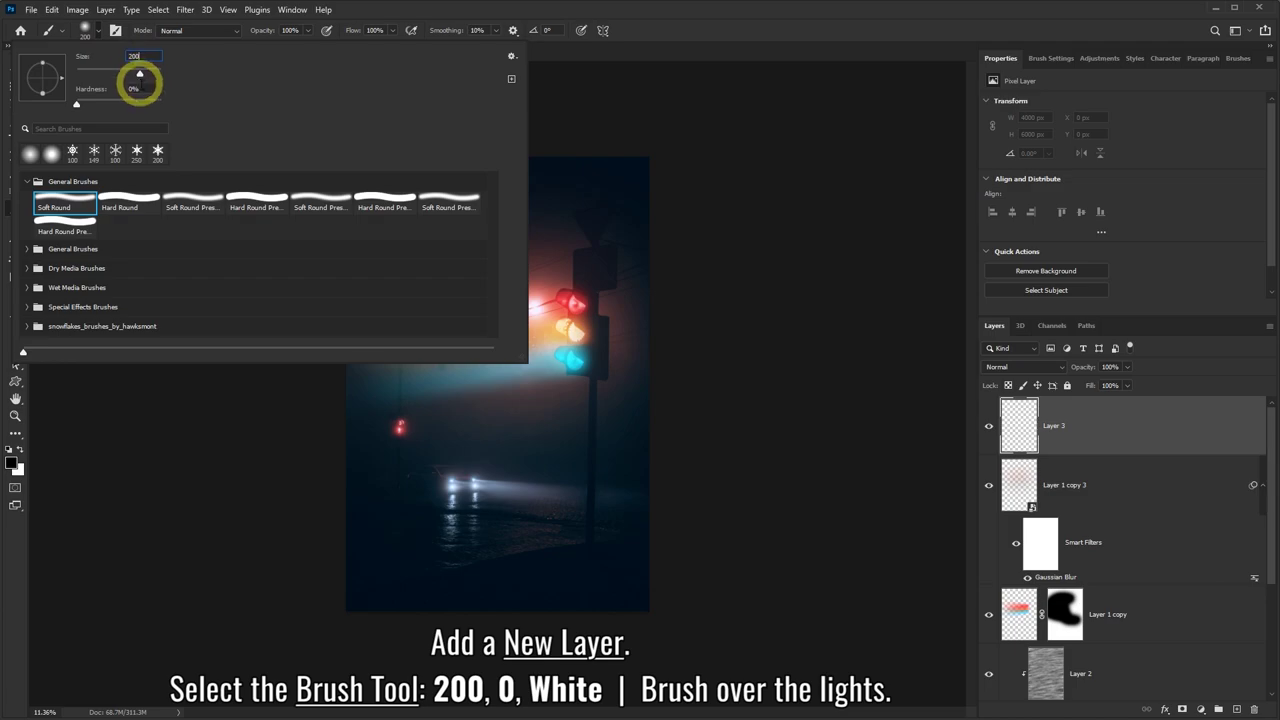
click(352, 12)
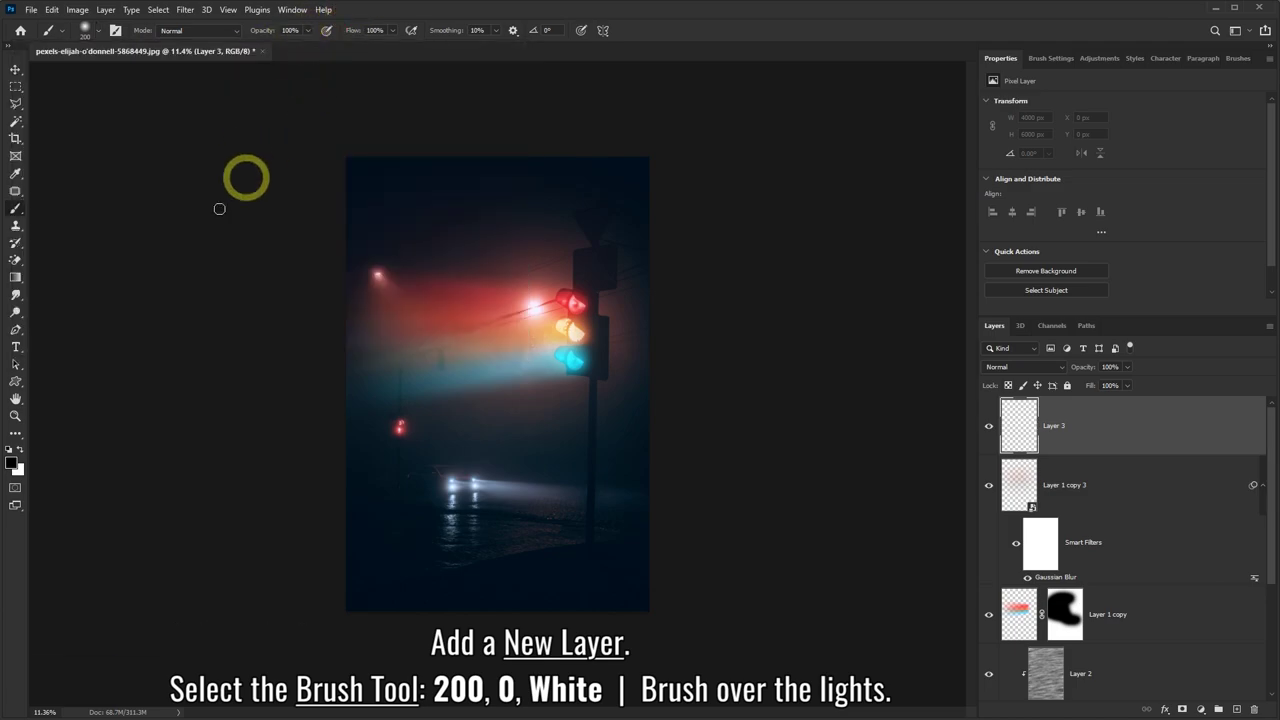
- Make white the foreground colour and paint a glow over the traffic lamps
click(22, 449)
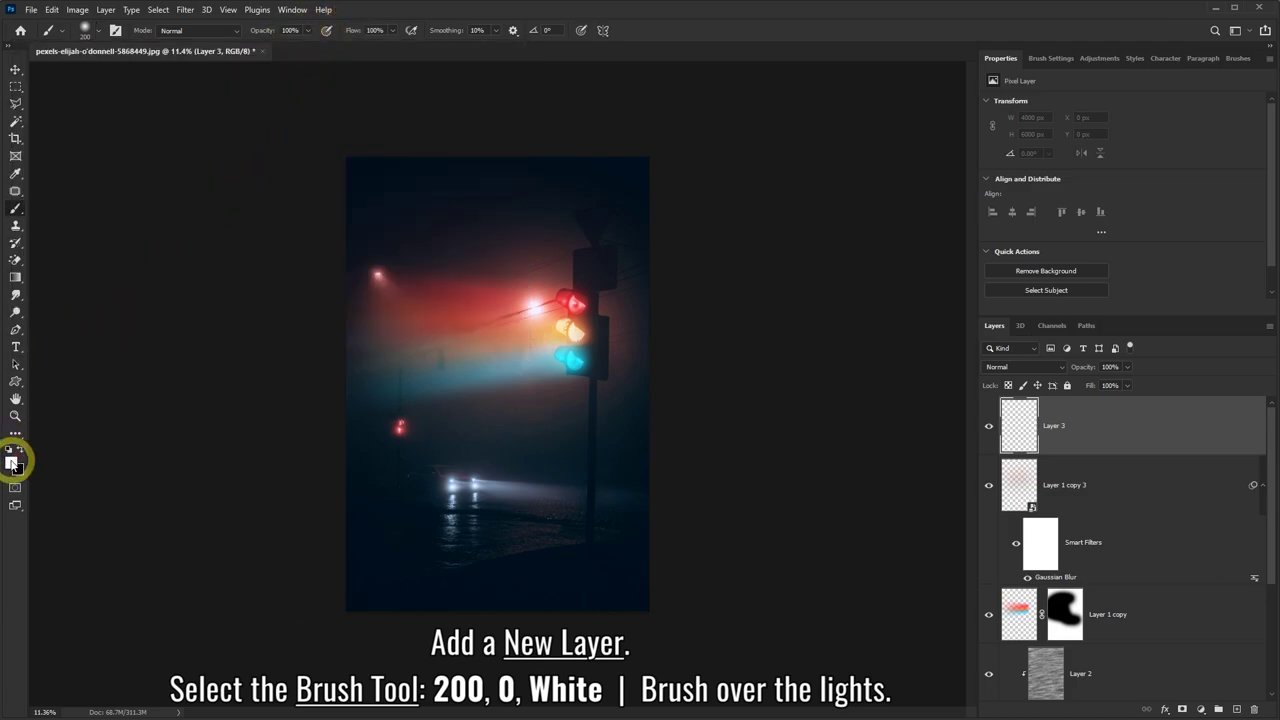
click(11, 461)
click(318, 262)
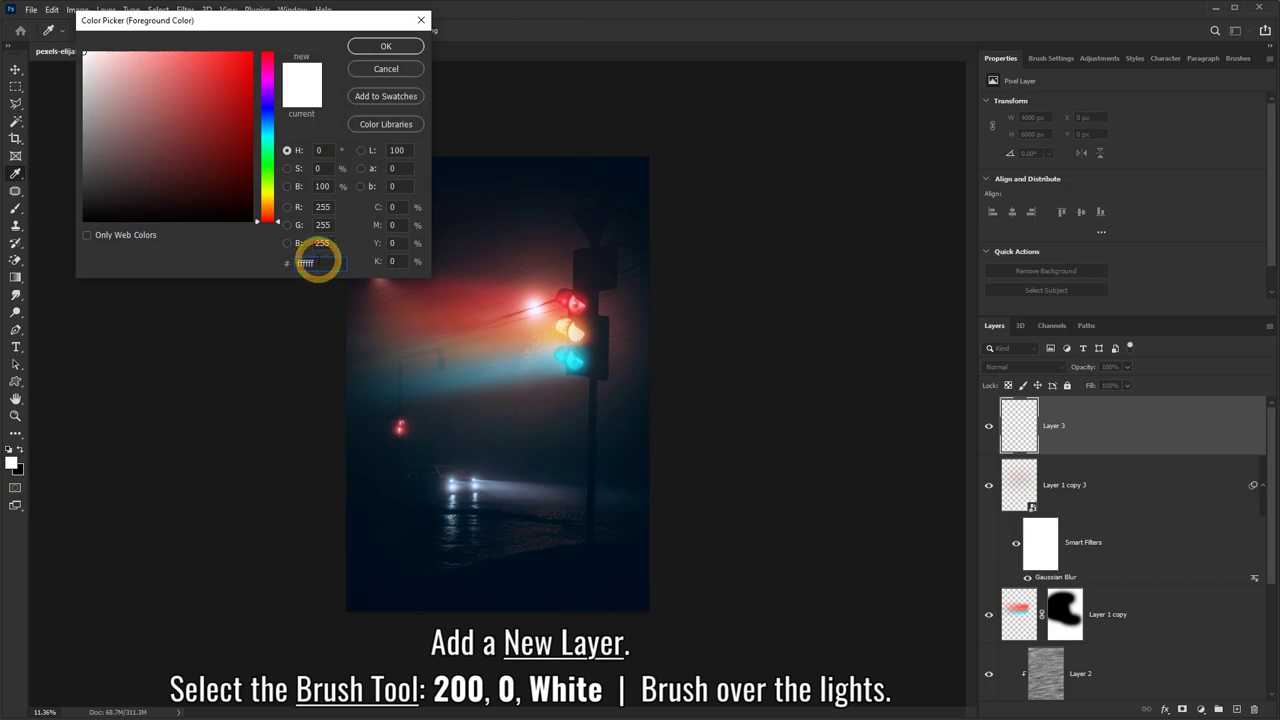
click(381, 46)
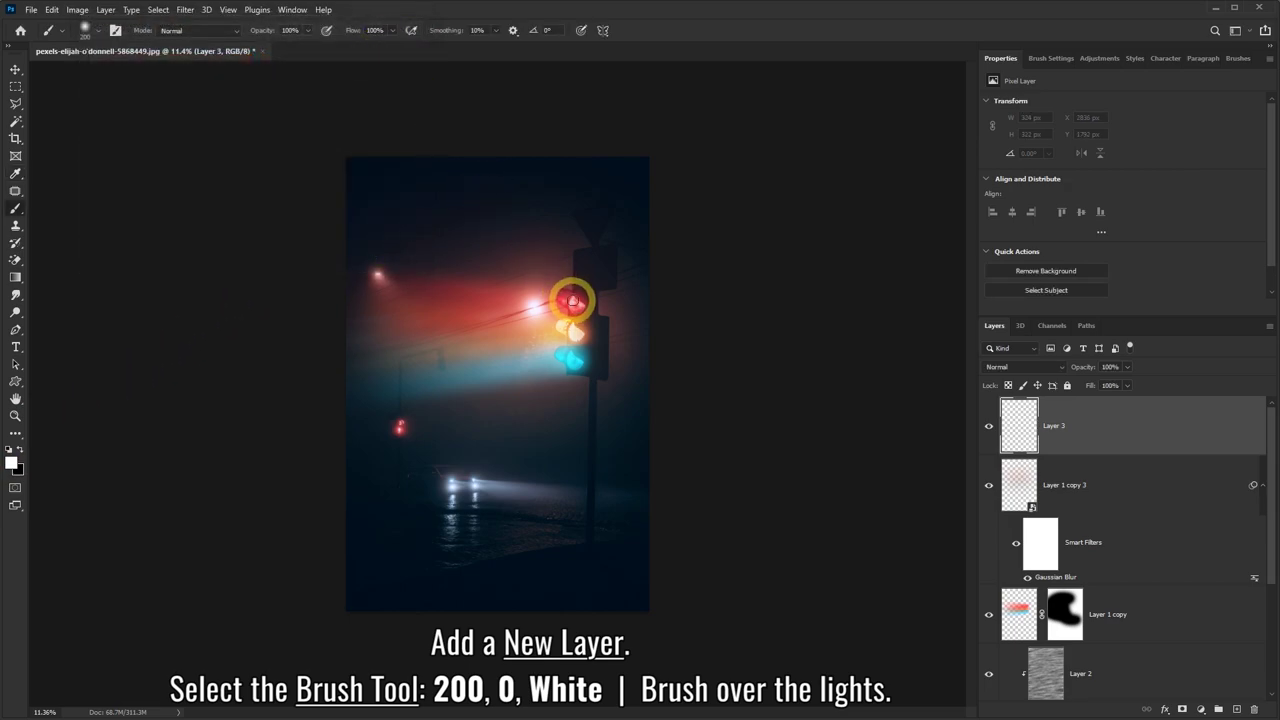
mouse_move(572, 330)
mouse_down()
mouse_move(572, 305)
mouse_move(591, 389)
mouse_move(575, 362)
mouse_move(580, 371)
mouse_up()
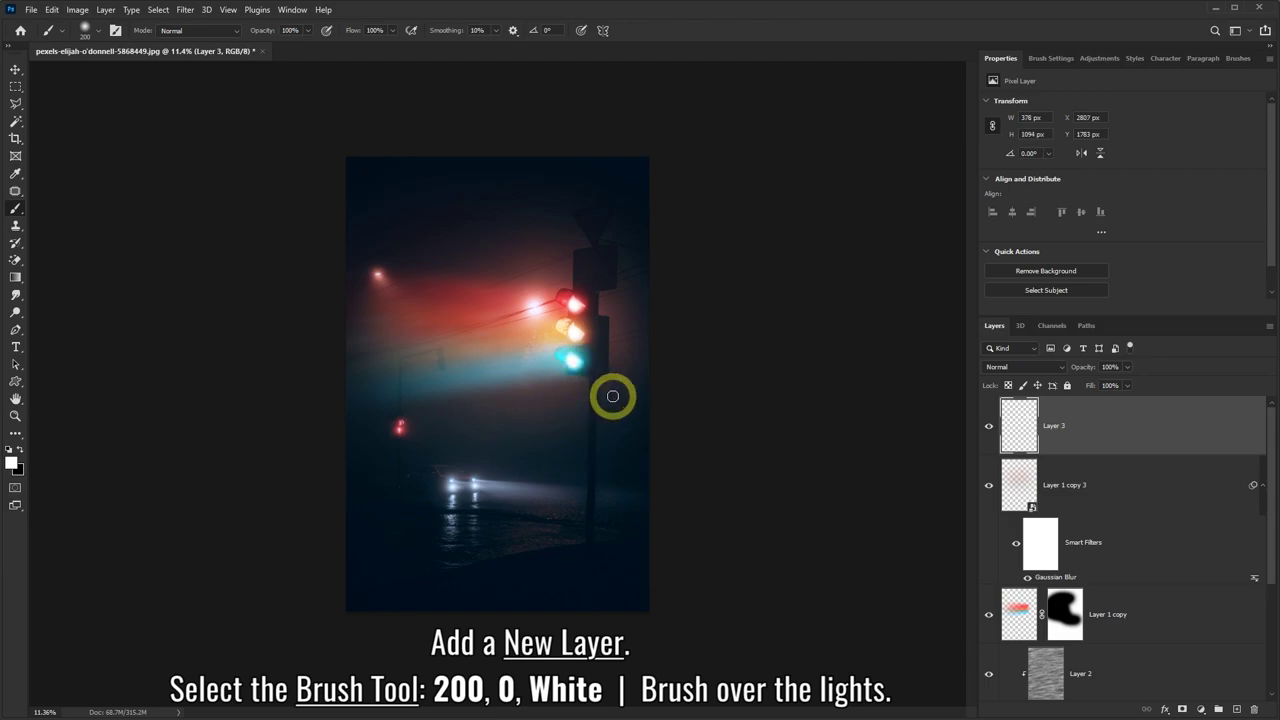
- Apply a 30-pixel Gaussian Blur to the white lamp strokes on Layer 3
click(185, 10)
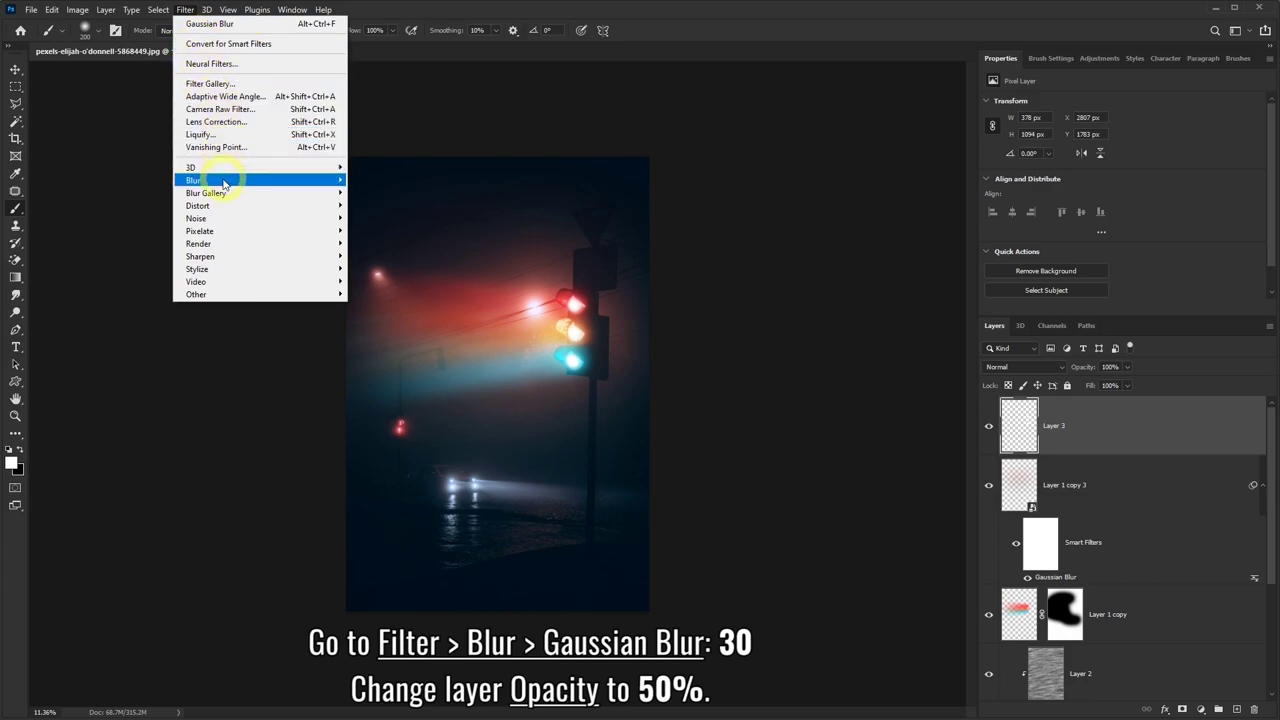
mouse_move(258, 180)
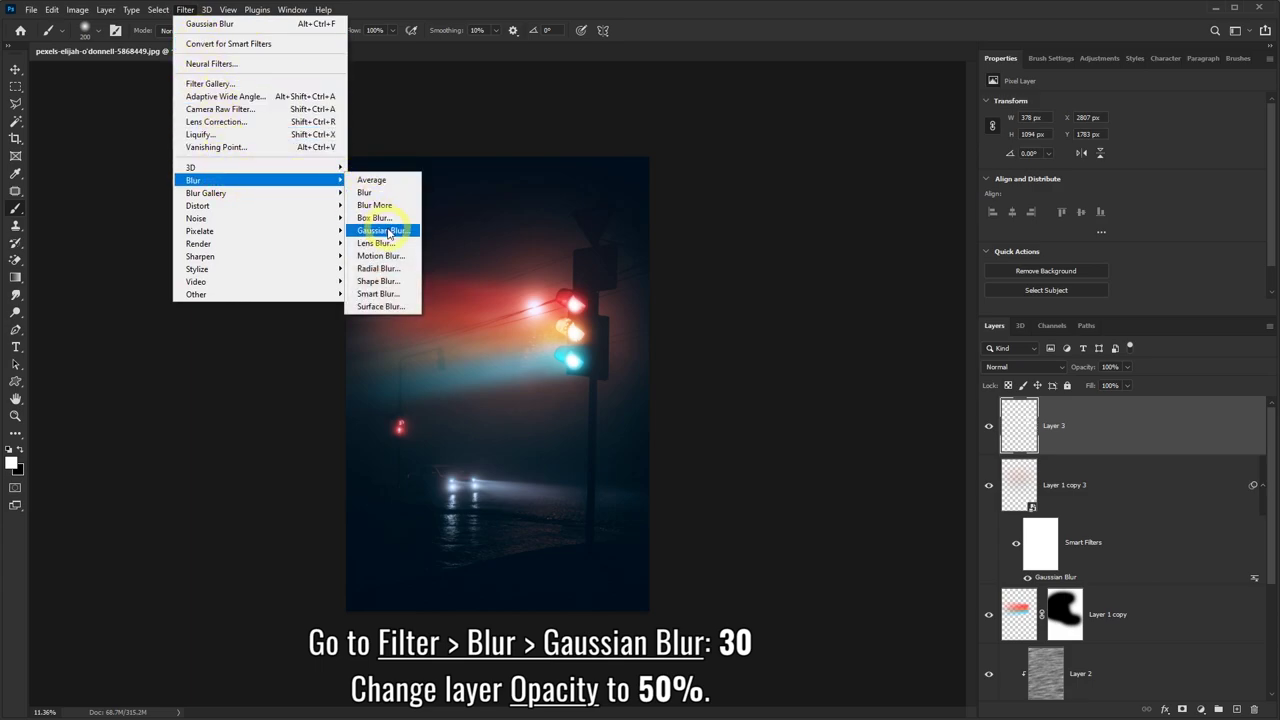
click(377, 230)
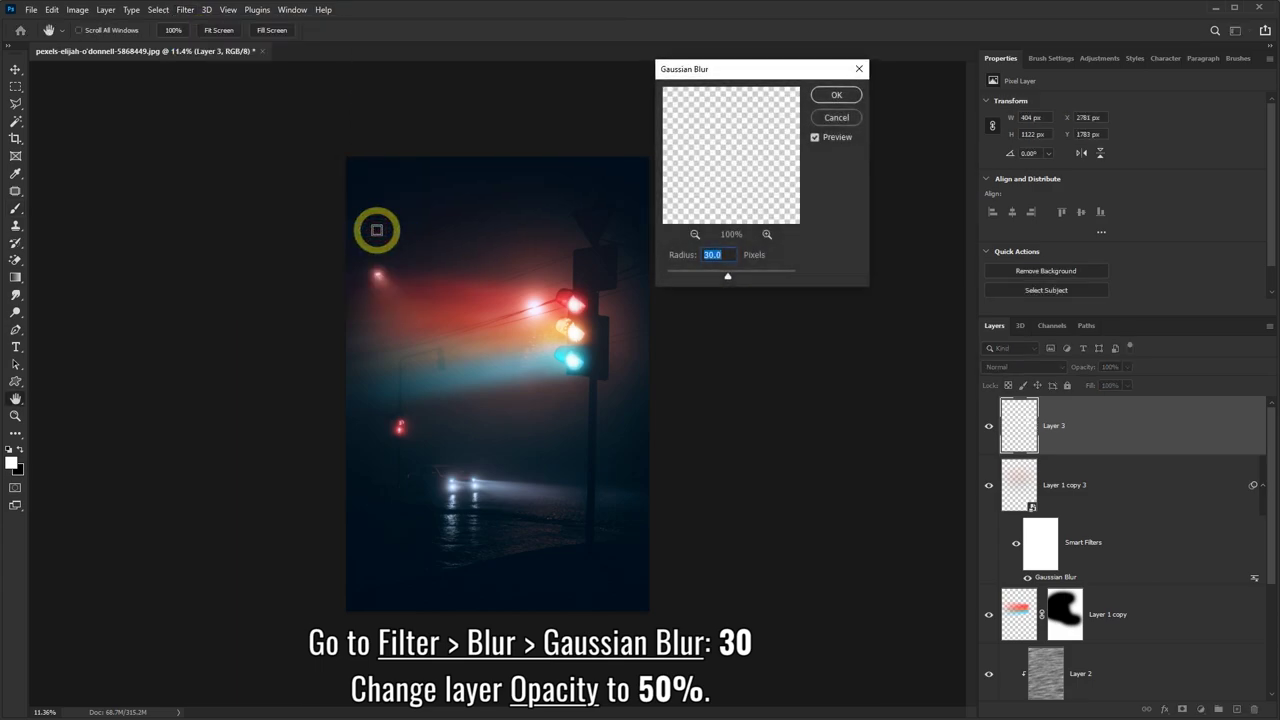
click(714, 255)
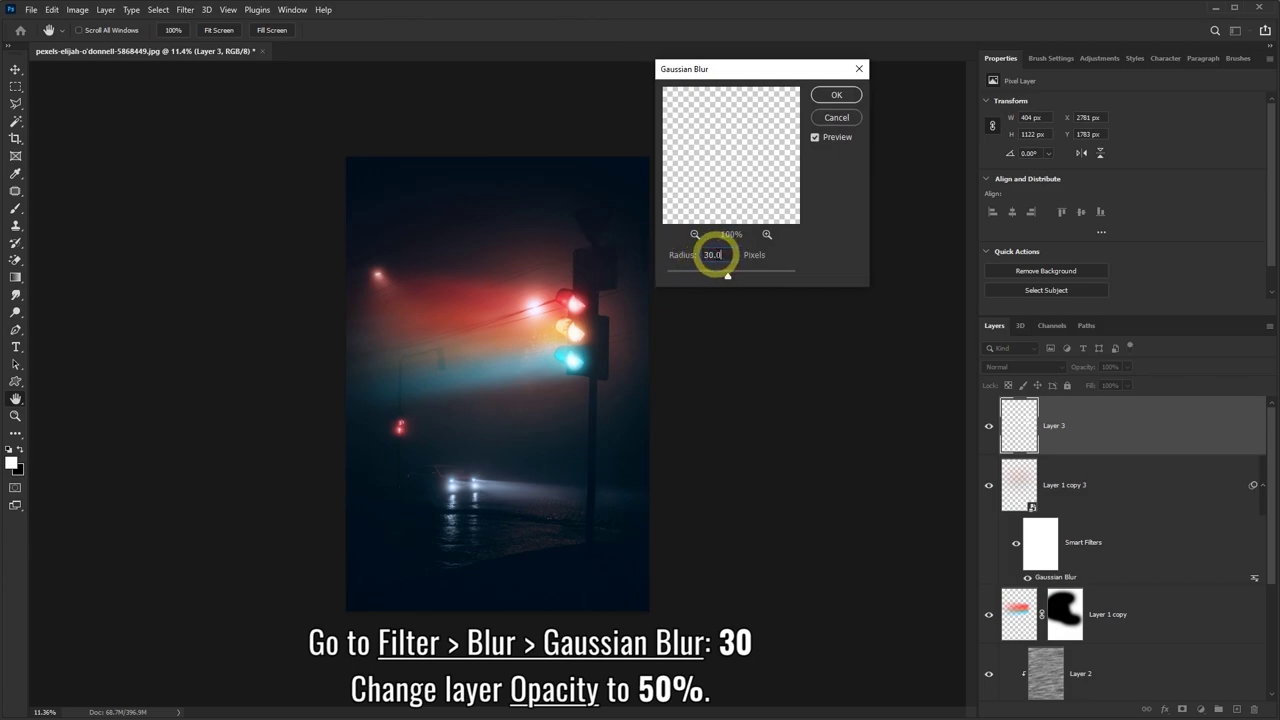
click(834, 96)
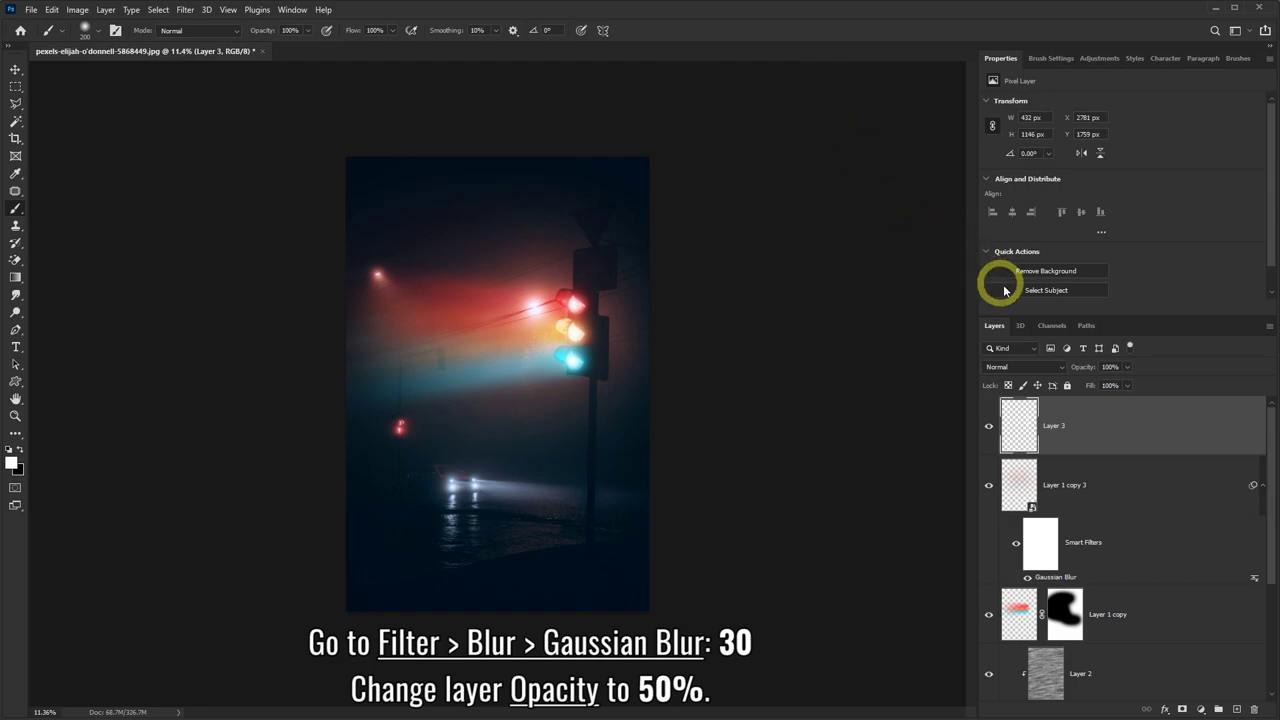
- Set Layer 3 opacity to 50% and toggle its visibility to compare the glow
click(1108, 366)
text(5)
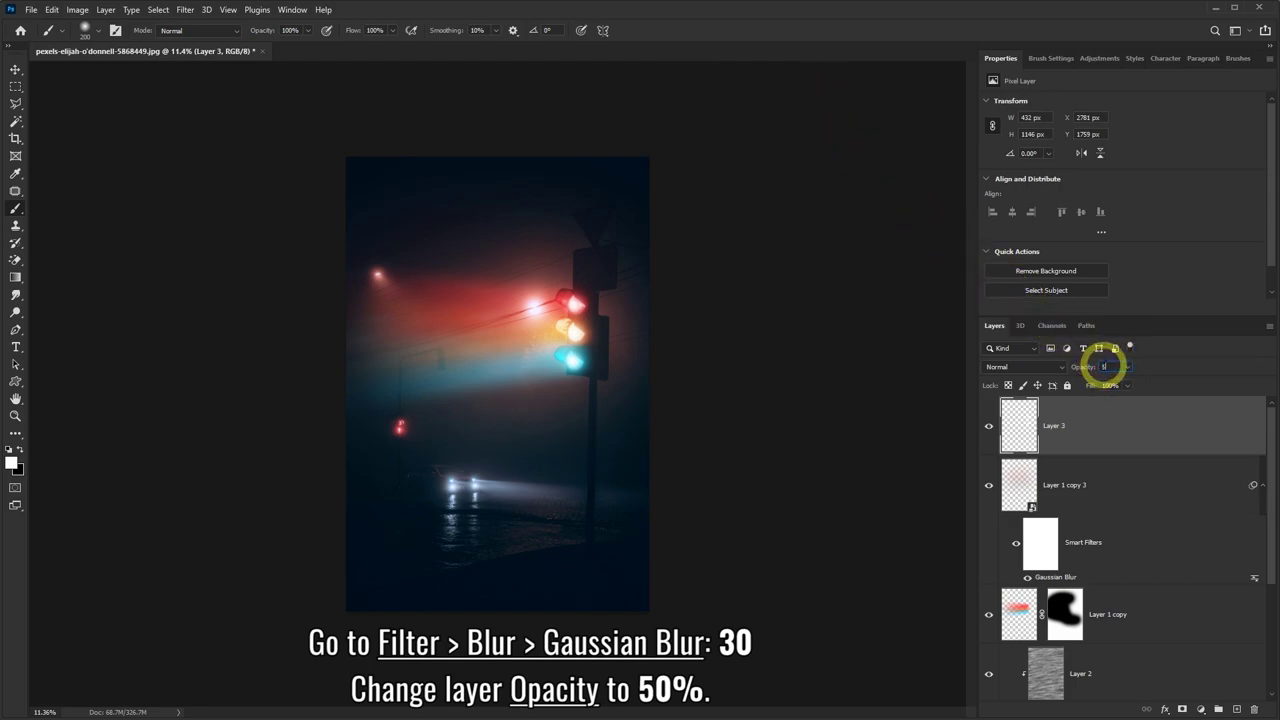
text(0)
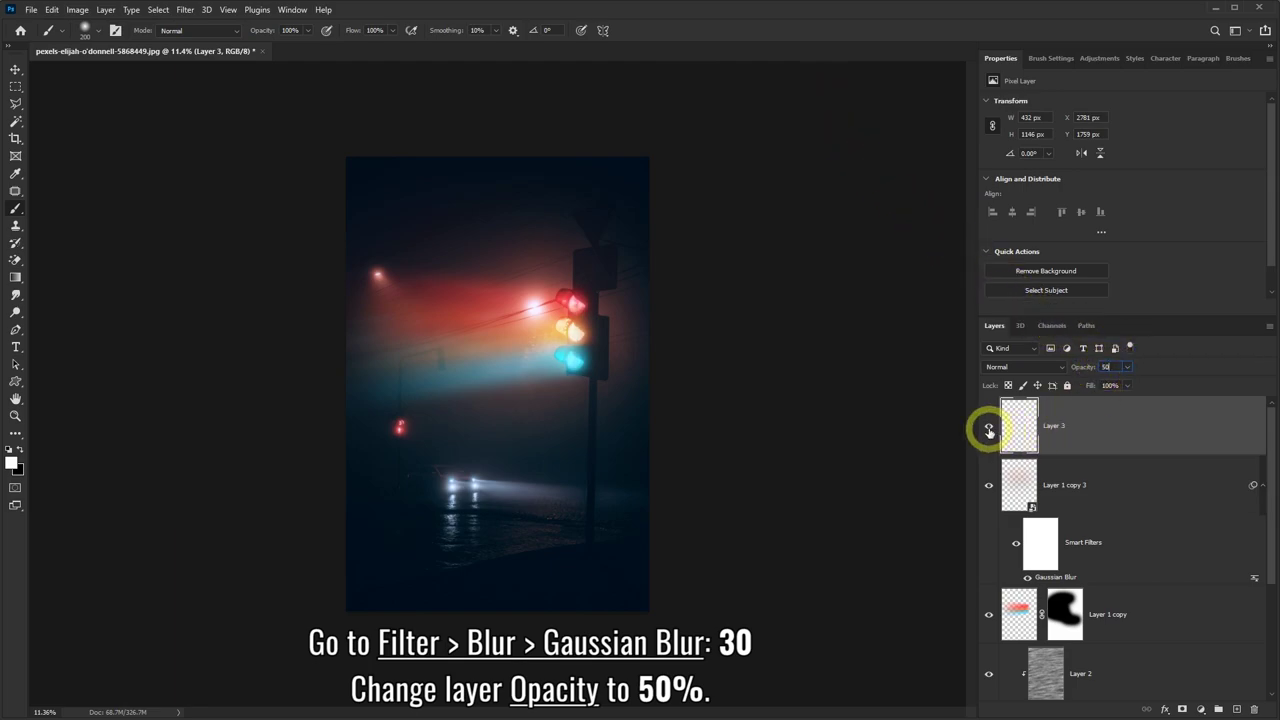
click(990, 430)
click(990, 430)
click(990, 430)
click(990, 430)
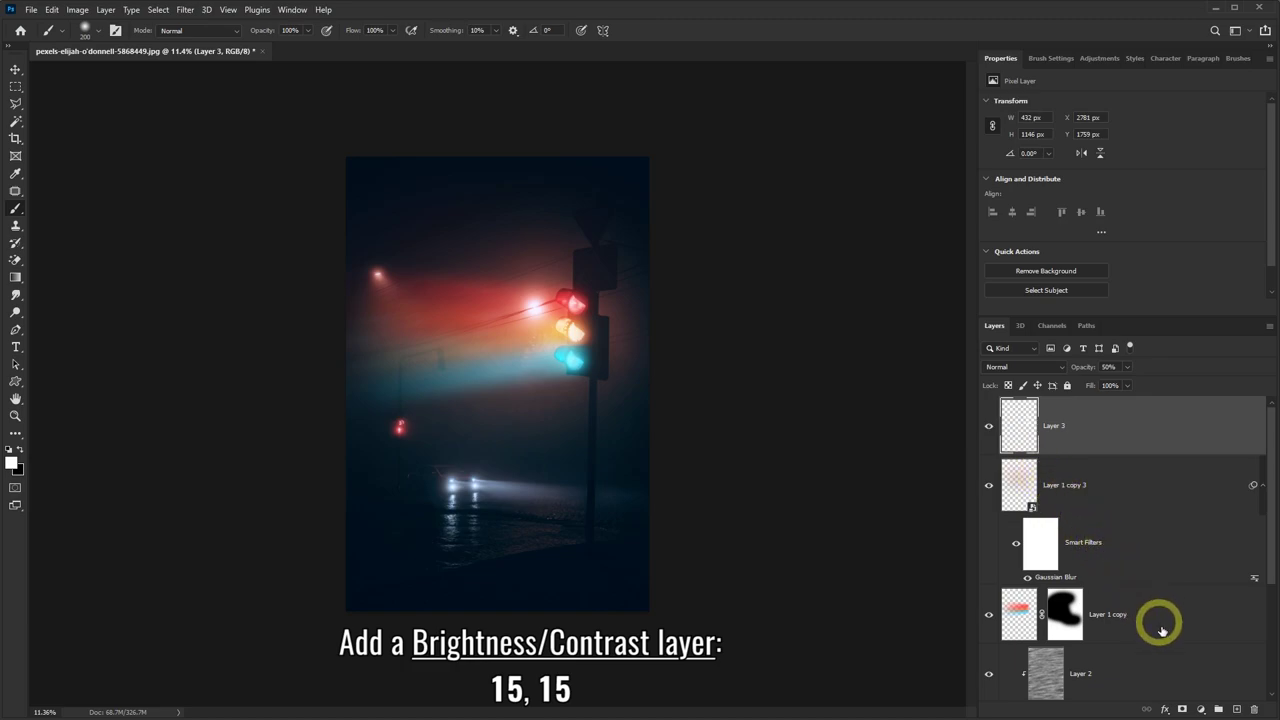
- Add a Brightness/Contrast adjustment layer with Brightness 15 and Contrast 15
click(1202, 709)
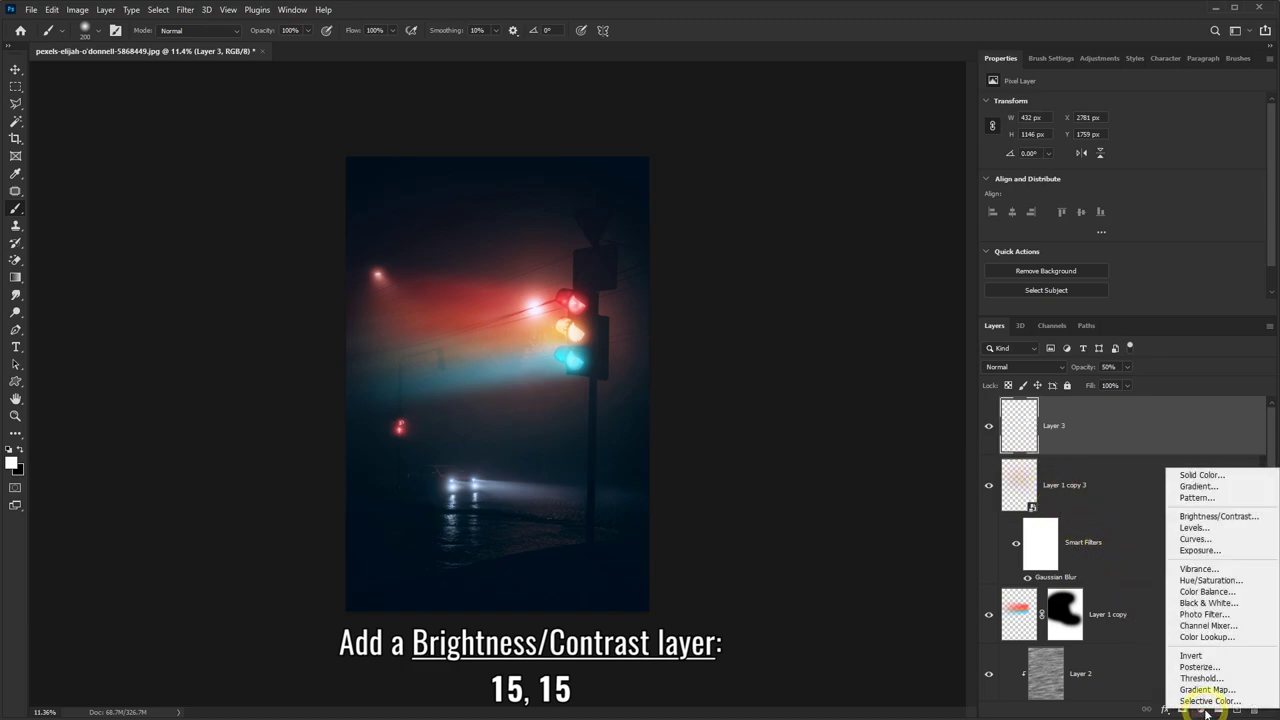
click(1206, 518)
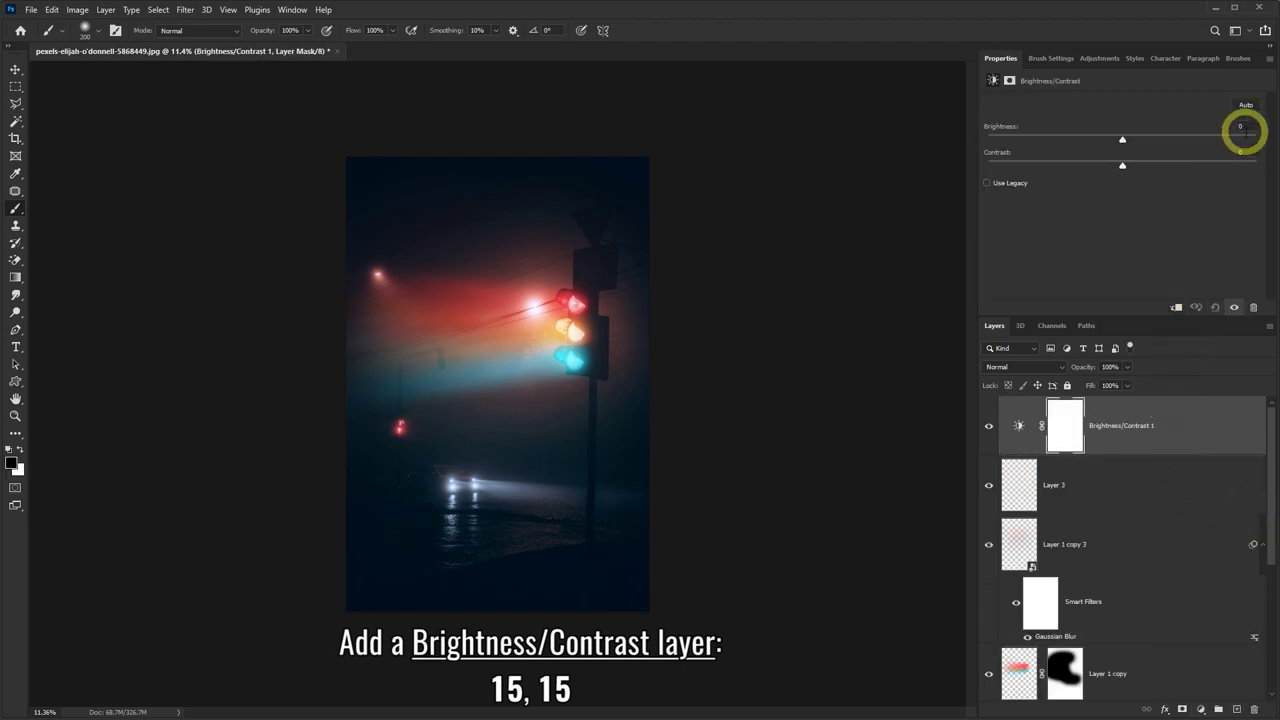
click(1241, 126)
text(15)
key(Return)
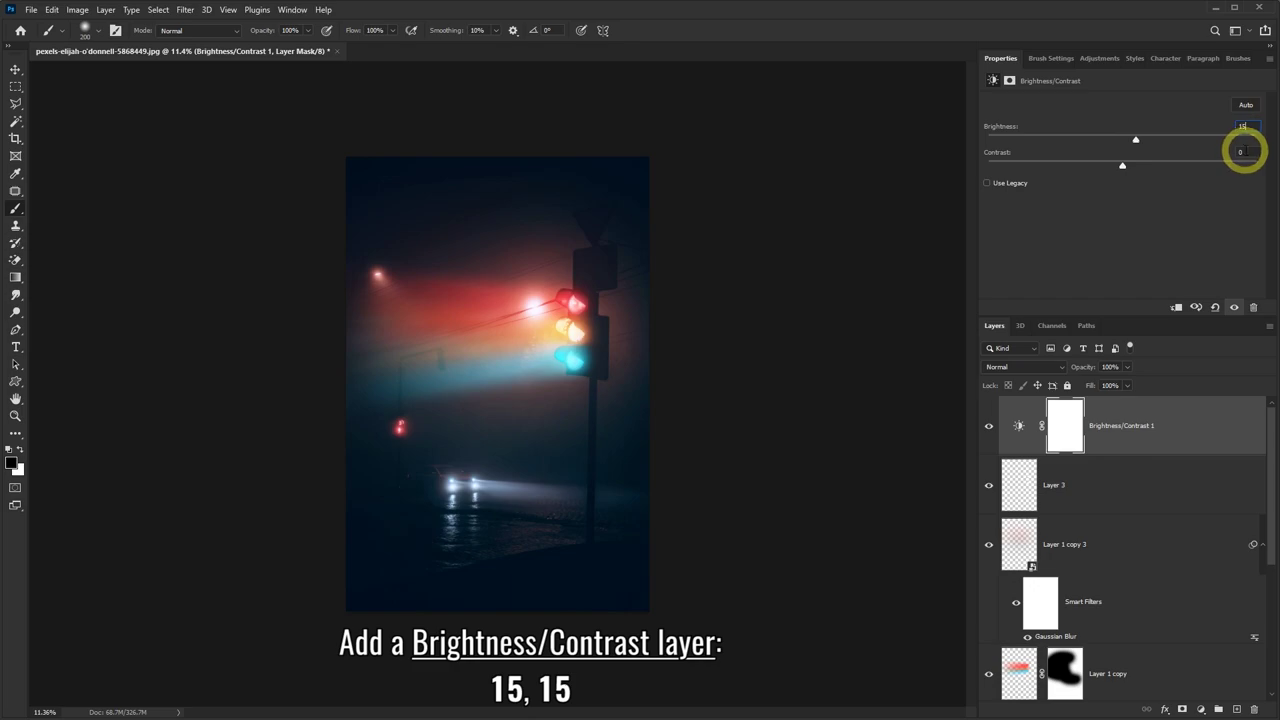
click(1239, 151)
text(15)
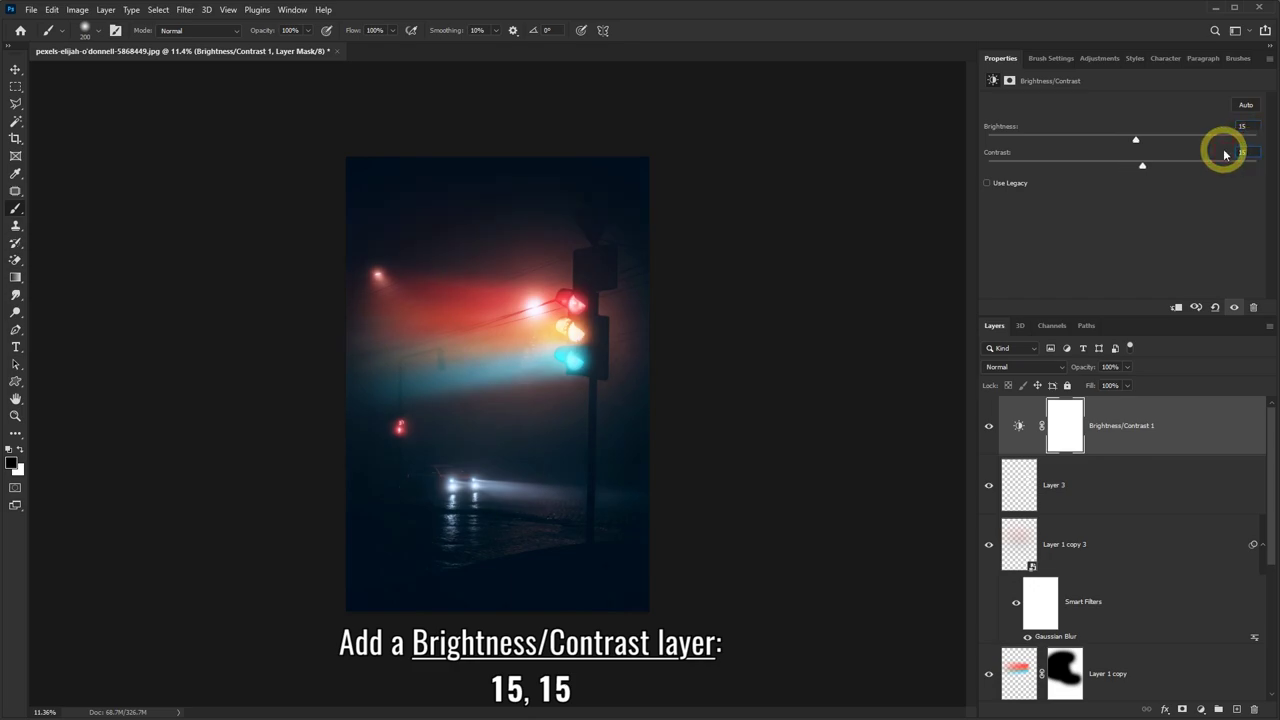
- Toggle the Brightness/Contrast 1 layer on and off to compare the before and after
click(987, 427)
click(987, 427)
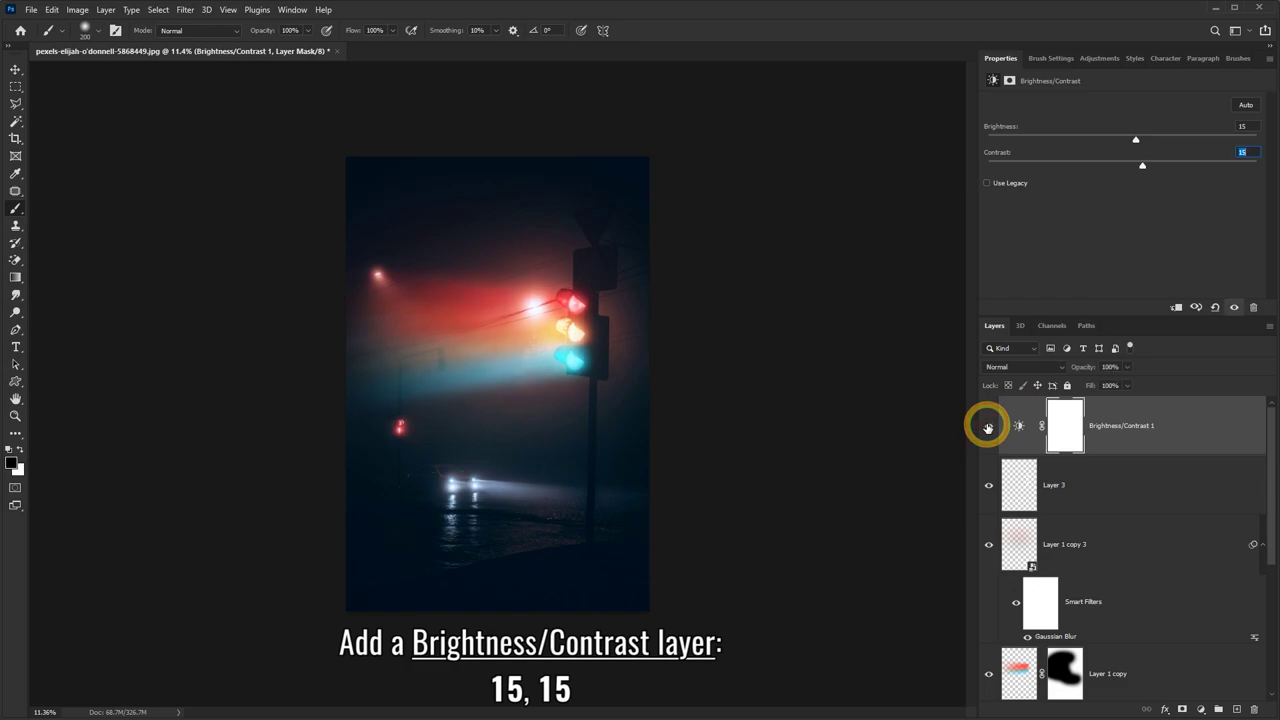
click(987, 427)
click(987, 427)
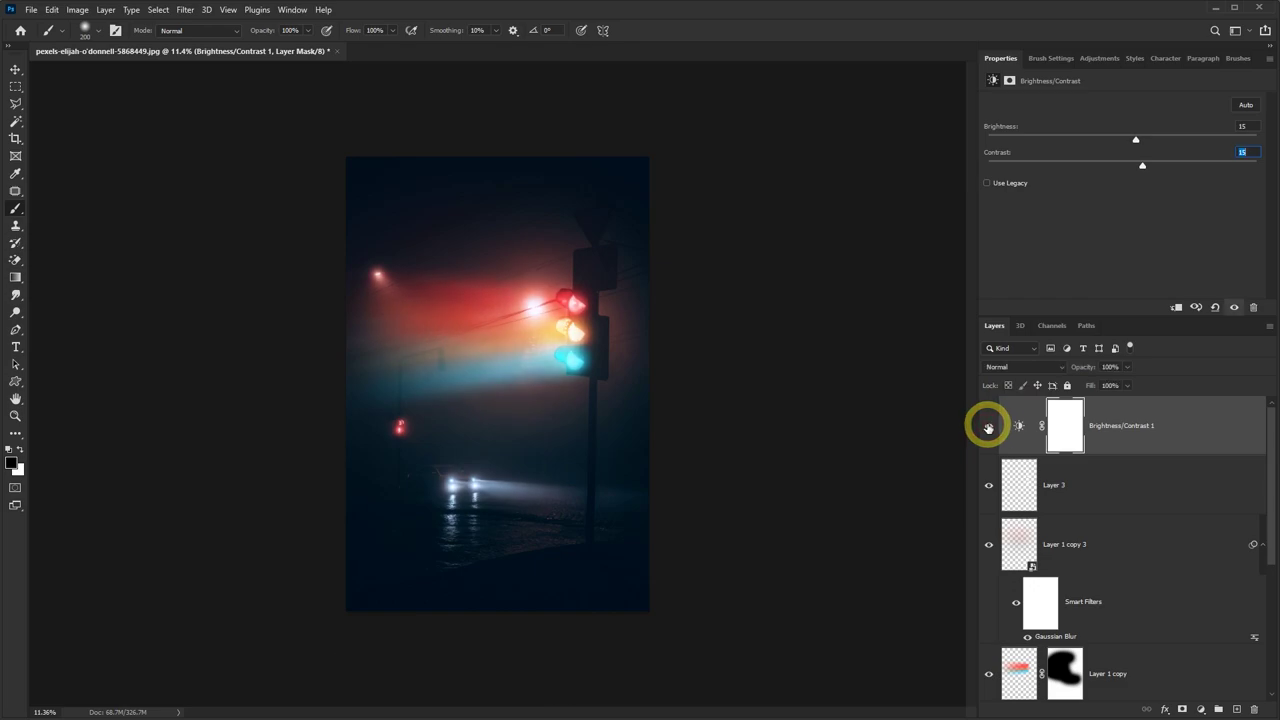
click(1200, 426)
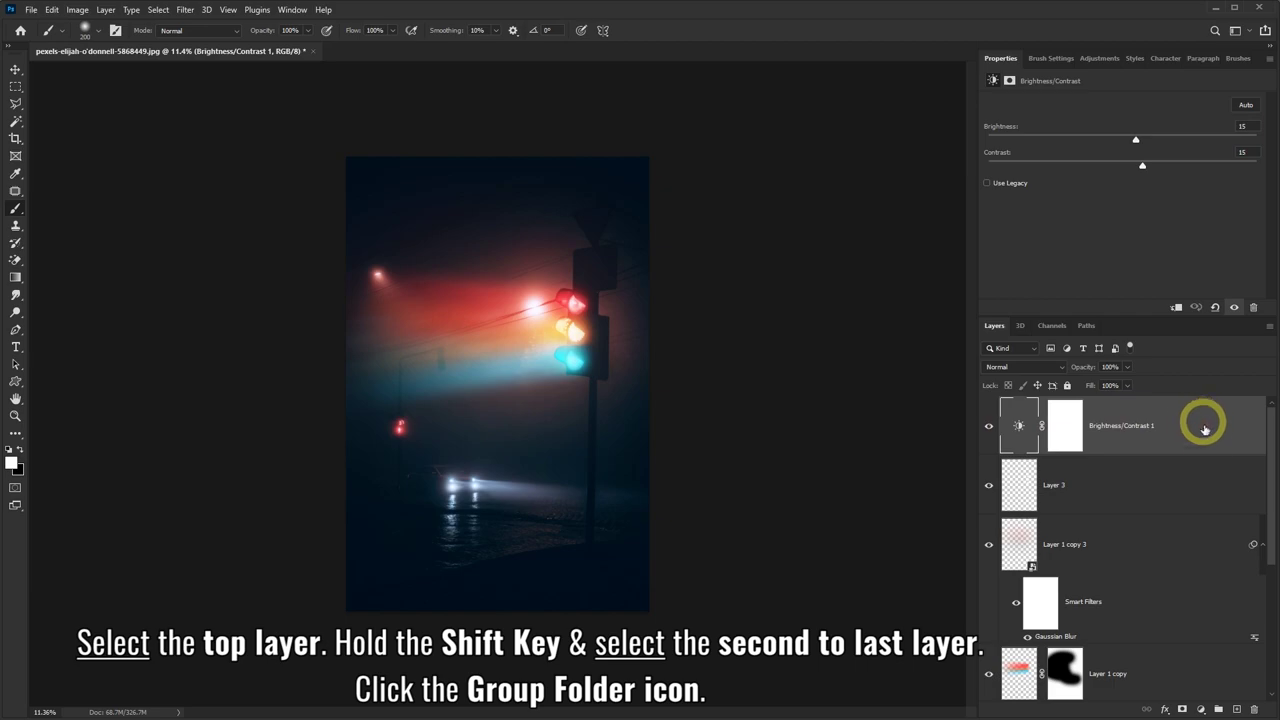
- Select Brightness/Contrast 1 through Photo Filter 1 and group them into Group 1
drag(1270, 482, 1268, 608)
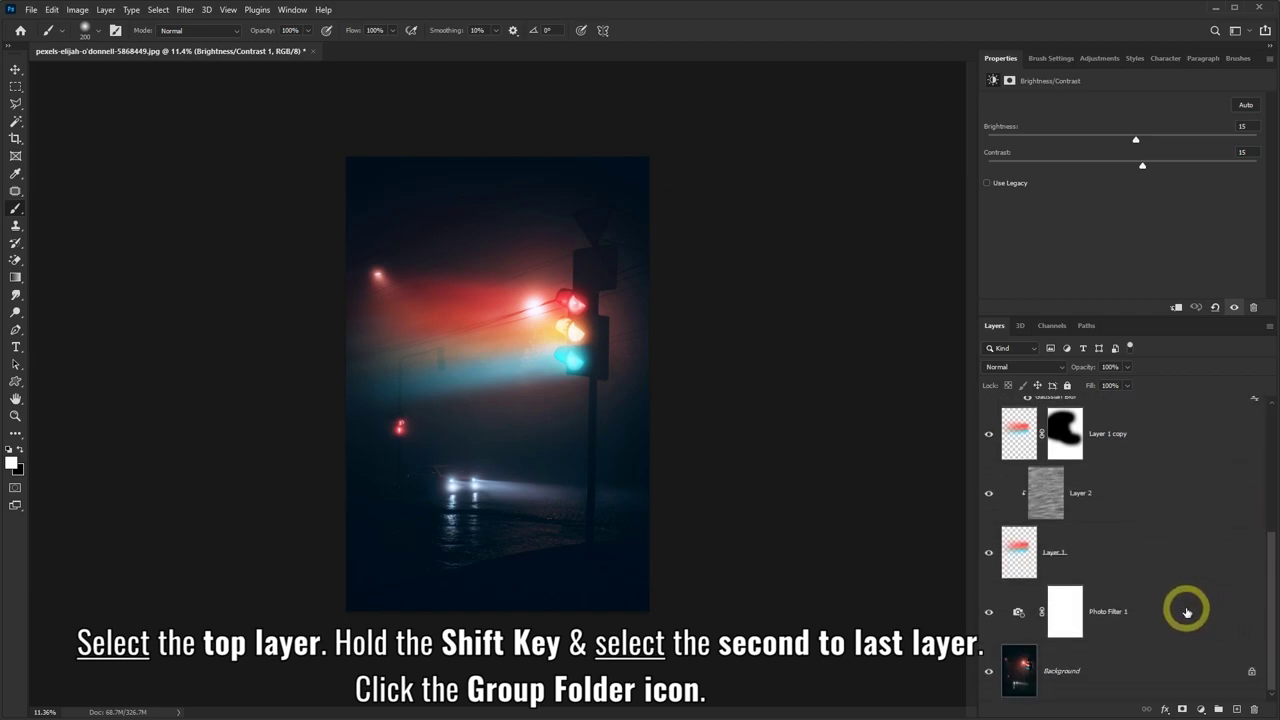
shift+click(1196, 614)
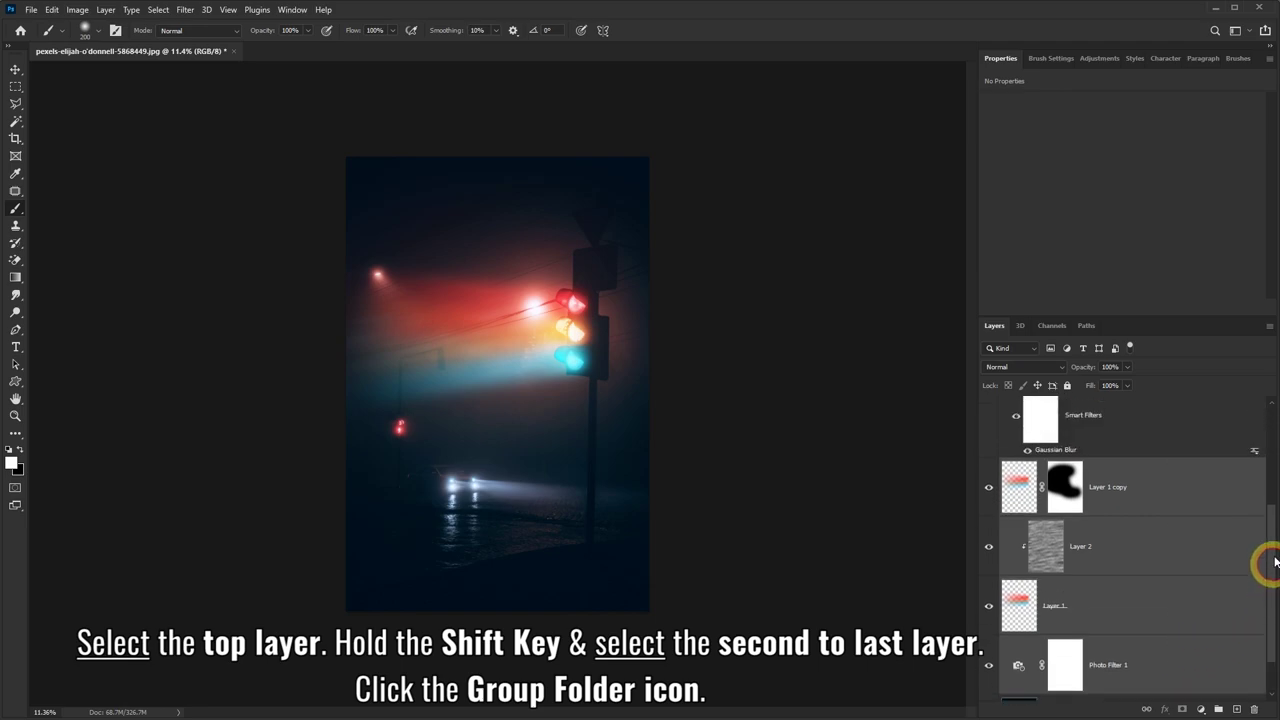
mouse_move(1270, 598)
mouse_down()
mouse_move(1266, 449)
mouse_move(1274, 600)
mouse_up()
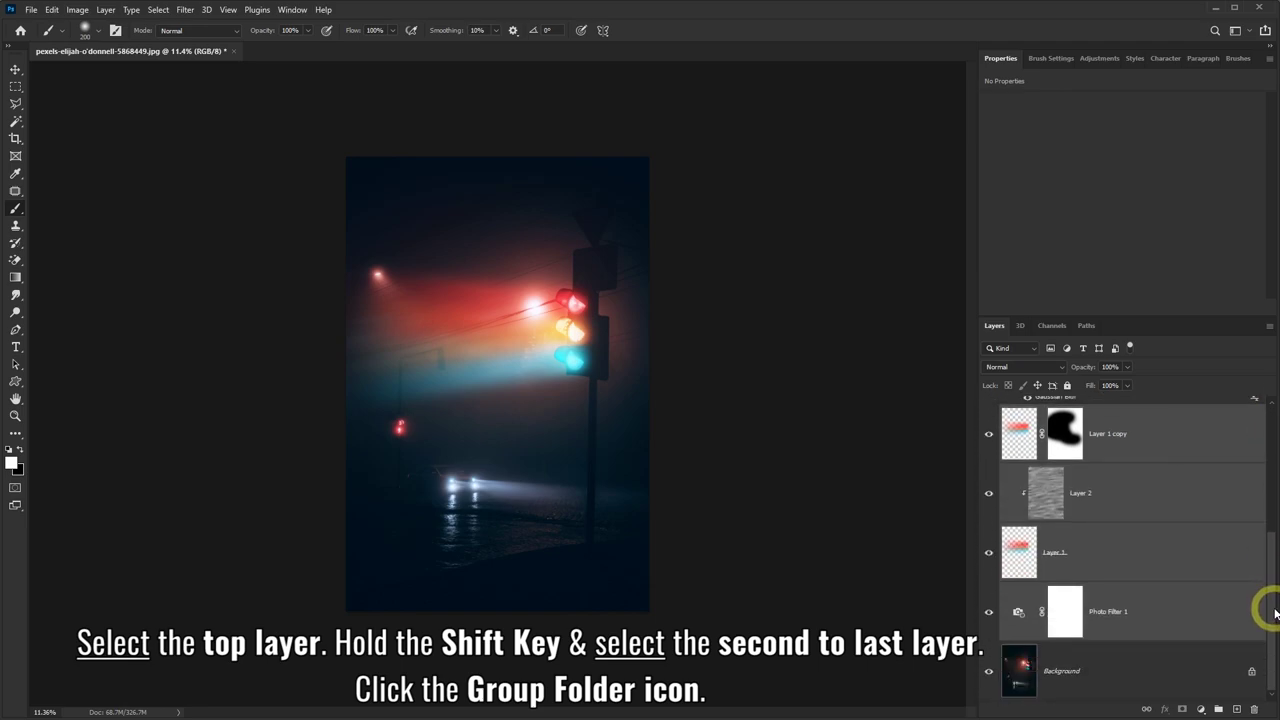
click(1217, 709)
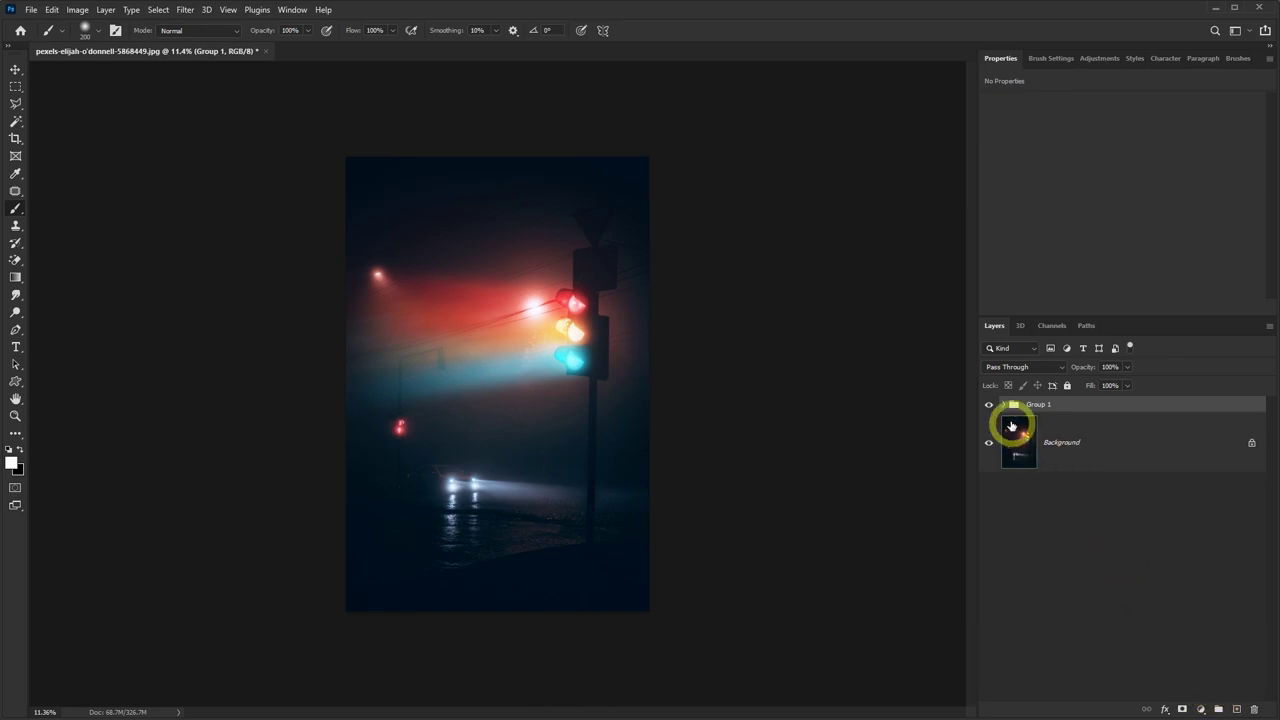
click(990, 406)
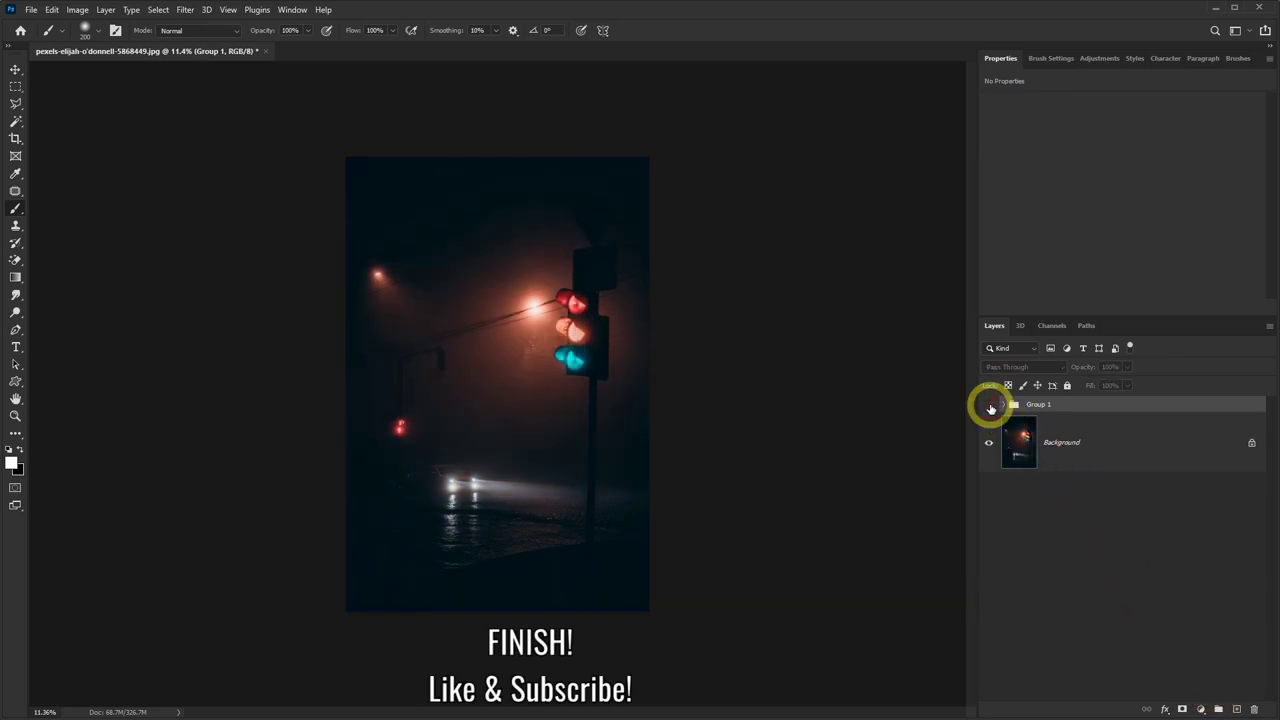
click(990, 406)
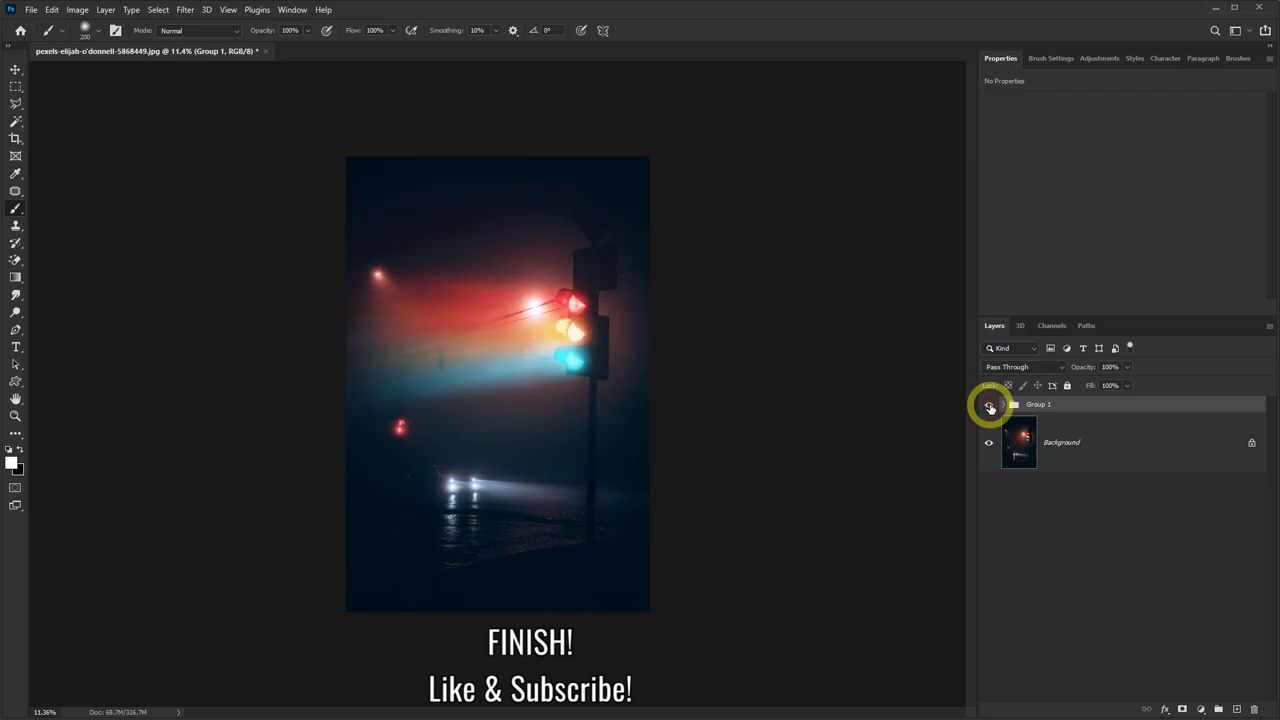
click(990, 406)
click(990, 406)
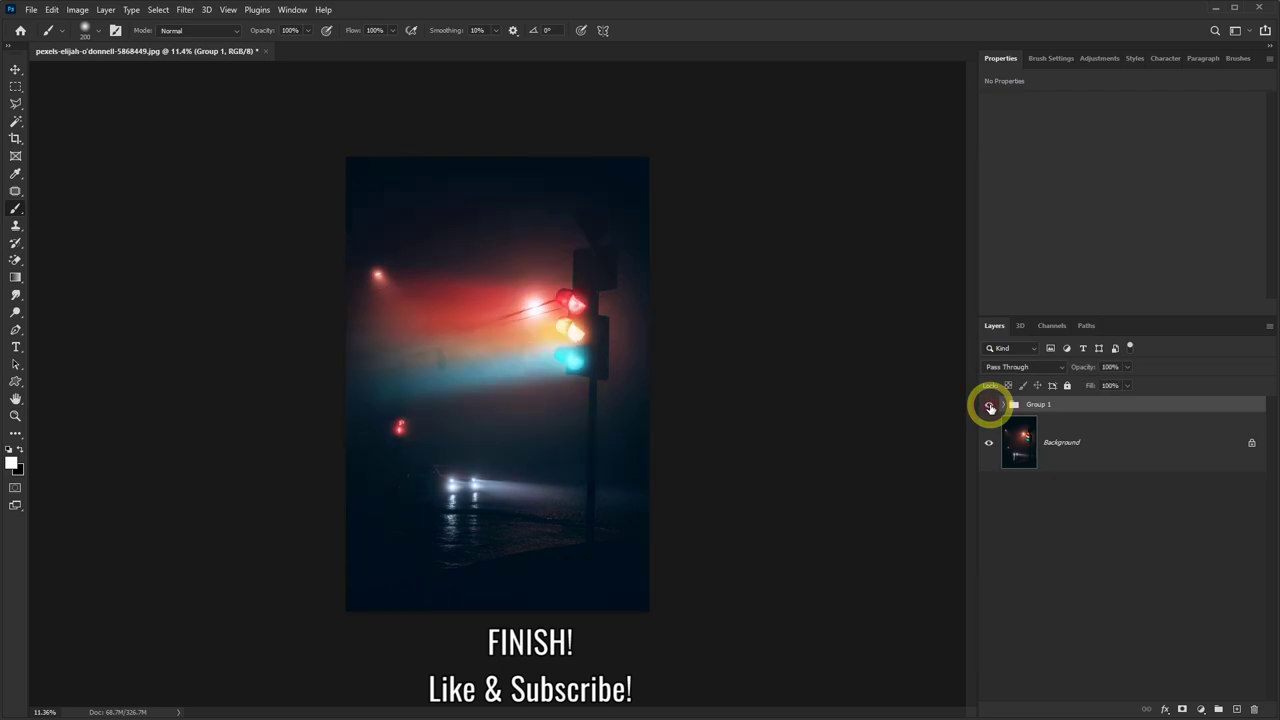